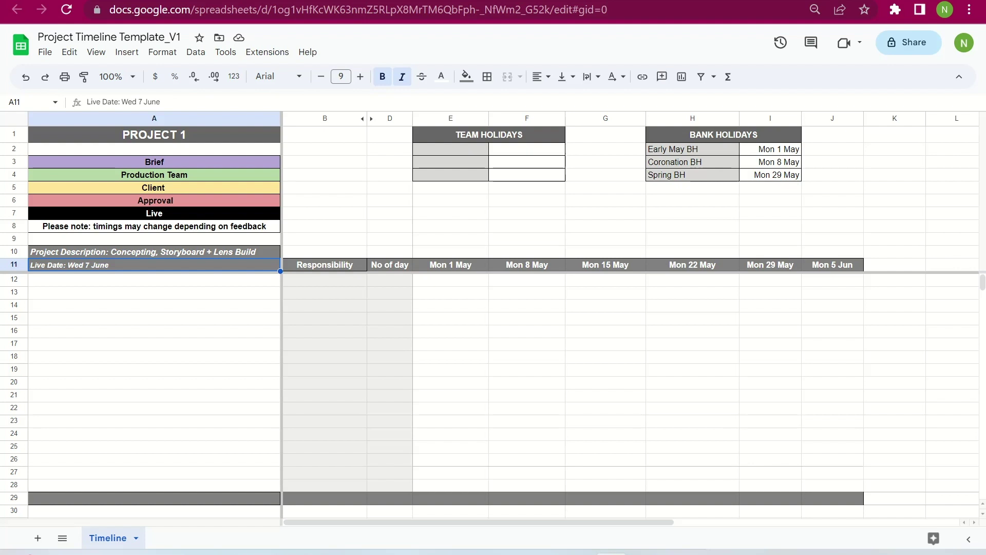
Step: Examine the template's project title, colour key, feedback note, team and bank holiday tables, project description and live date
double_click(186, 134)
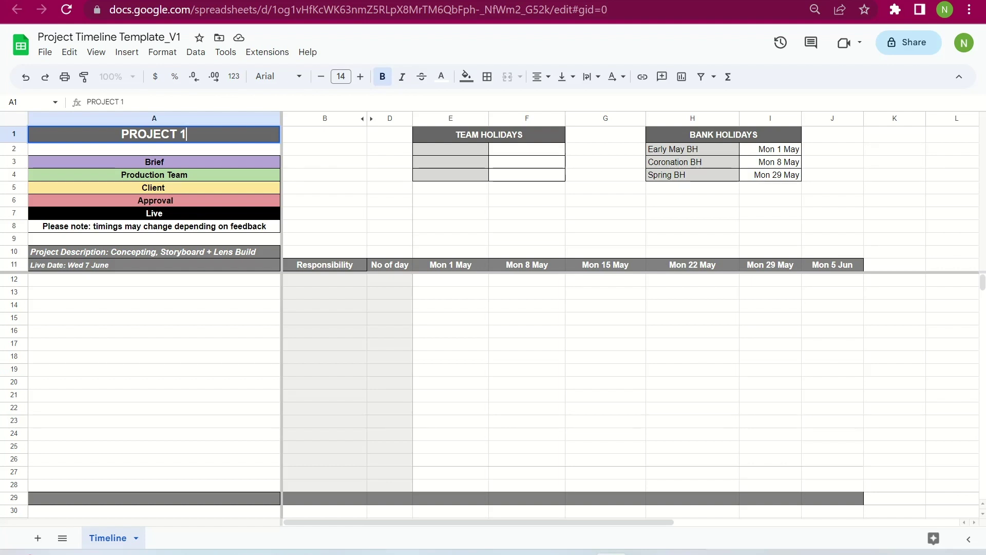
click(154, 162)
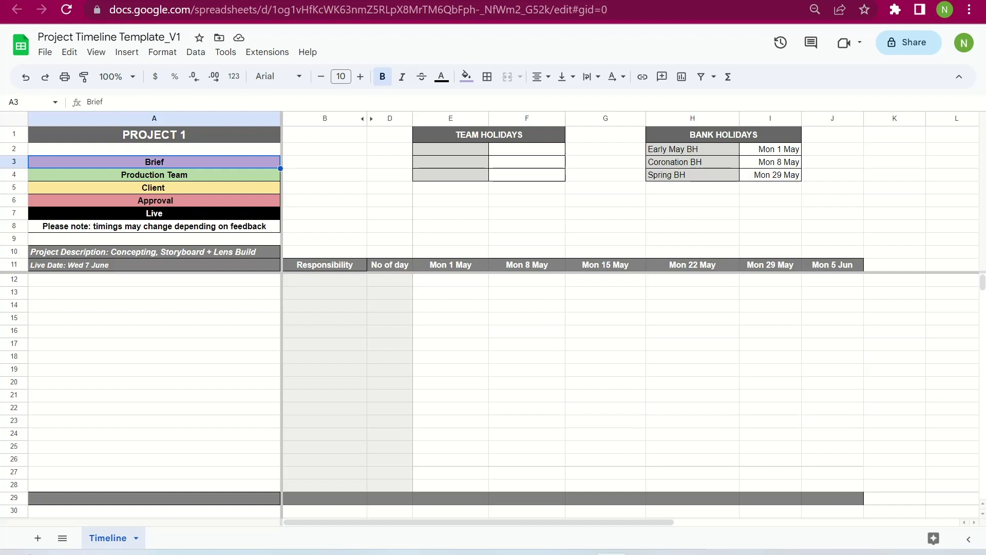
click(155, 175)
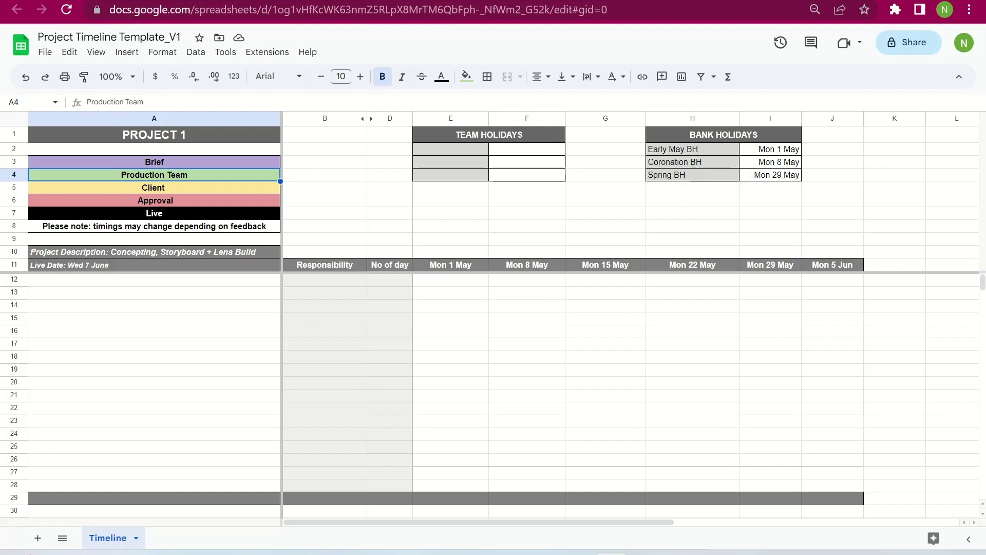
click(155, 200)
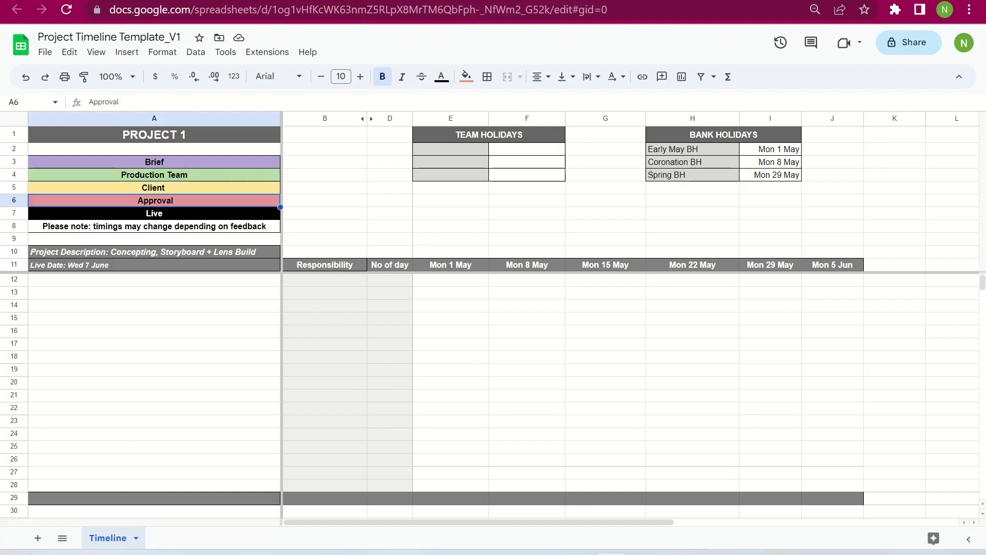
click(155, 214)
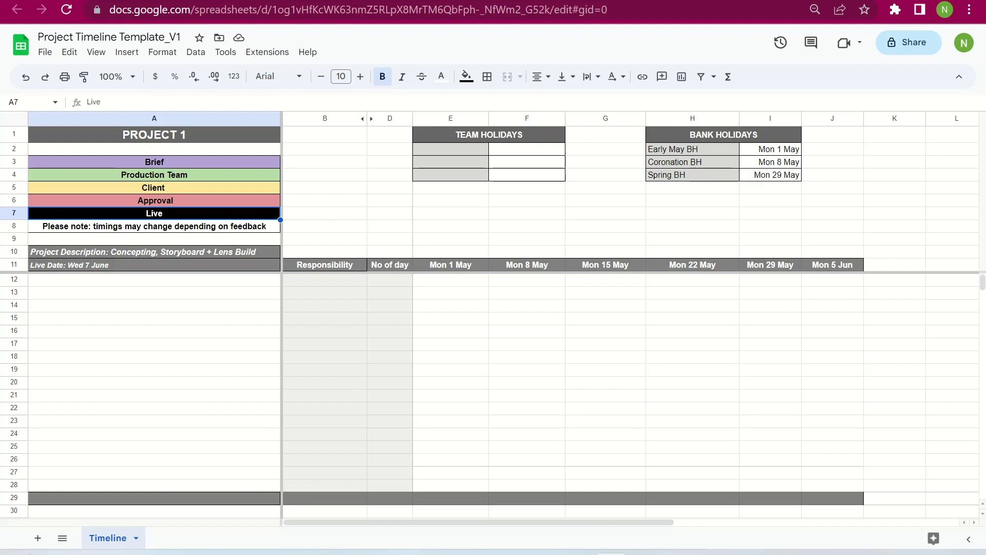
click(154, 226)
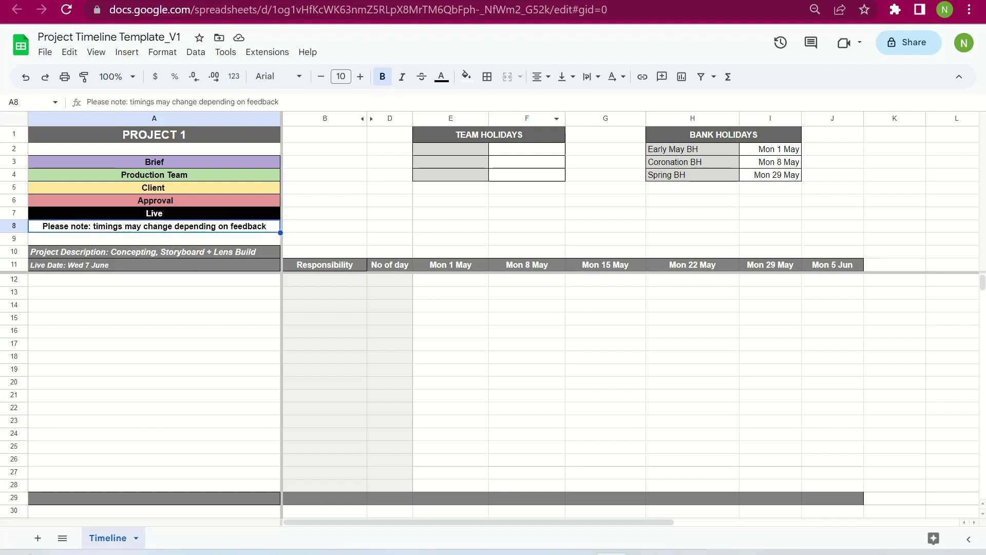
click(488, 134)
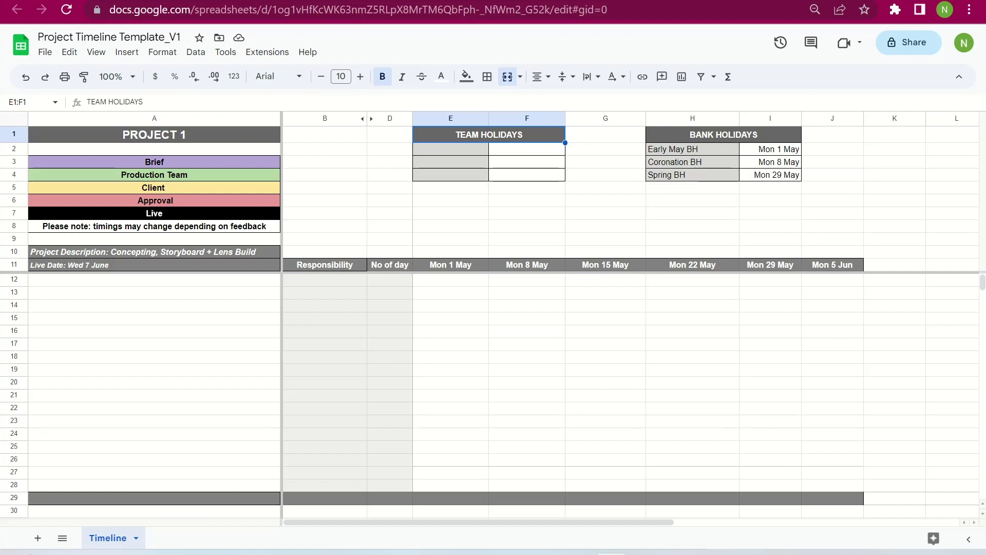
click(770, 149)
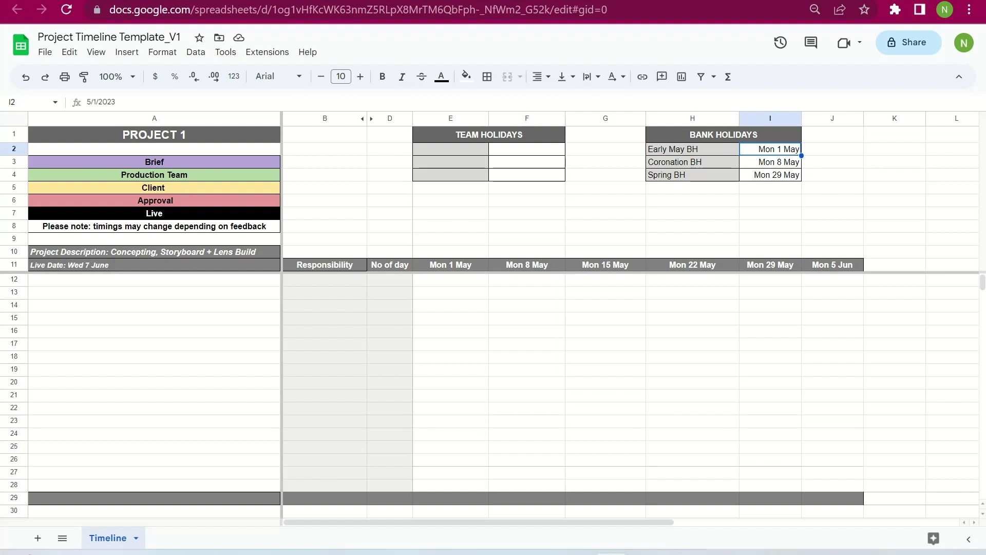
click(154, 252)
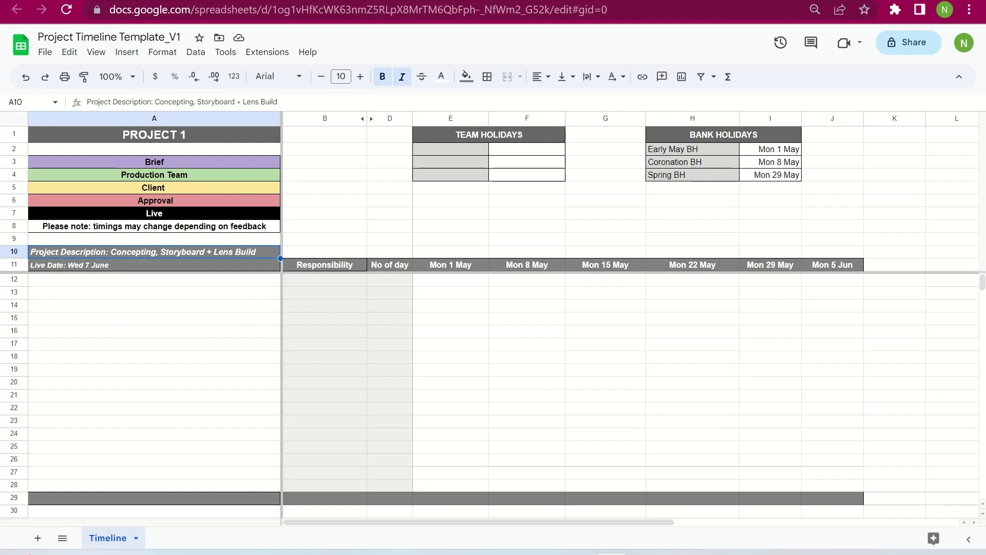
click(154, 264)
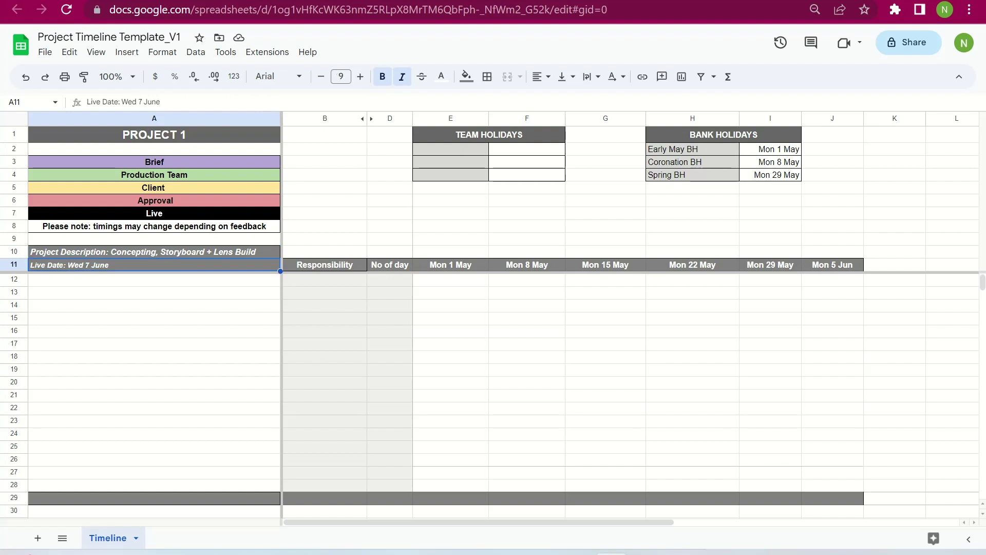
Step: Add the first task in A12 as "Full brief + required assets provided" and set its responsibility to Client
click(154, 279)
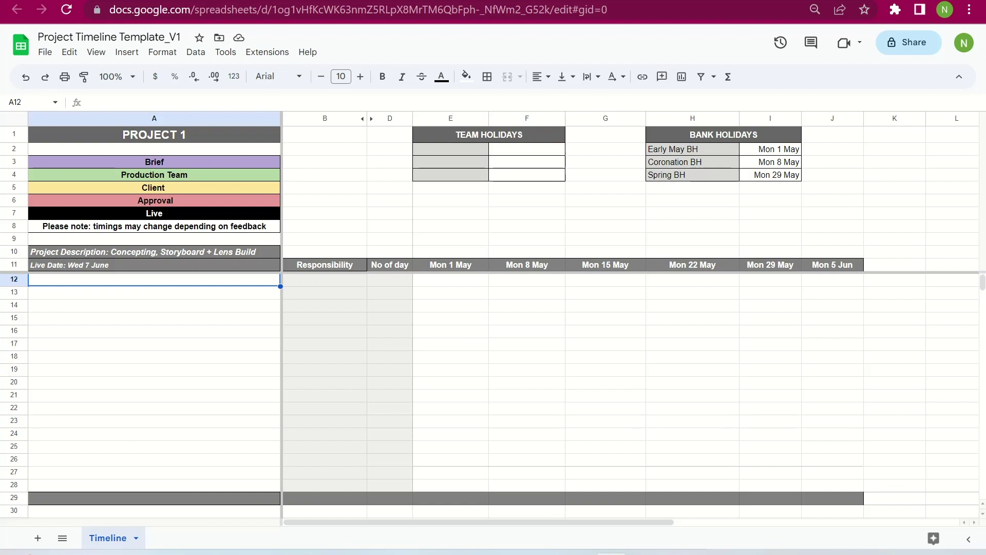
text(Full)
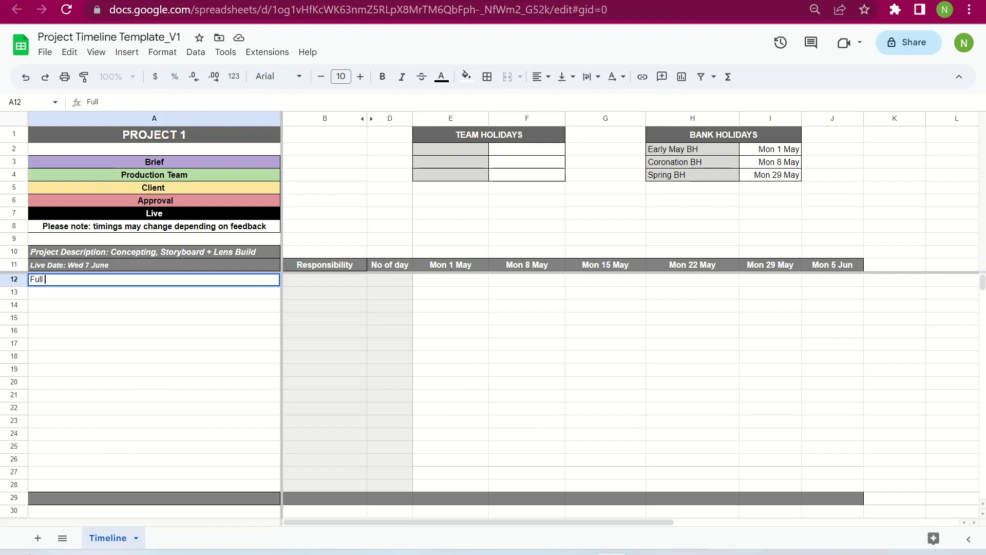
text(brief + required assets )
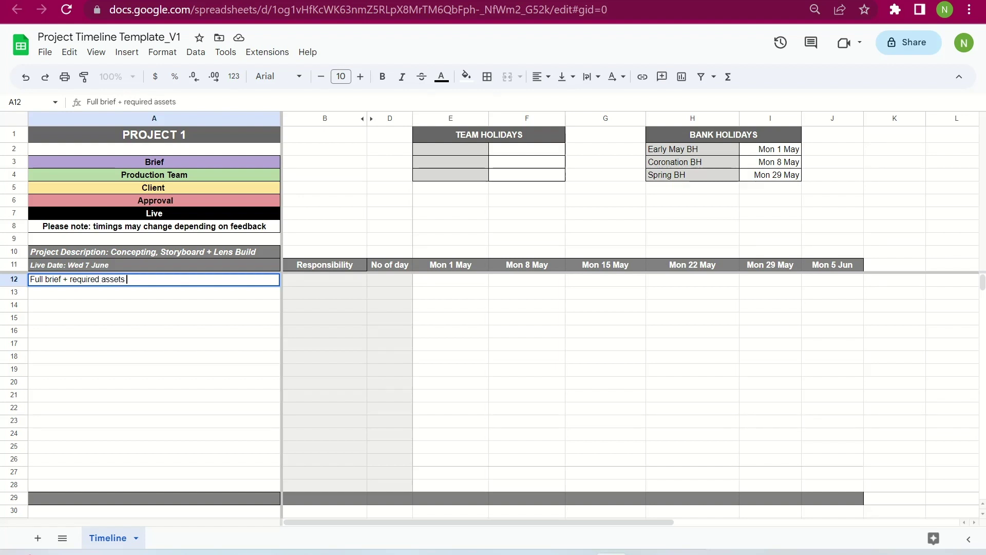
text(provided)
key(Tab)
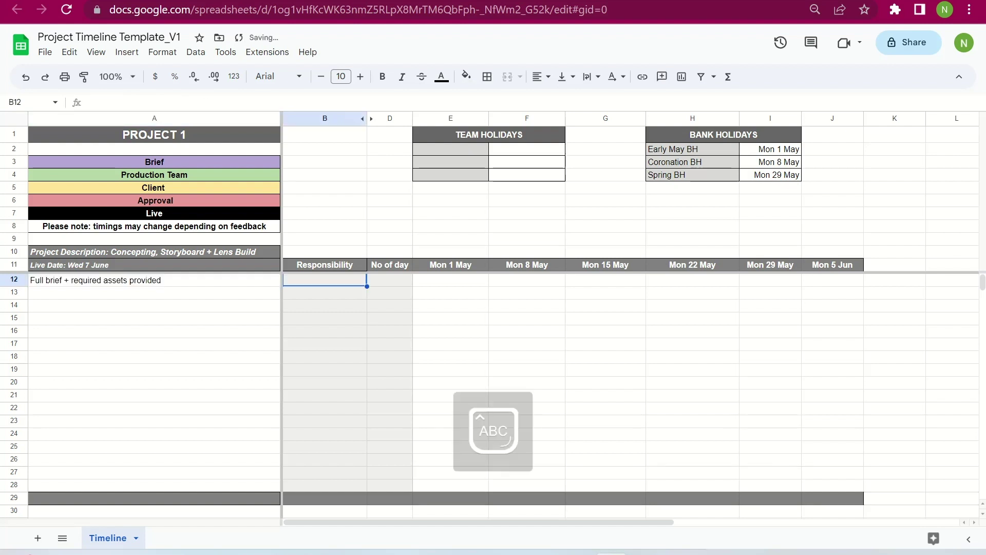
text(Client)
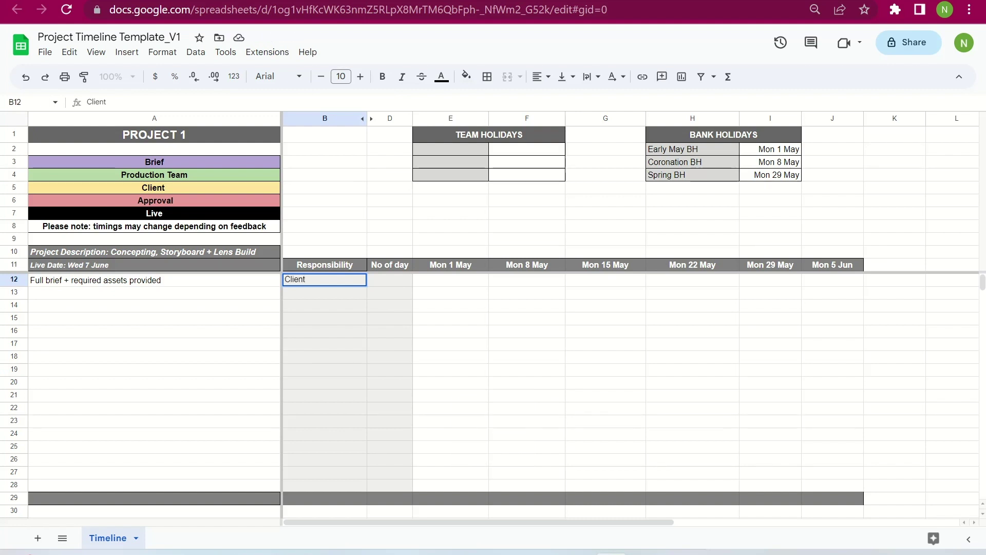
Step: Enter the date Tue 2 May for the full brief task in the Mon 1 May week column
click(450, 279)
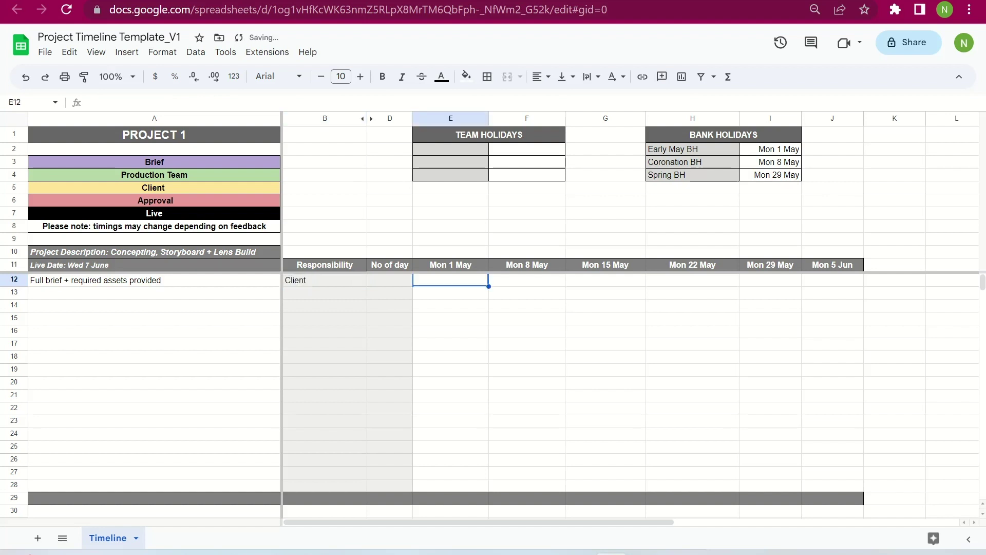
text(Tur)
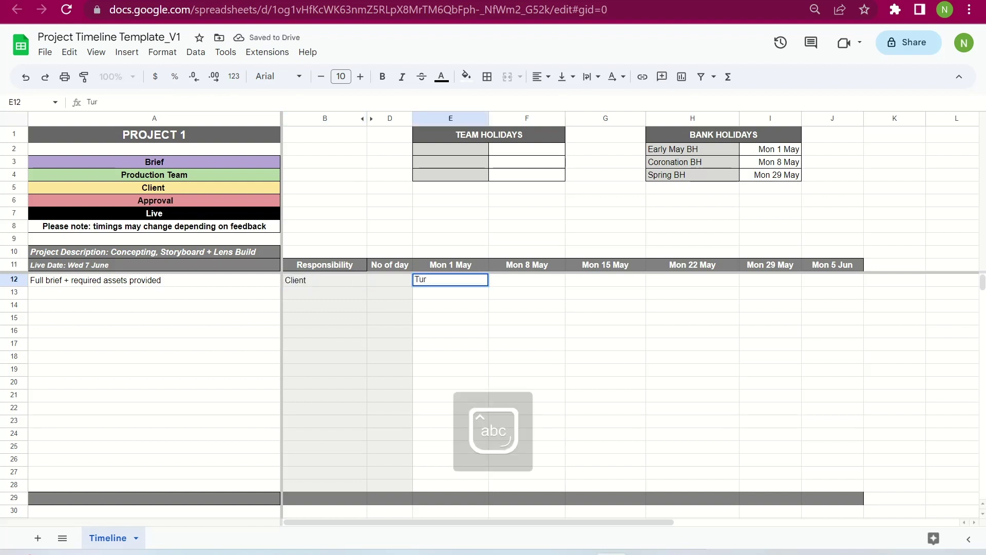
key(BackSpace)
text(e 2 m)
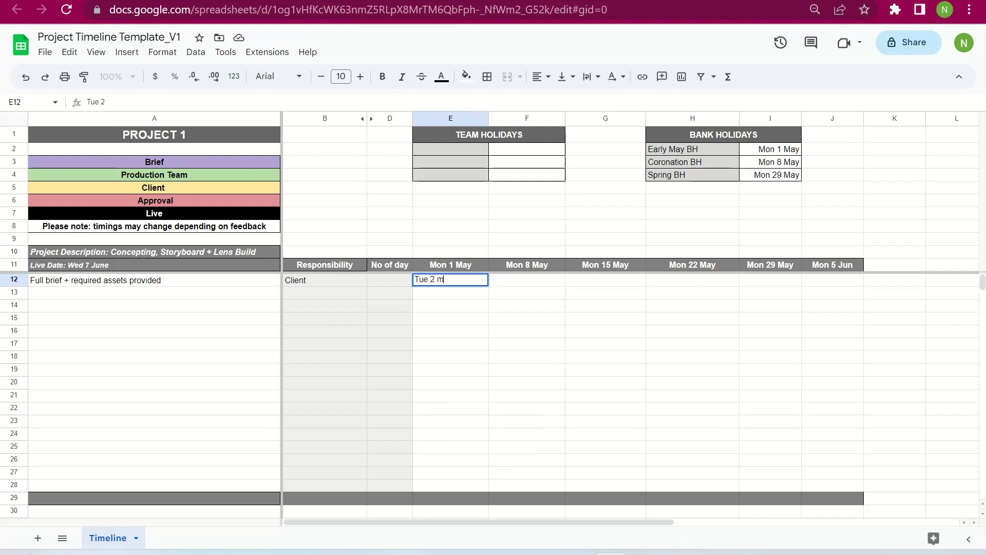
key(BackSpace)
text(May)
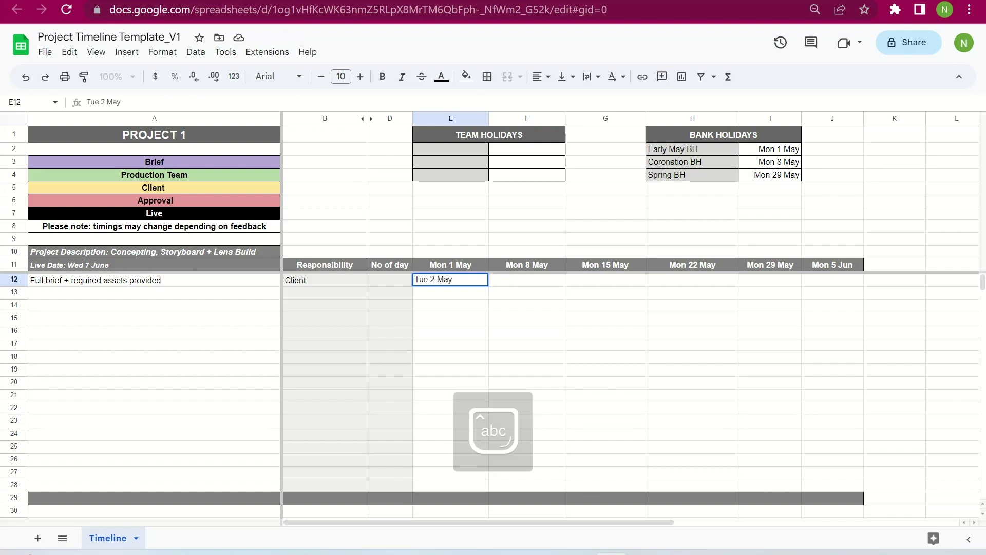
key(Return)
Step: Fill the full brief task's date cell E12 with the light purple of the Brief colour key
click(450, 280)
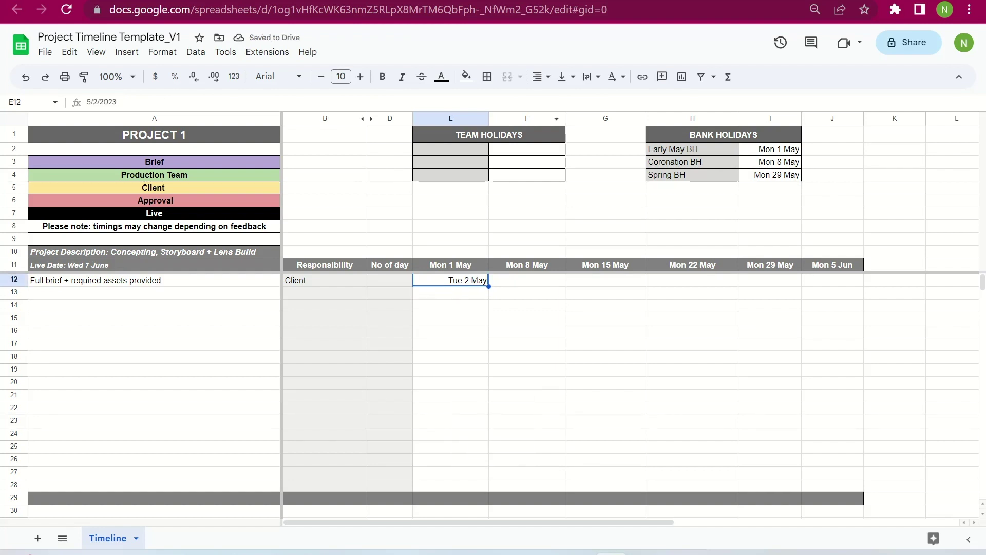
click(466, 76)
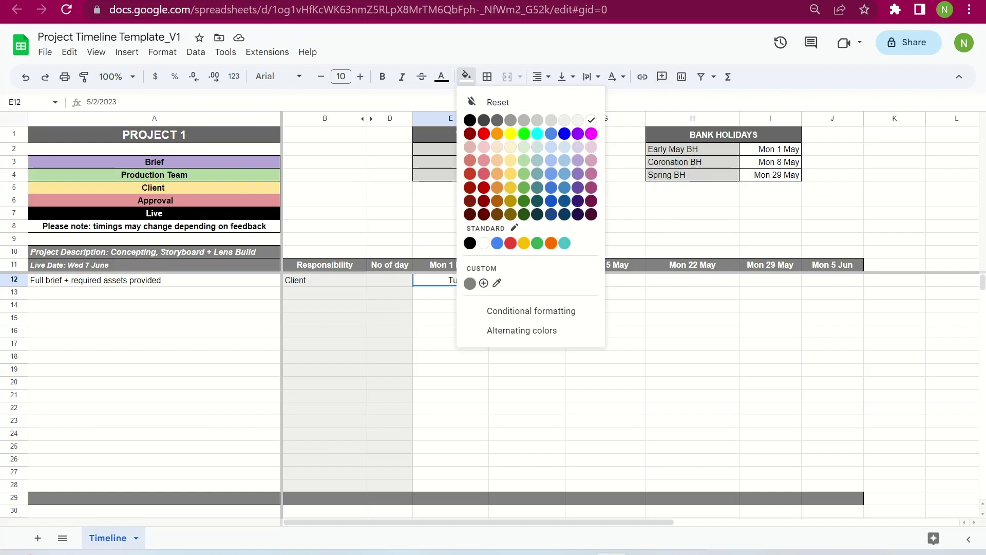
click(578, 159)
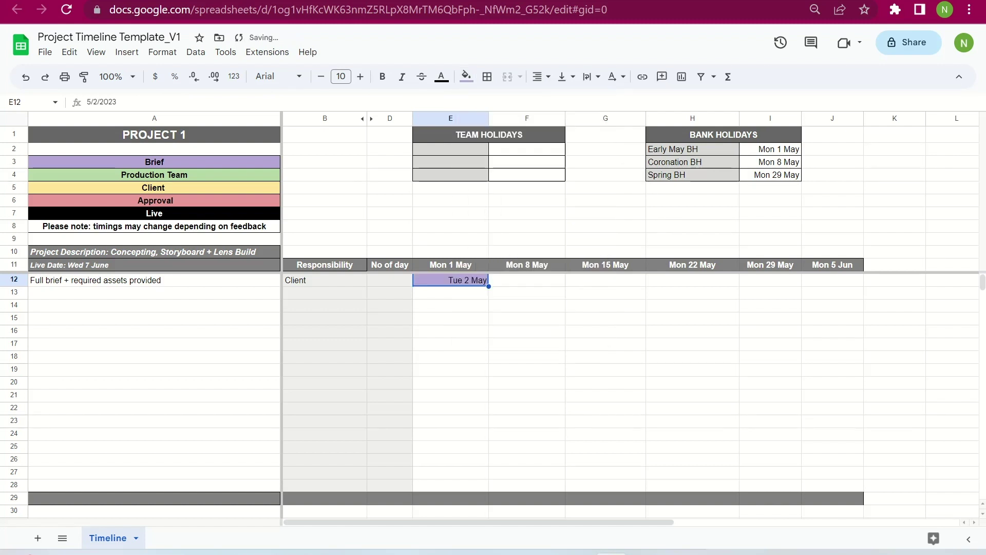
Step: Add the second task "Creative concepting" in A13, directly below the full brief task
click(153, 292)
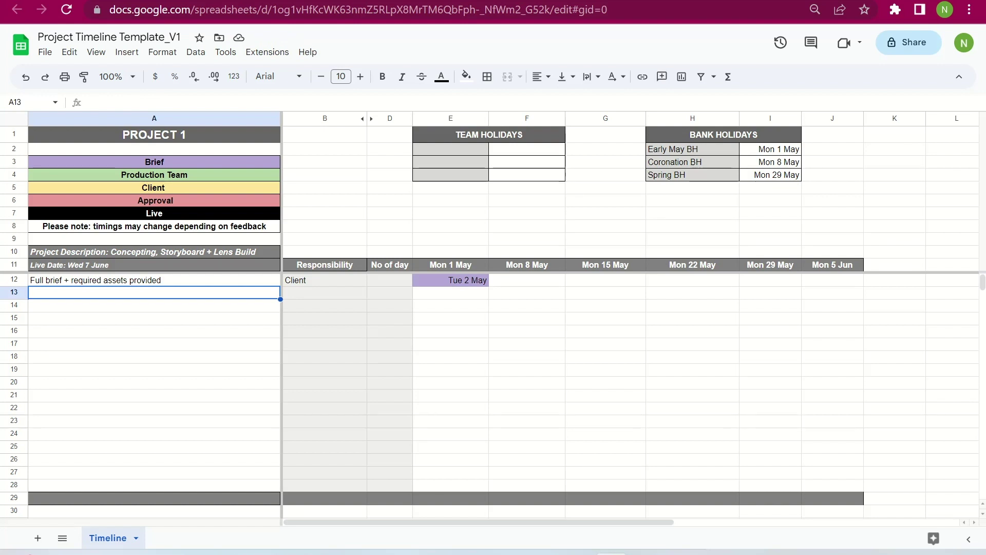
text(Creative co)
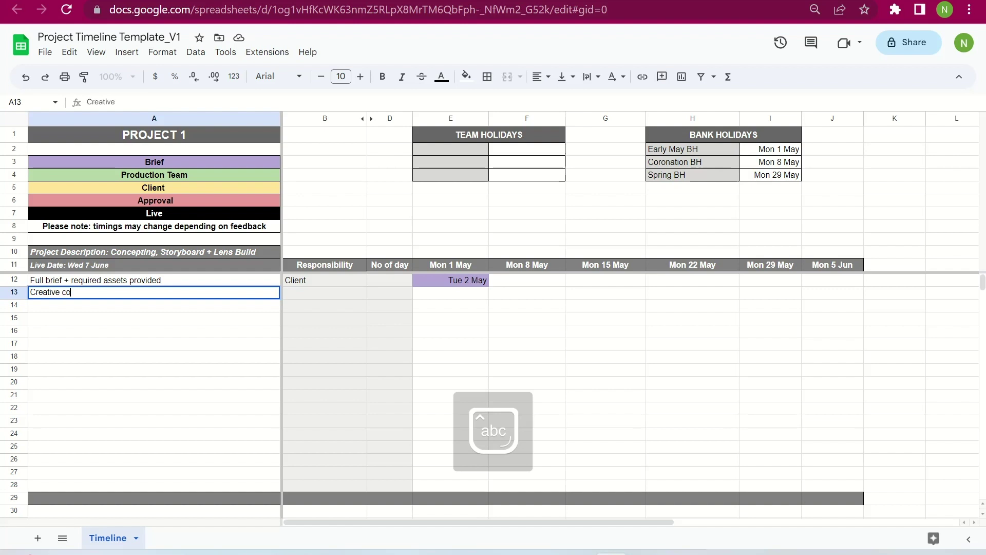
text(ncep)
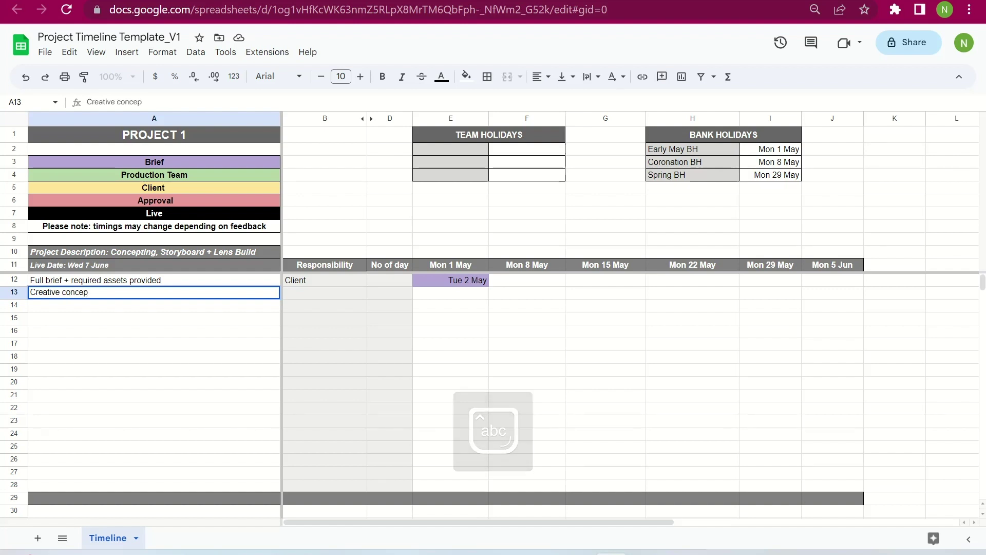
text(ting)
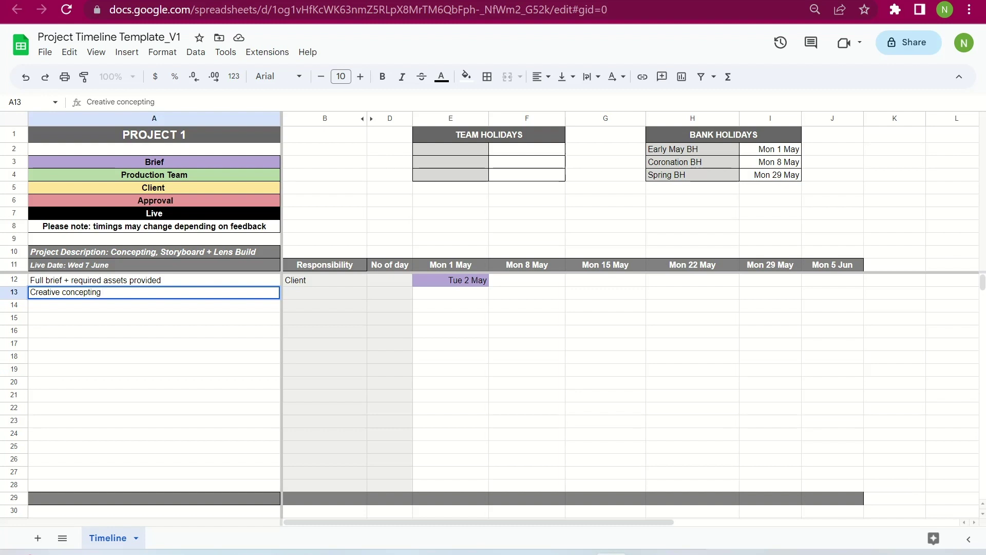
click(153, 318)
click(154, 293)
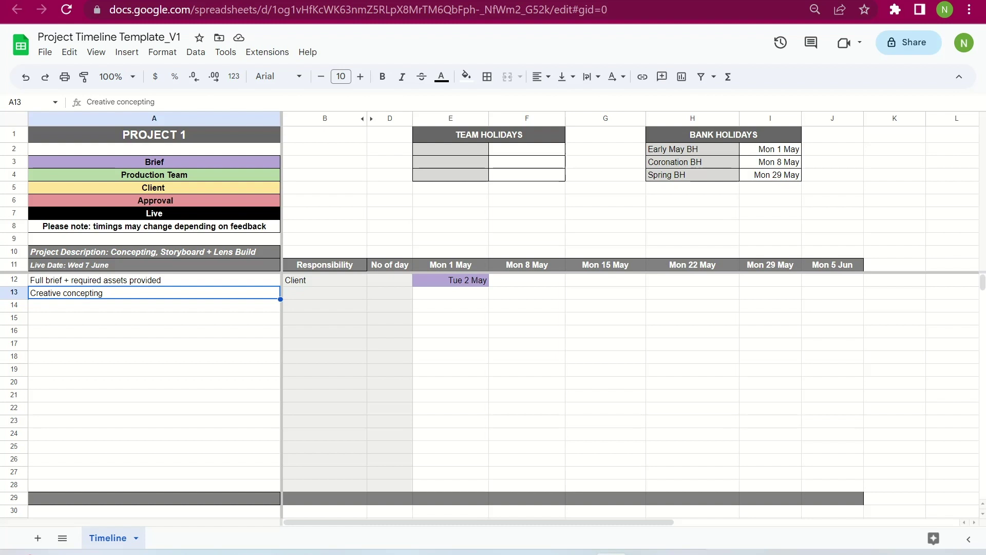
Step: Set the creative concepting task's responsibility to "Creative stategist" and its number of days to "2 days"
click(325, 292)
text(C)
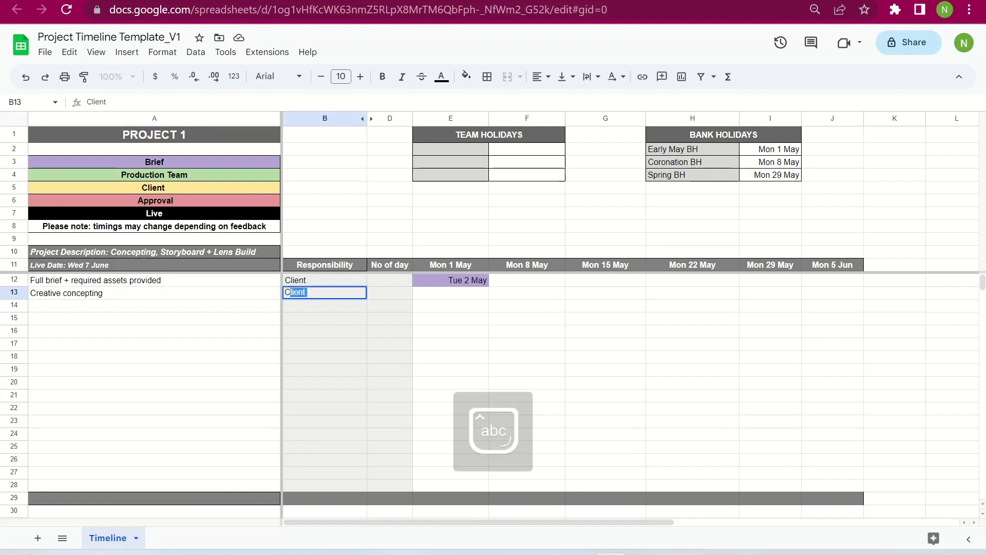
text(reative st)
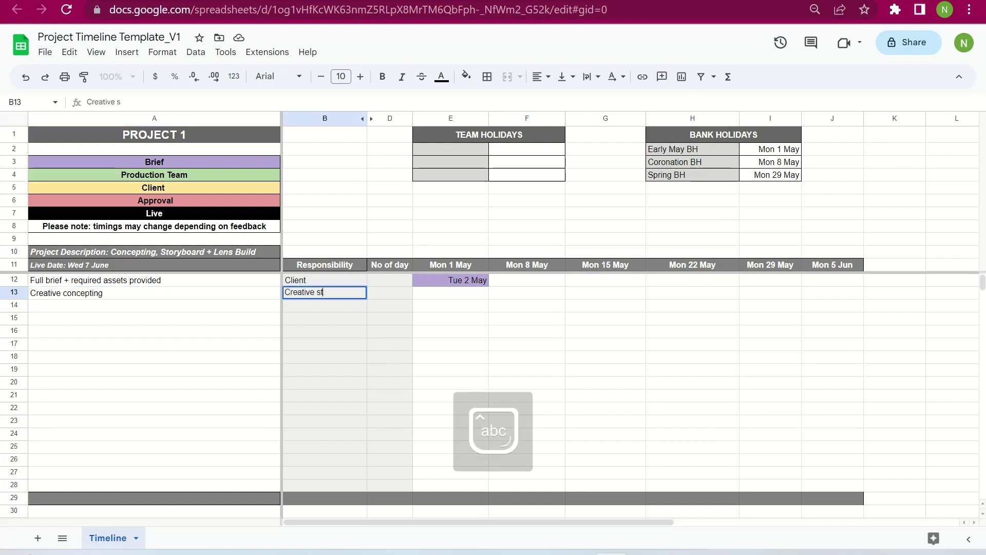
text(ategist)
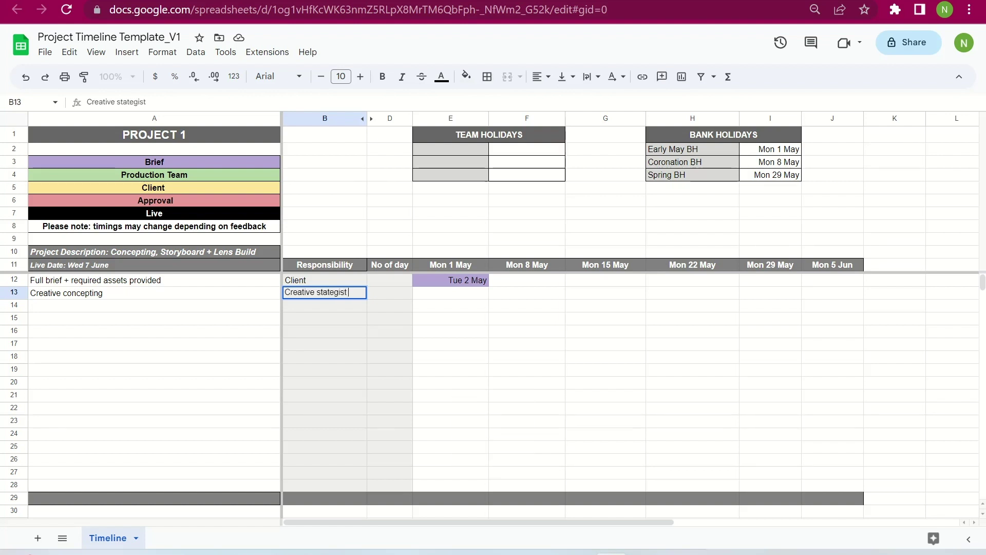
key(Tab)
text(2 days)
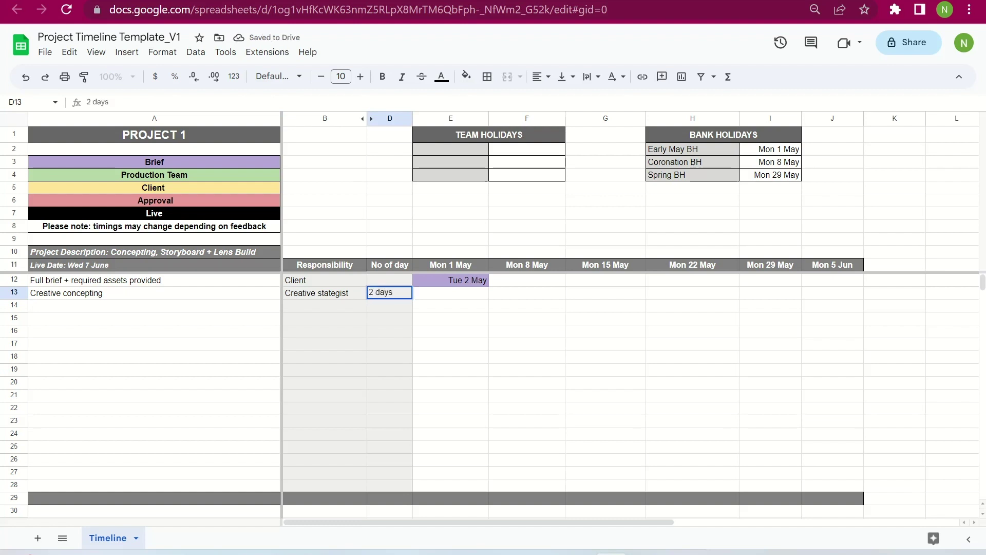
key(Tab)
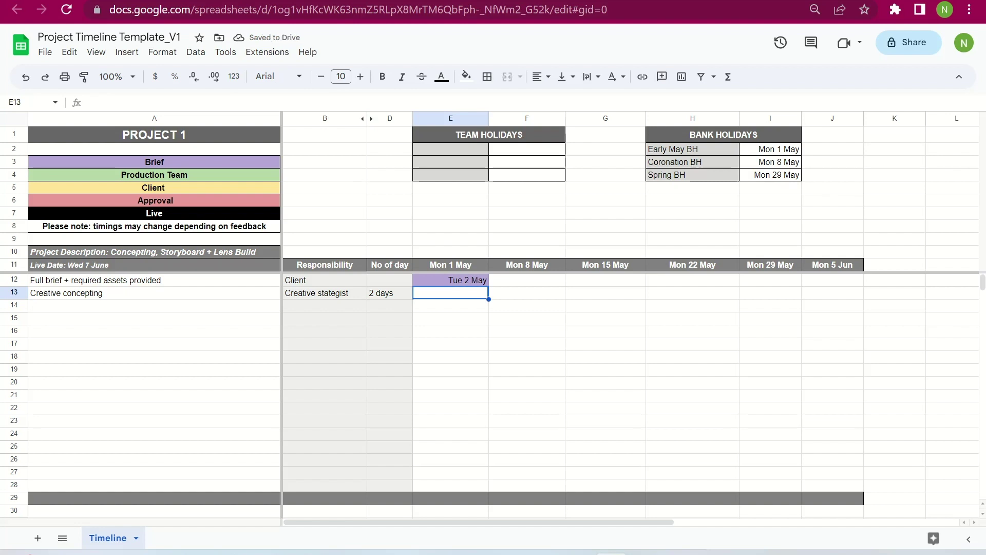
Step: Enter a Thursday date, starting with "Thu", for creative concepting in the Mon 1 May week column
text(Thur)
key(BackSpace)
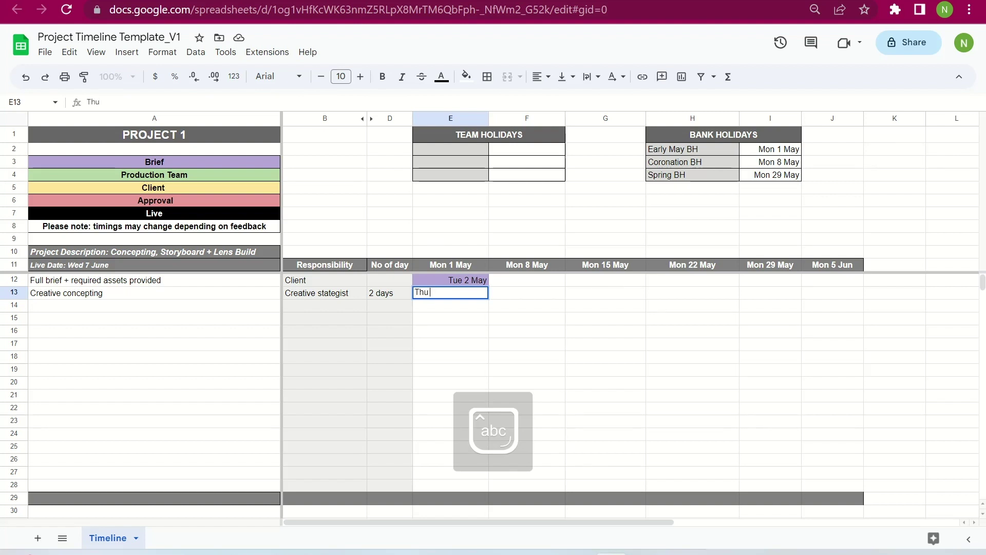
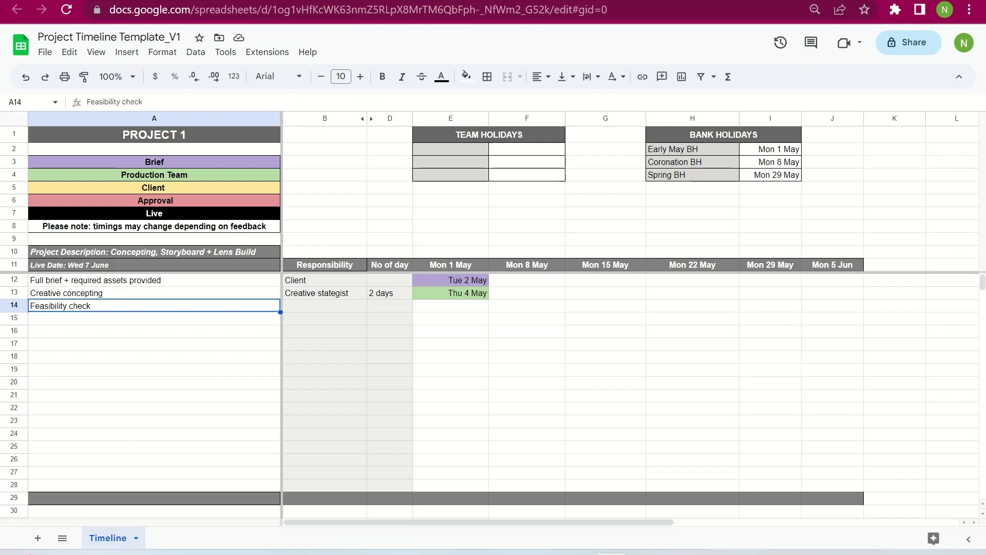
Step: Set the feasibility check's responsibility to "Internal" and its number of days to "1 day"
click(324, 305)
key(Caps_Lock)
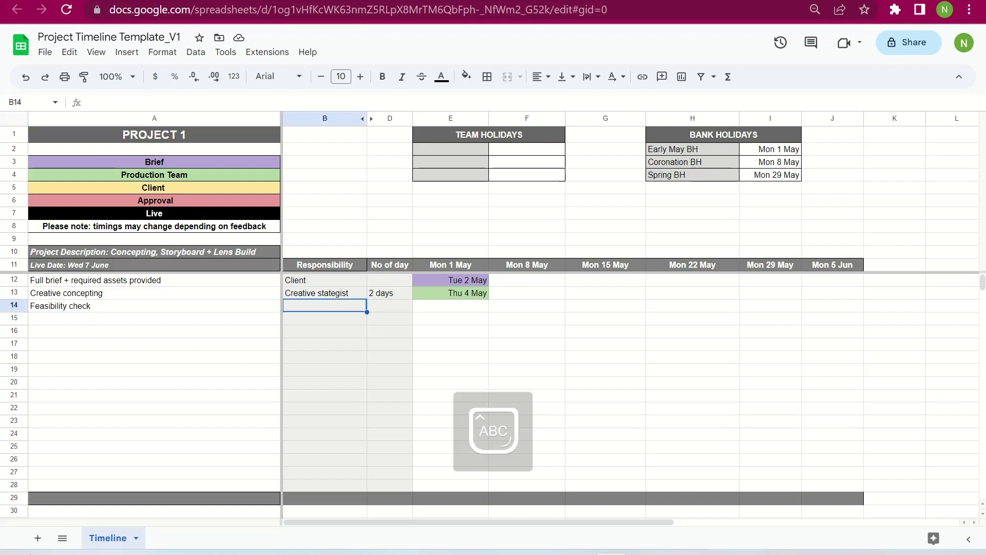
text(I)
key(Caps_Lock)
text(ntern)
key(BackSpace)
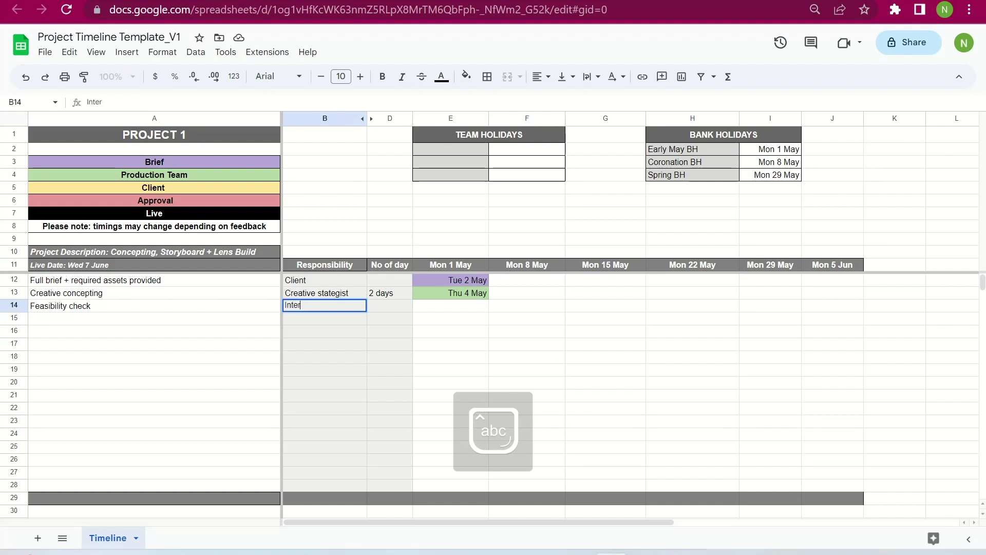
text(nal)
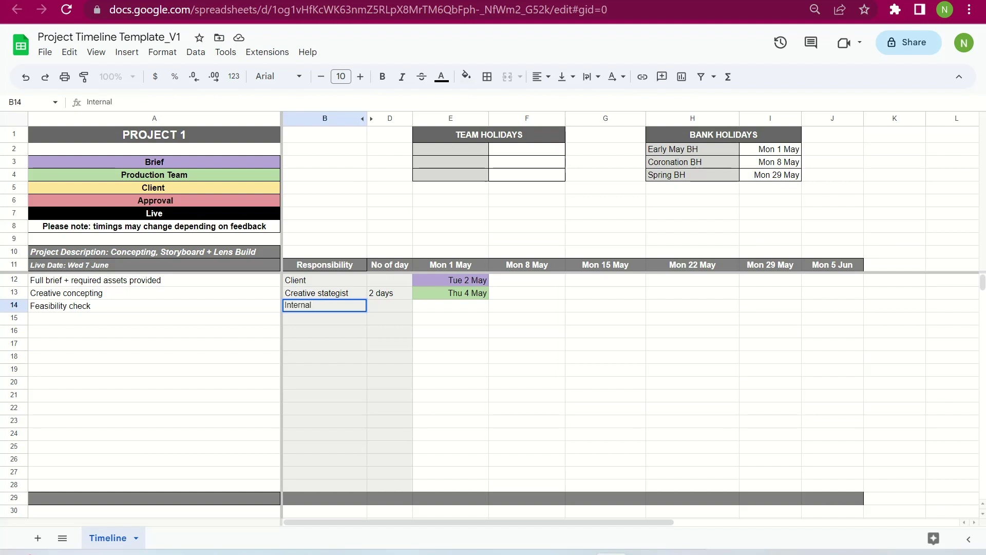
key(Tab)
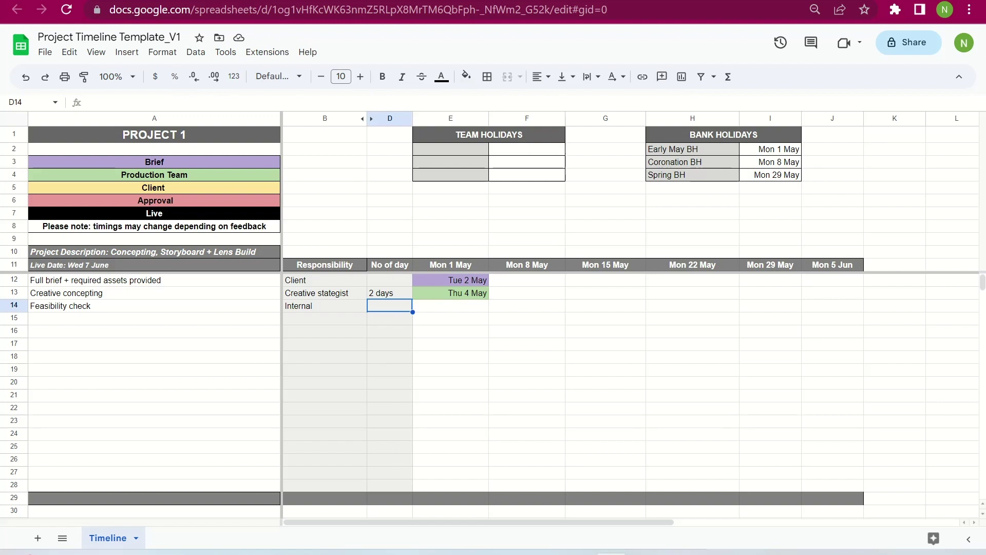
text(1 day)
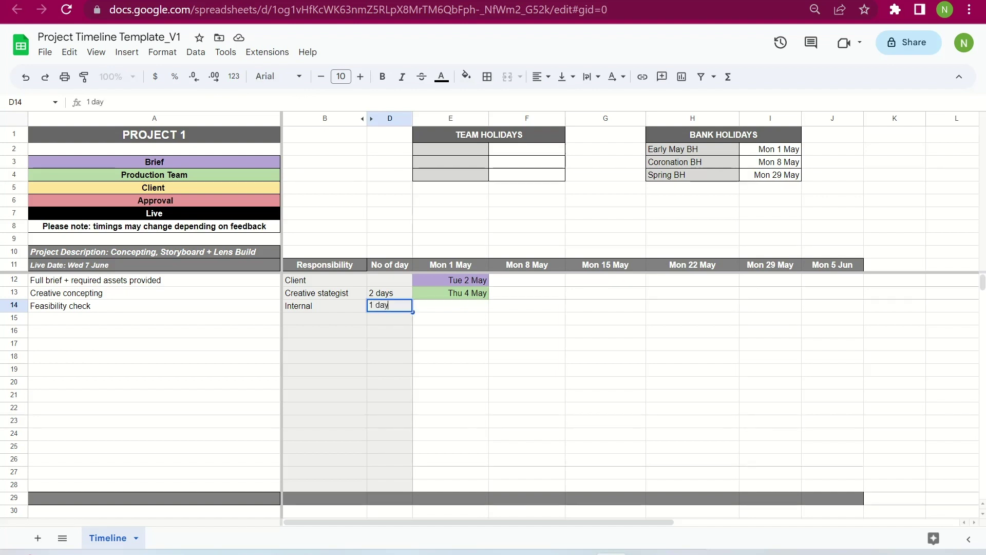
Step: Enter "Fri 5 May" for the feasibility check in the Mon 1 May week column and fill it with the Production Team light green
key(Tab)
text(F)
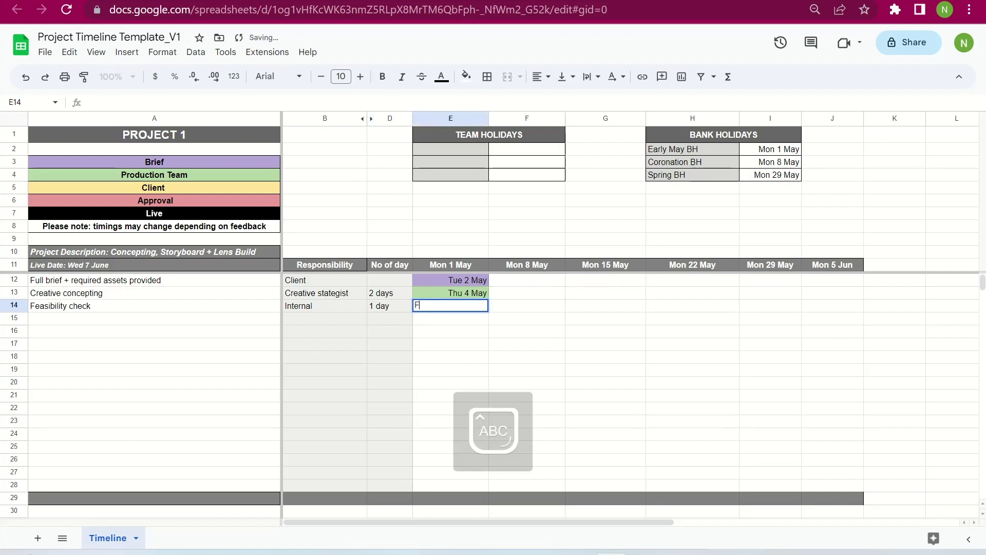
text(ri 5 May)
key(Return)
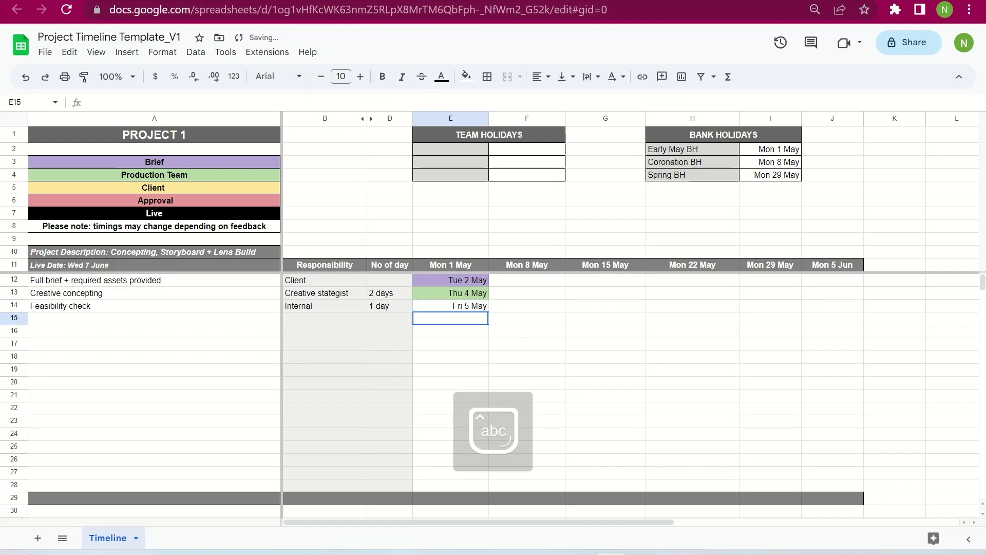
key(Up)
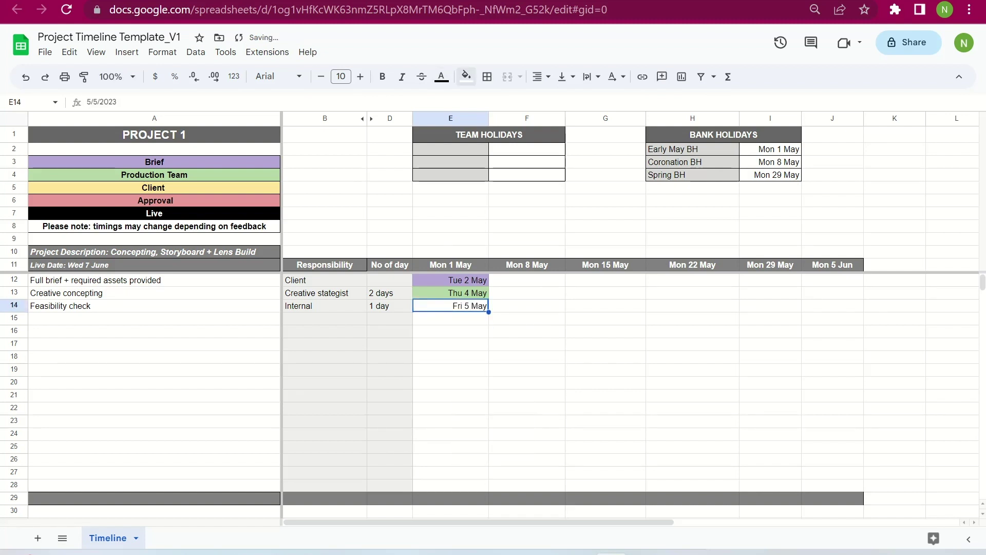
click(466, 76)
click(524, 160)
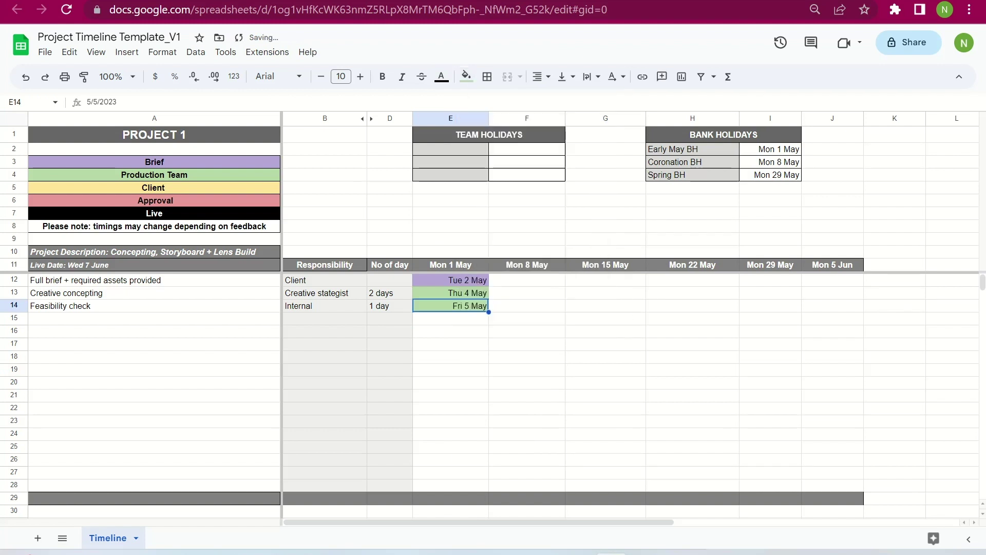
Step: Add the task "V1 concept to client" in A15, directly below the feasibility check
click(154, 318)
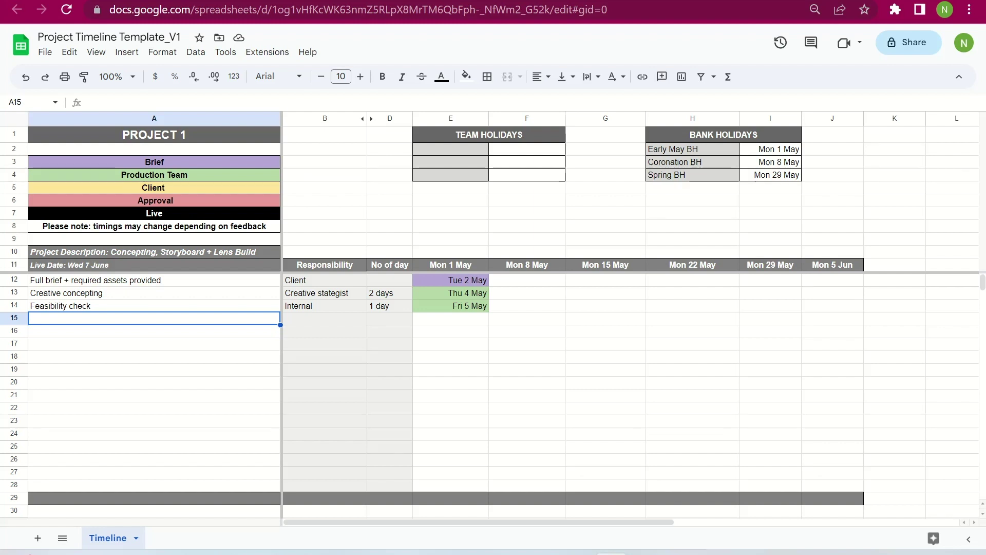
key(Caps_Lock)
text(V1)
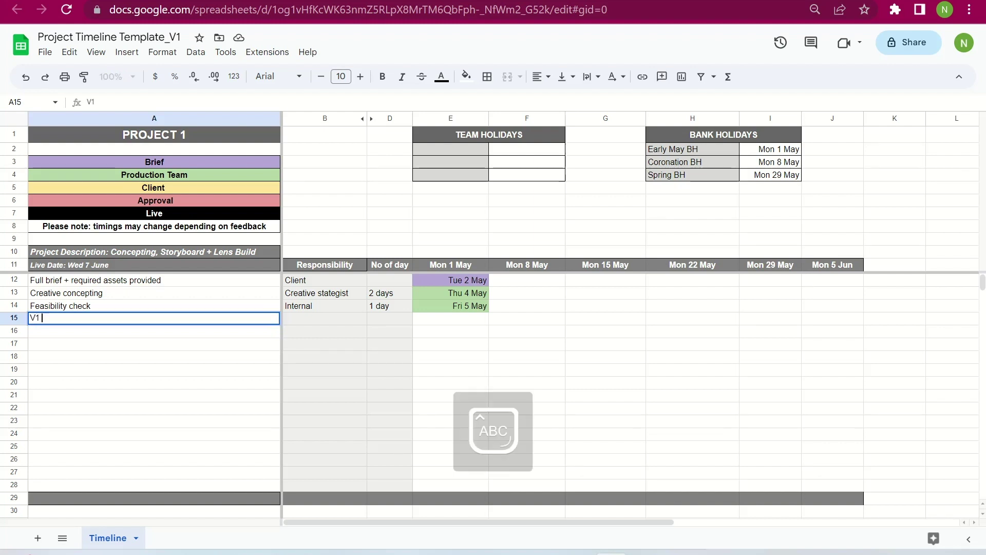
key(Caps_Lock)
text(conceot to)
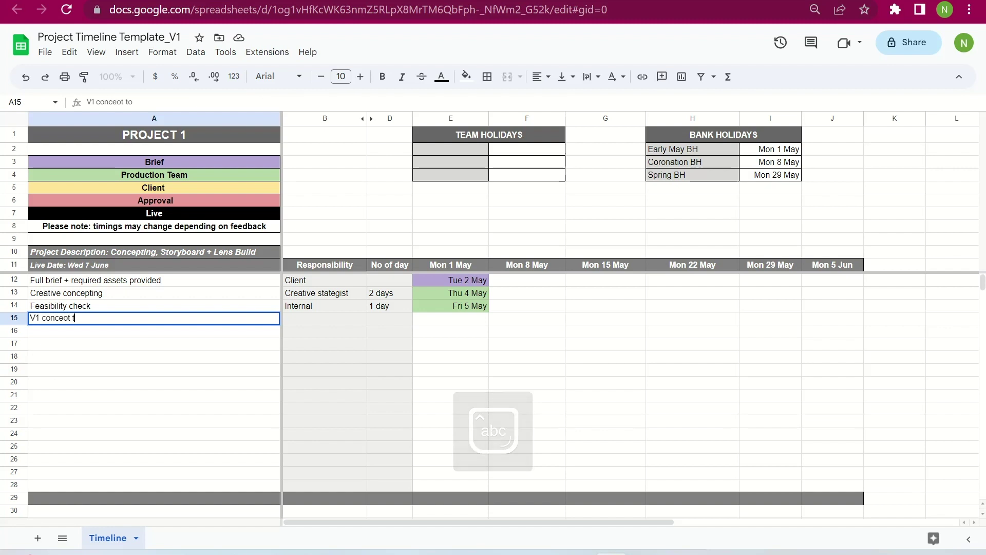
key(BackSpace)
key(BackSpace)
key(BackSpace)
key(BackSpace)
text(pt )
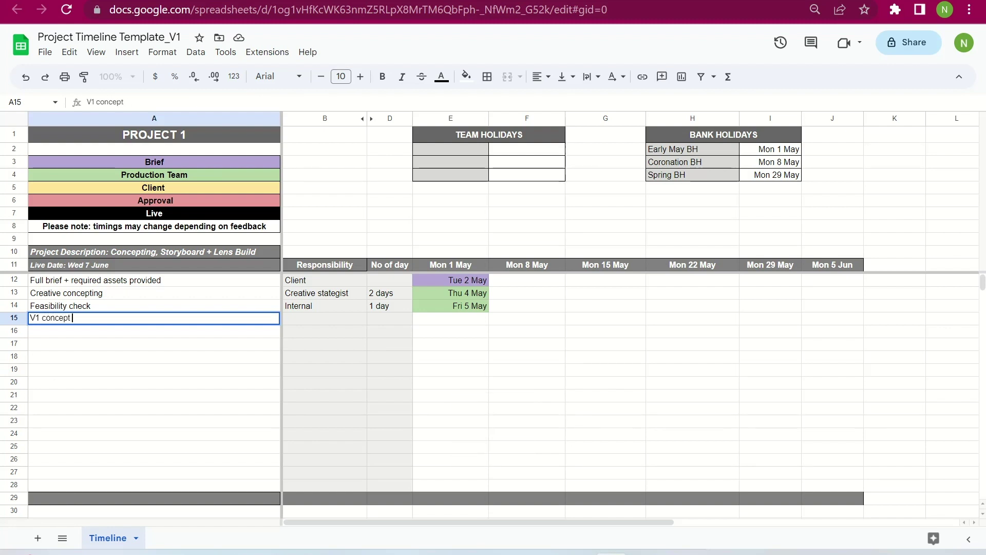
text(to client)
Step: Set the V1 concept task's responsibility to "PM" and its number of days to "1 day"
key(Tab)
key(Caps_Lock)
text(P)
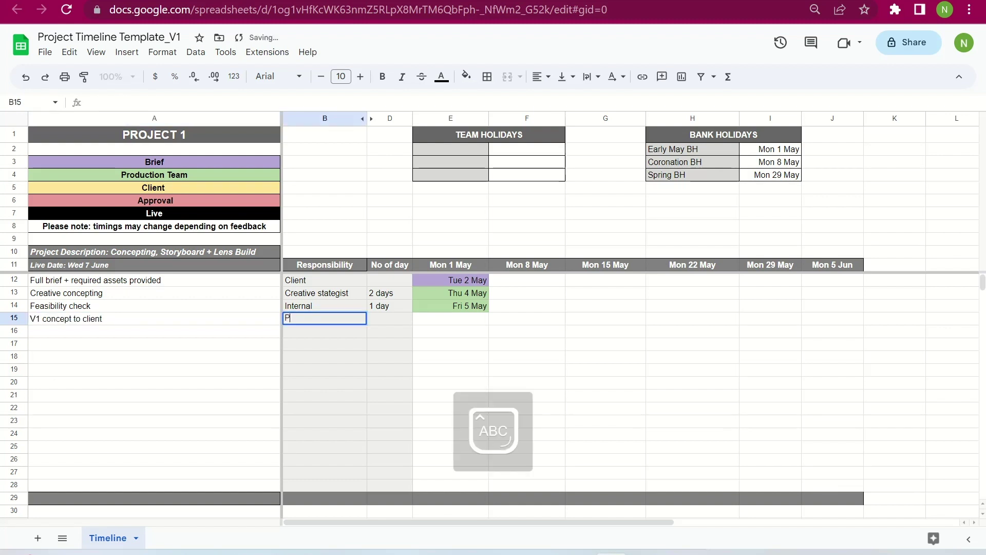
text(M)
key(Tab)
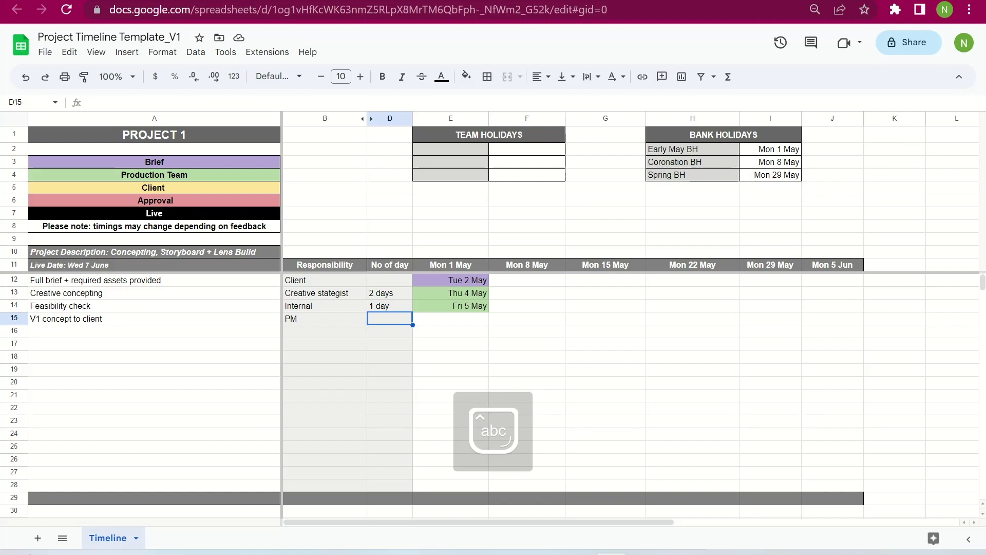
text(1)
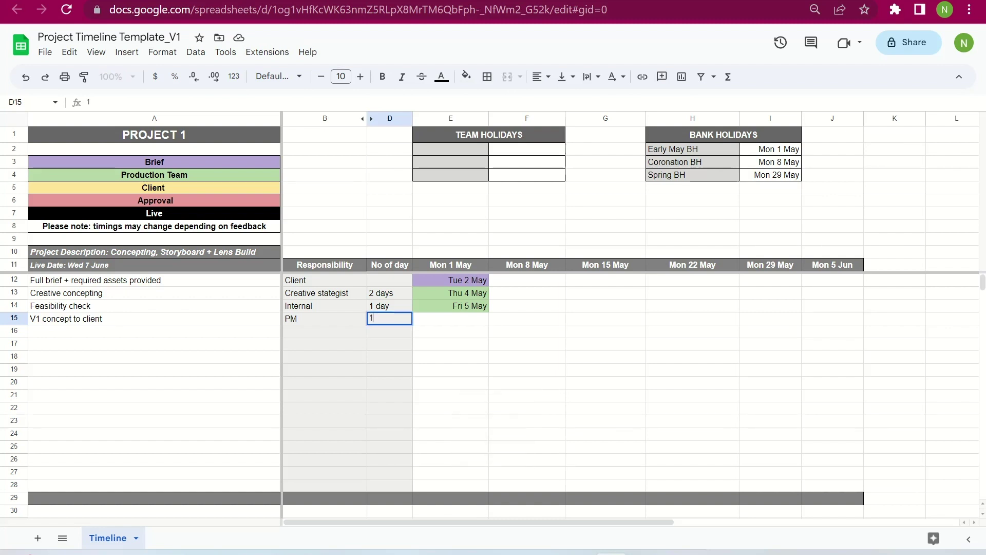
text( day)
Step: Enter "Tue 9 May" for the V1 concept task in the Mon 8 May week column and fill it with the Production Team light green
key(Tab)
key(Tab)
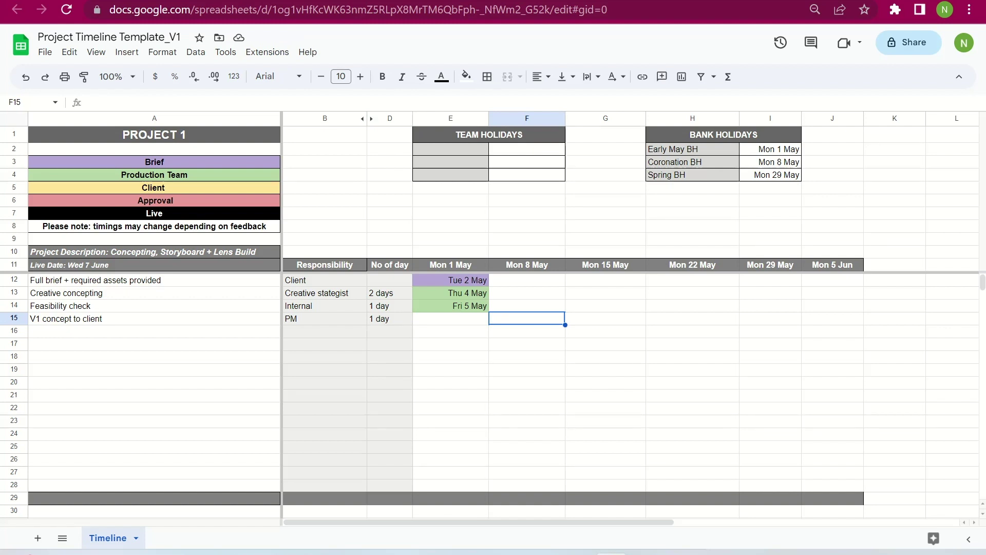
text(Tur)
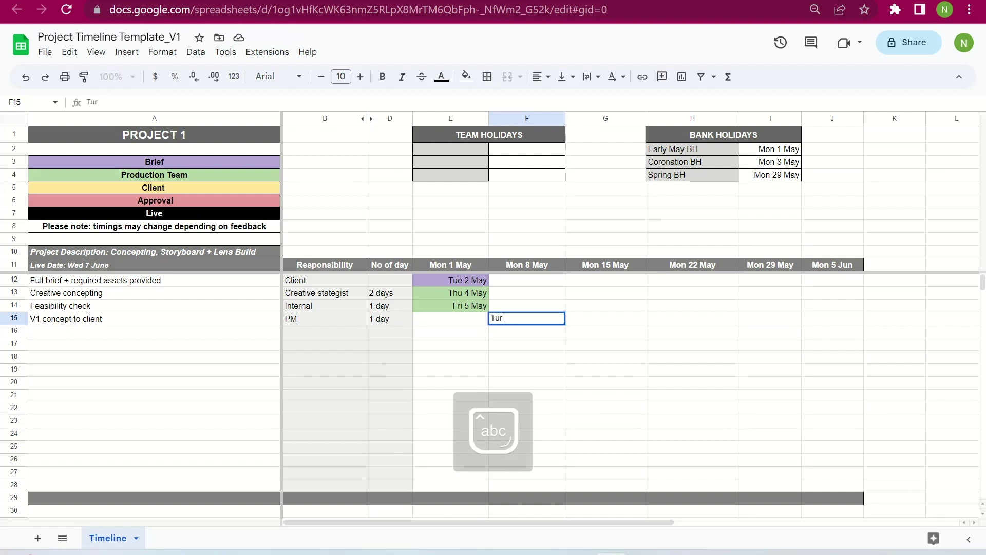
text( 9 May)
key(Delete)
text(e)
click(526, 343)
click(527, 319)
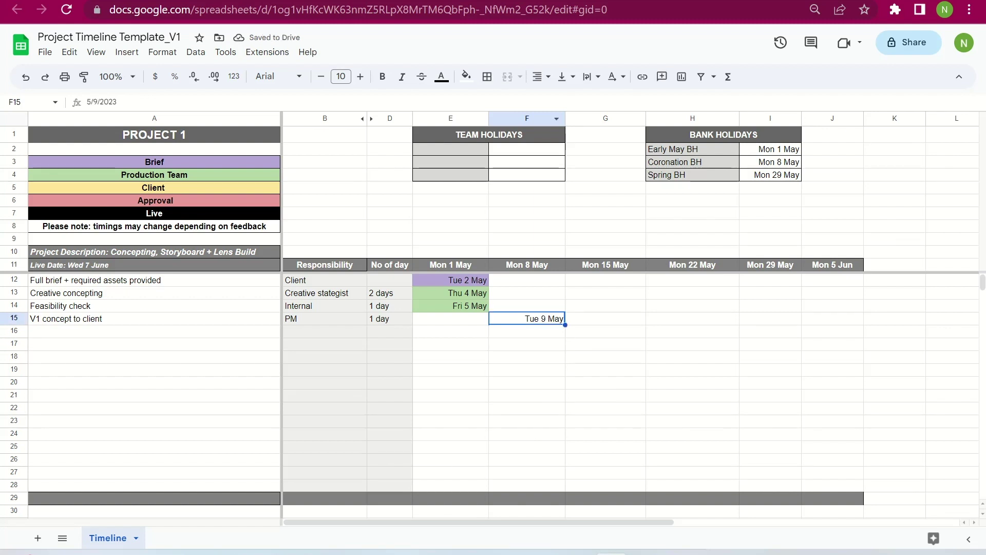
click(466, 76)
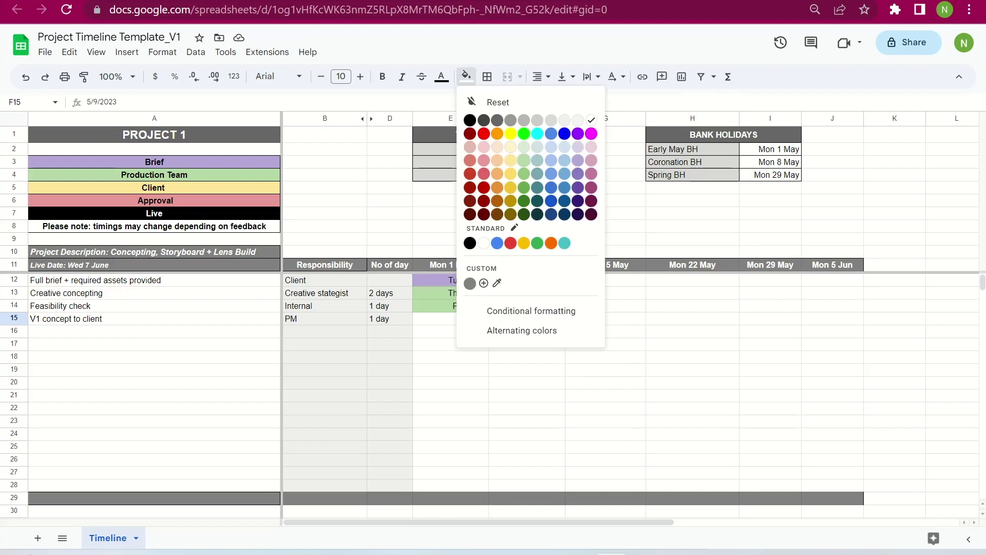
click(524, 159)
Step: Add the task "Client feedback" in A16, directly below the V1 concept task
click(154, 330)
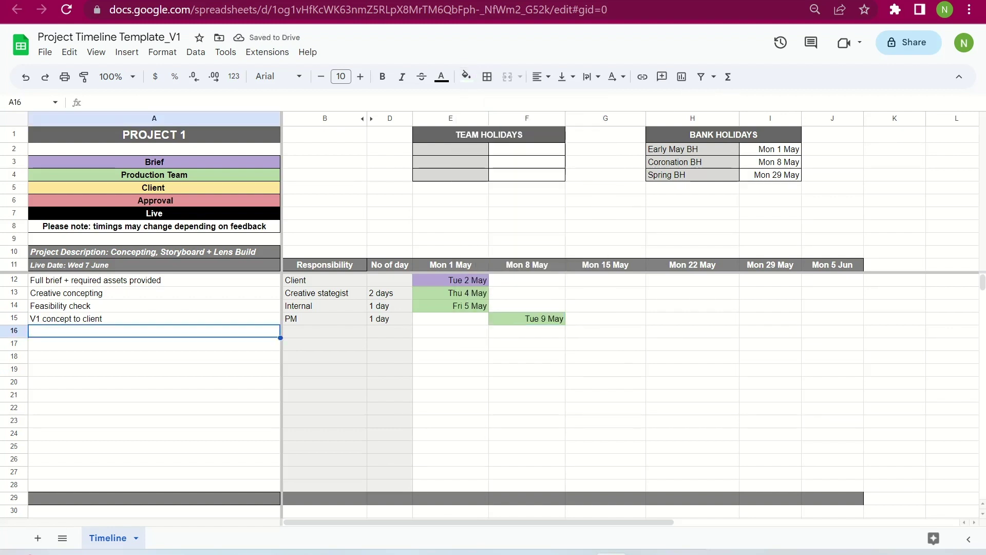
text(Clie)
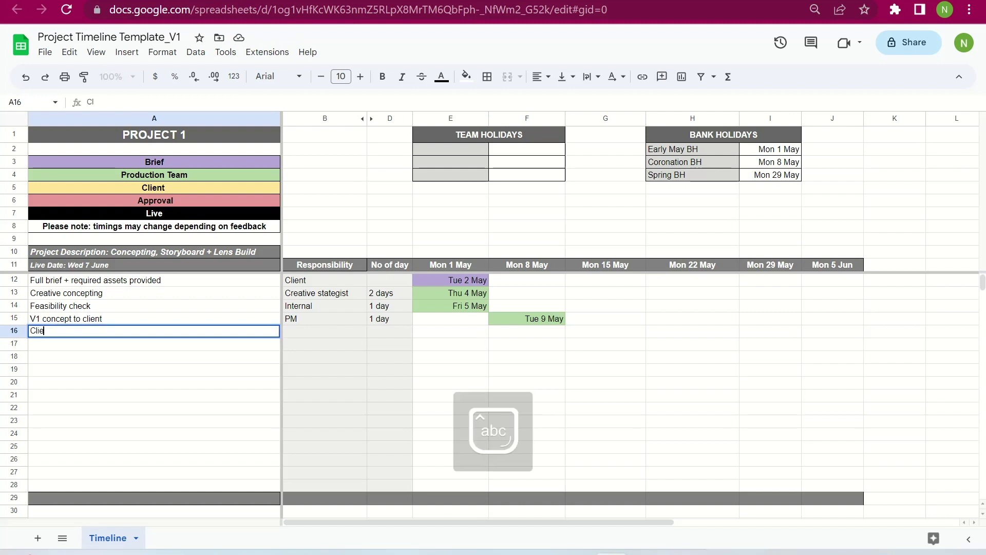
text(nt feedback)
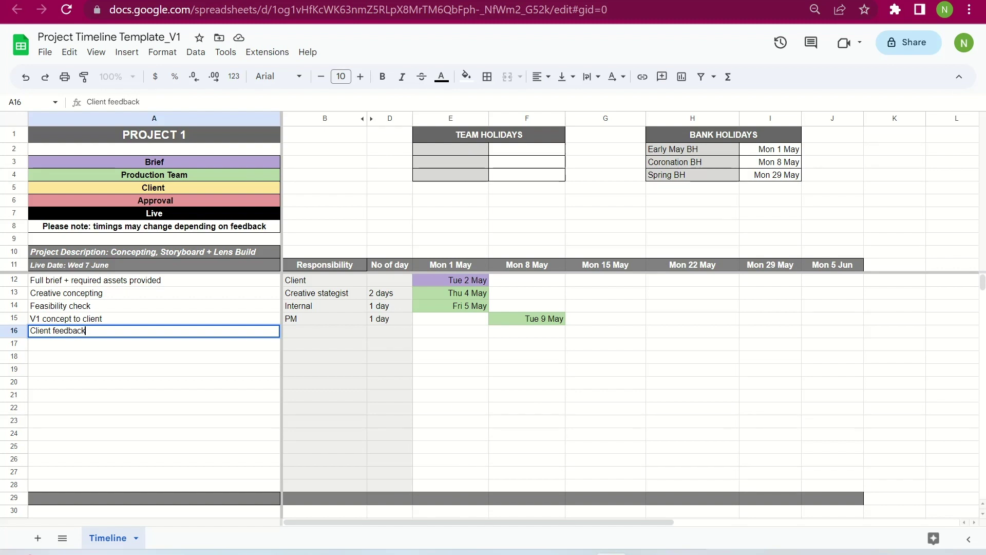
Step: Set the client feedback task's responsibility to "Client" and its number of days to "2 days"
key(Tab)
text(Clein)
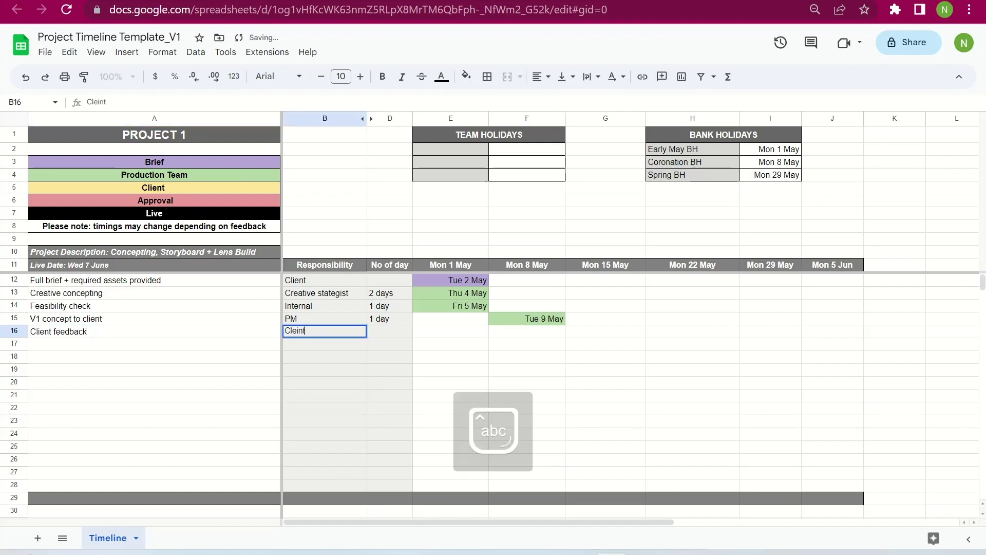
key(BackSpace)
key(BackSpace)
key(BackSpace)
text(ient)
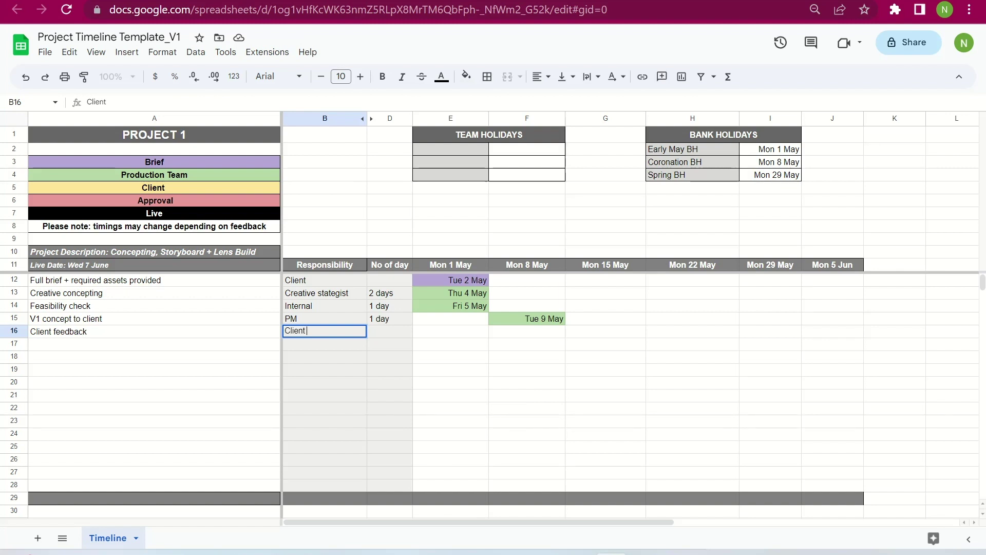
key(Tab)
text(2)
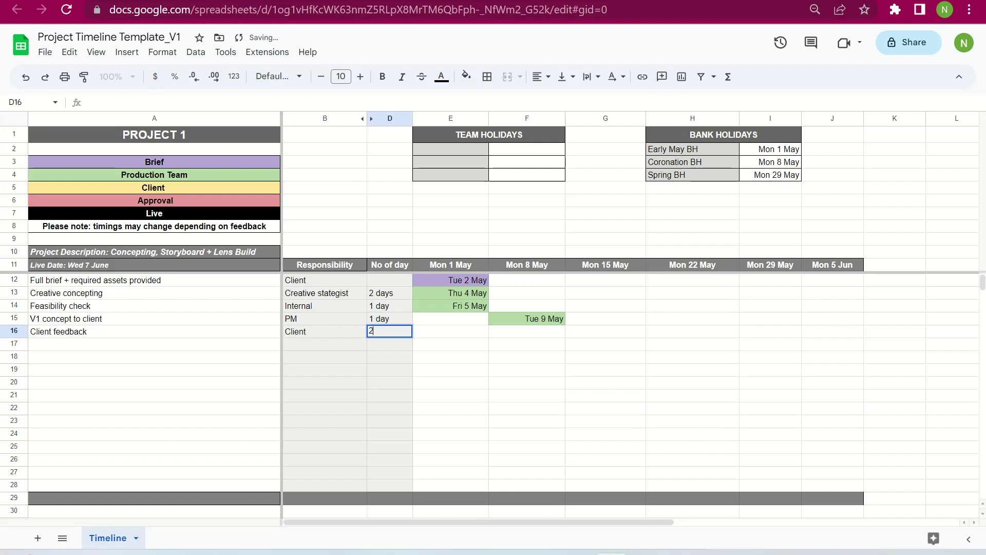
text( days)
key(Return)
Step: Enter "Thur 11 May" for client feedback in the Mon 8 May week column and fill it with the Client light yellow
click(389, 331)
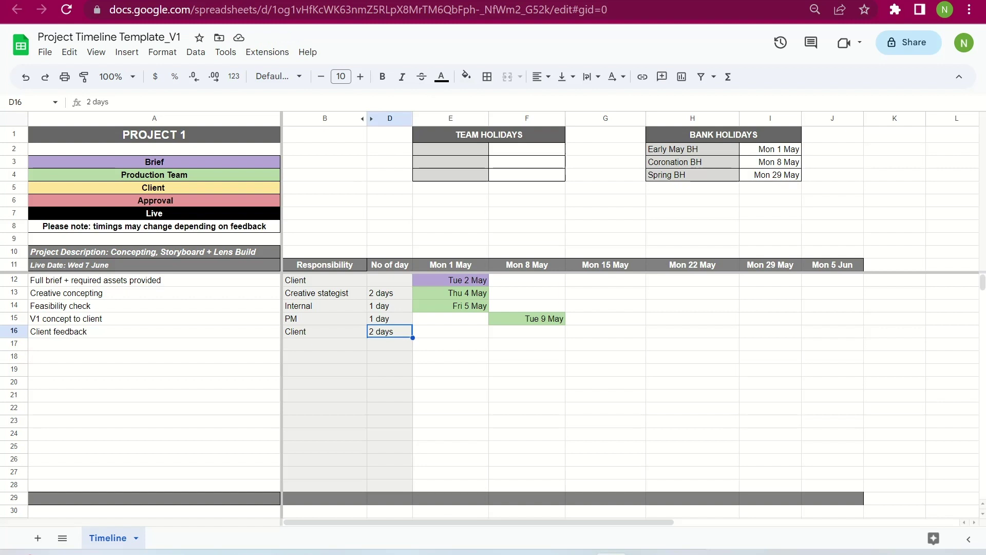
key(Right)
key(Right)
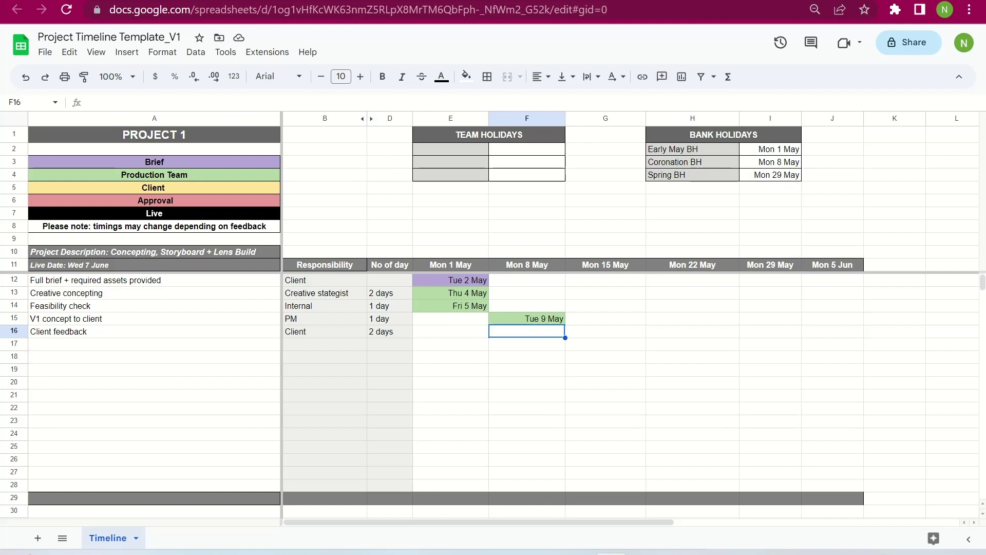
text(Thu)
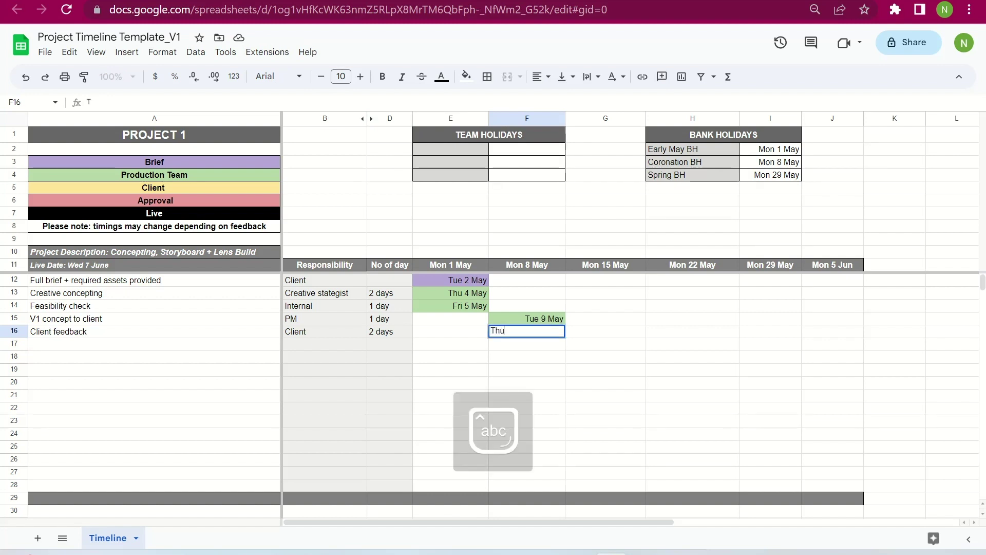
text(r 11 May)
click(526, 369)
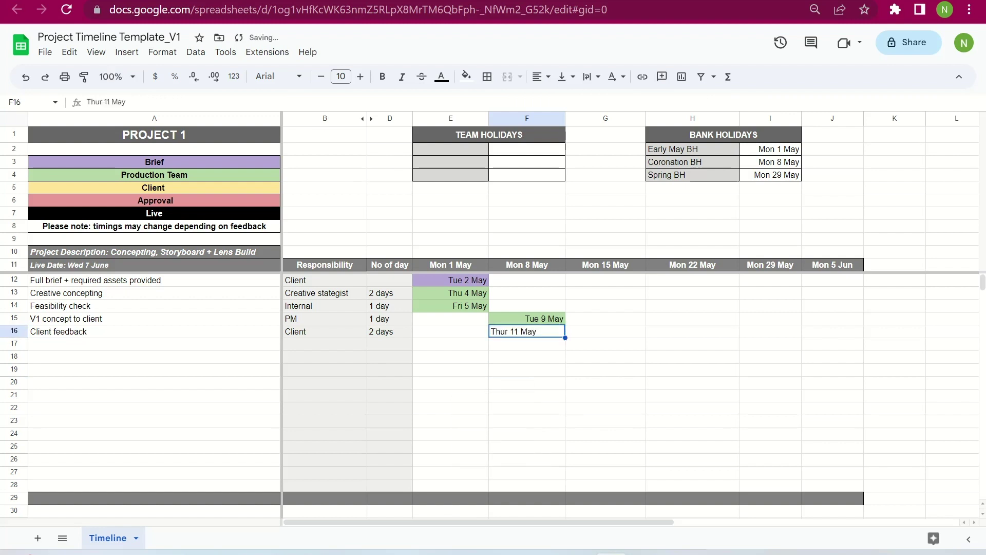
click(466, 76)
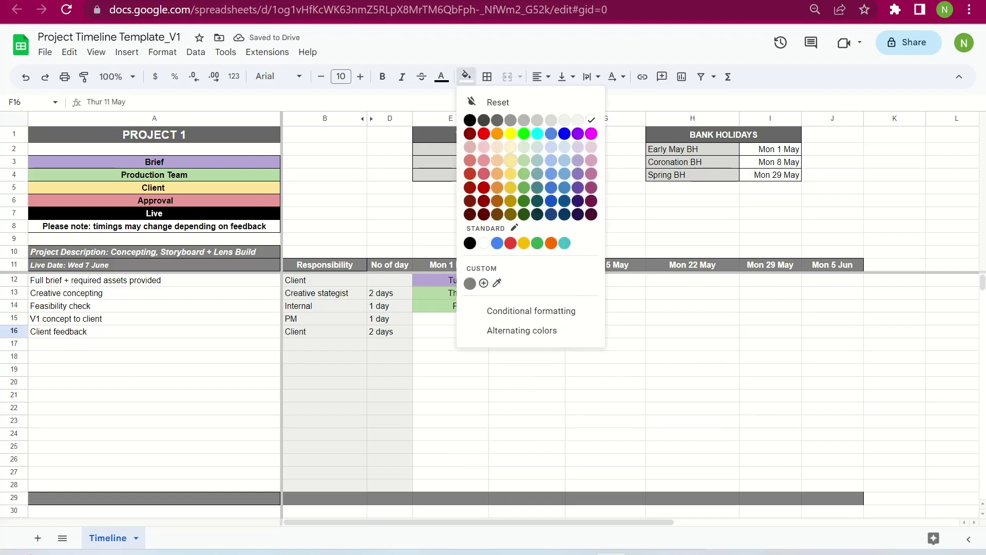
click(510, 161)
Step: Correct the client feedback date in F16 to "Thu 11 May"
click(526, 368)
click(526, 332)
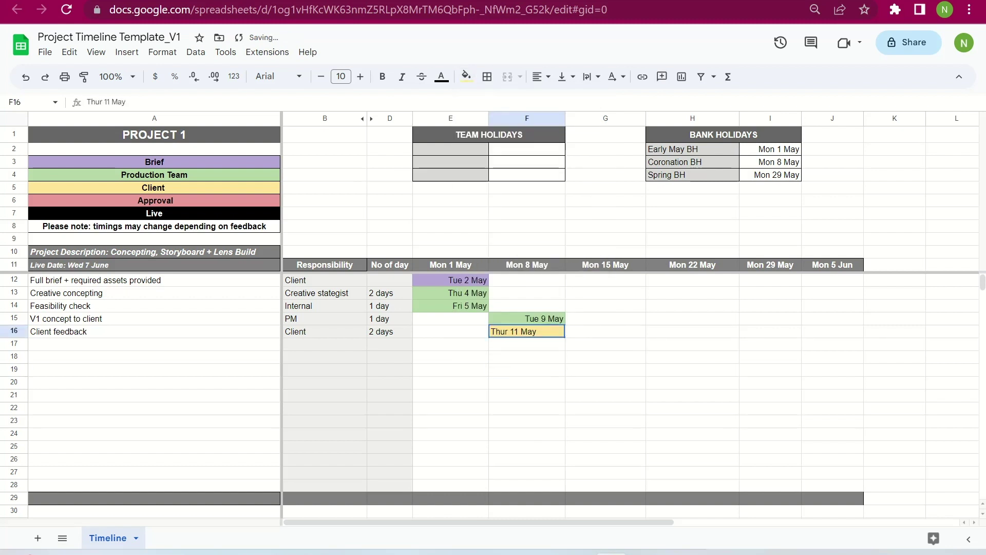
triple_click(527, 331)
drag(526, 357, 526, 331)
click(526, 332)
double_click(508, 331)
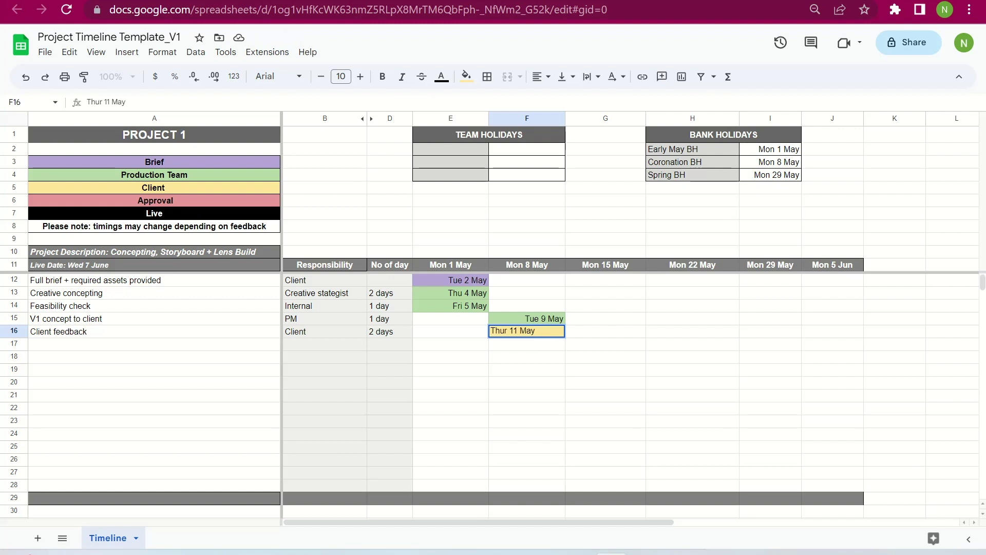
key(BackSpace)
click(527, 382)
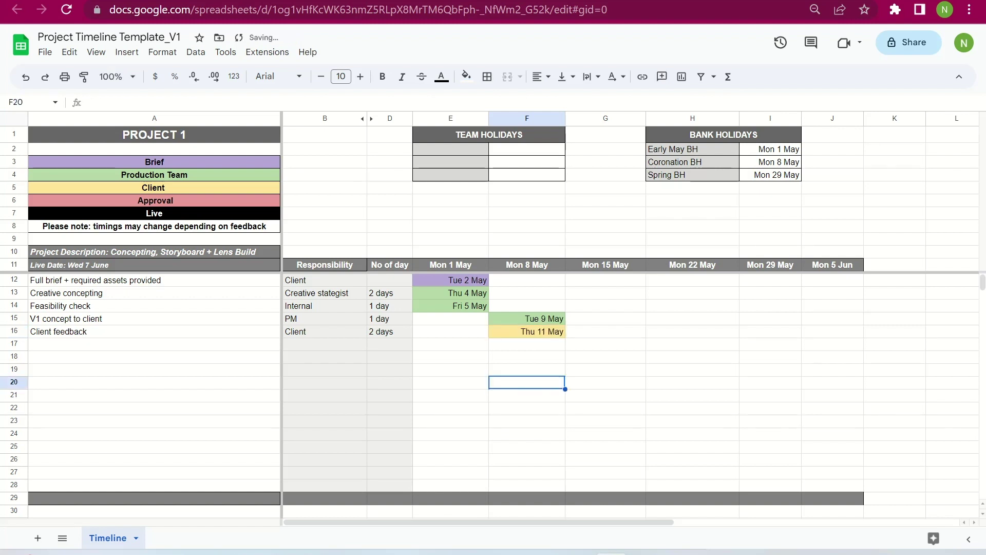
Step: Add the task "Final concept to client" in A17, directly below the client feedback task
click(154, 344)
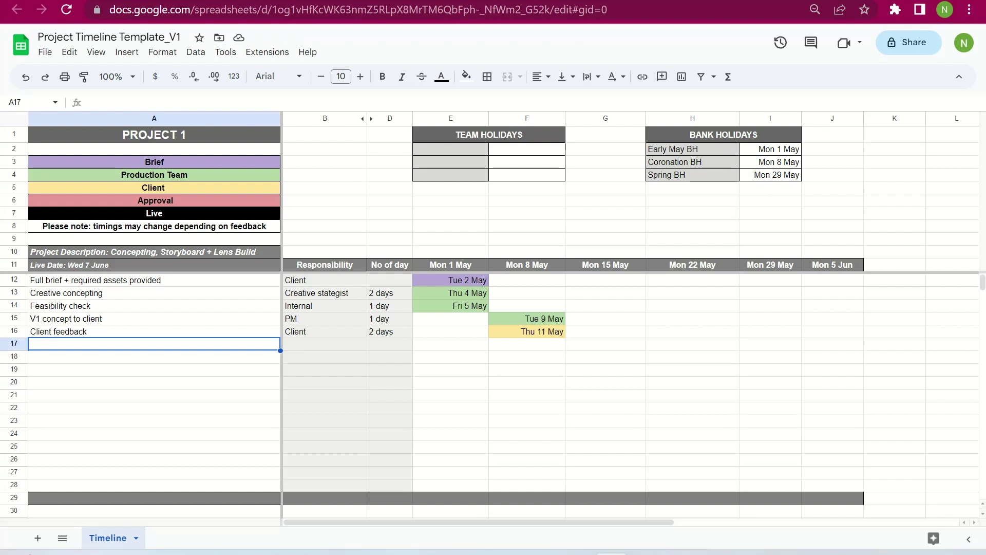
text(Fina)
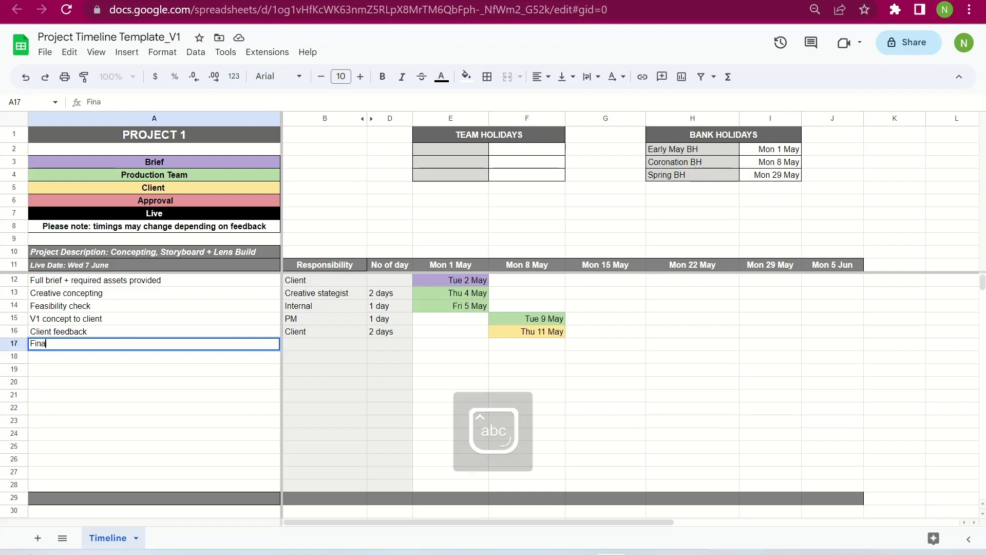
text(l concept to cl)
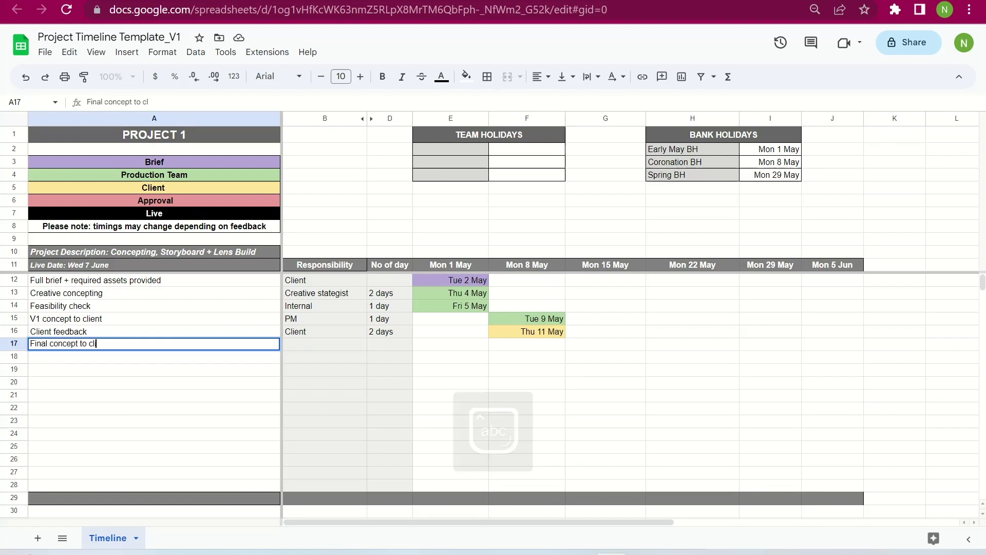
text(ient)
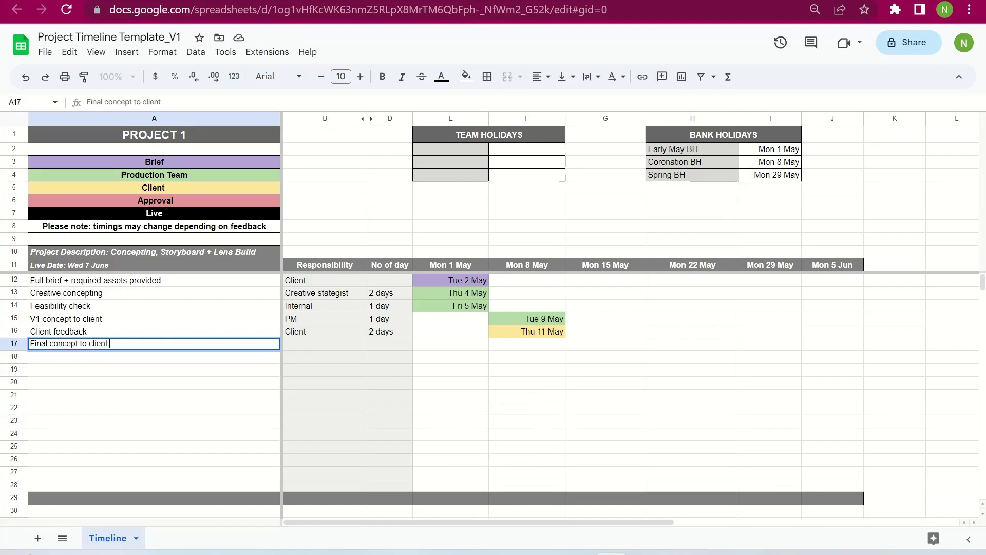
key(Tab)
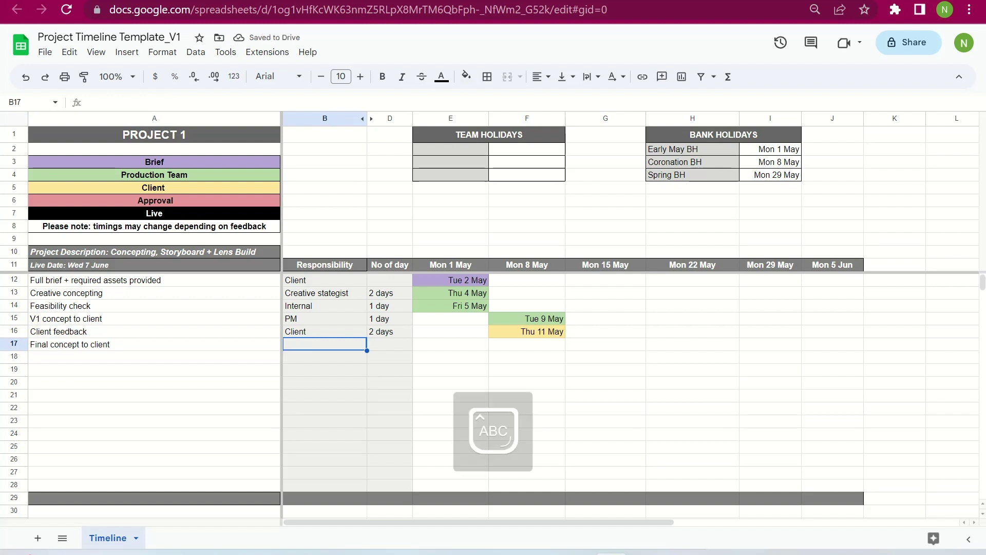
Step: Set the final concept task's responsibility to "PM" and its number of days to "1 day"
text(PM)
key(Tab)
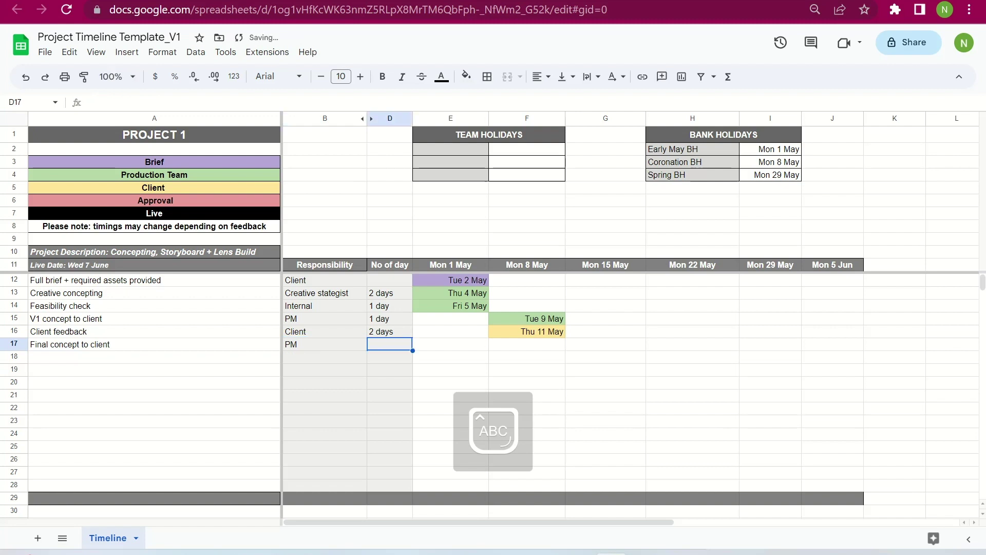
text(1 DAY)
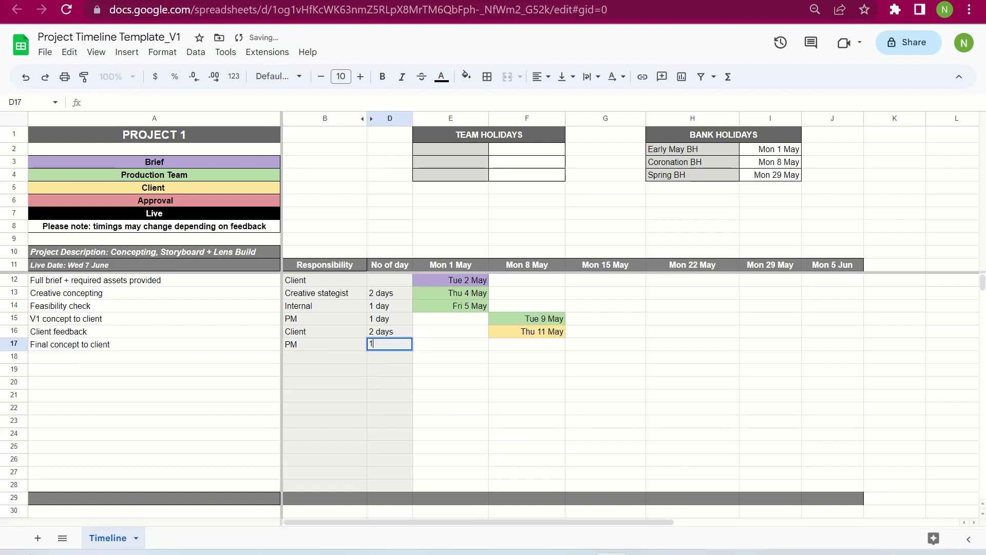
key(BackSpace)
key(BackSpace)
key(BackSpace)
key(Caps_Lock)
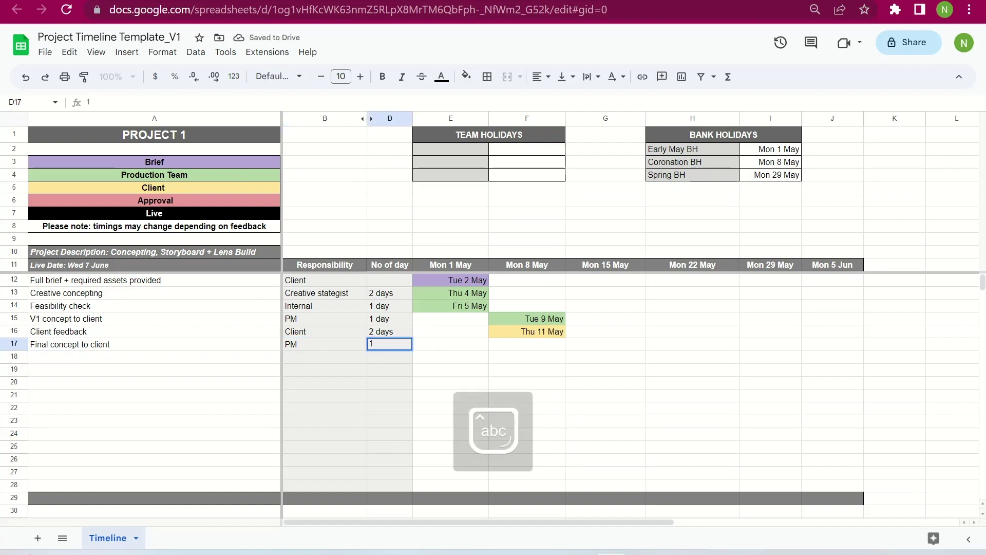
text(day)
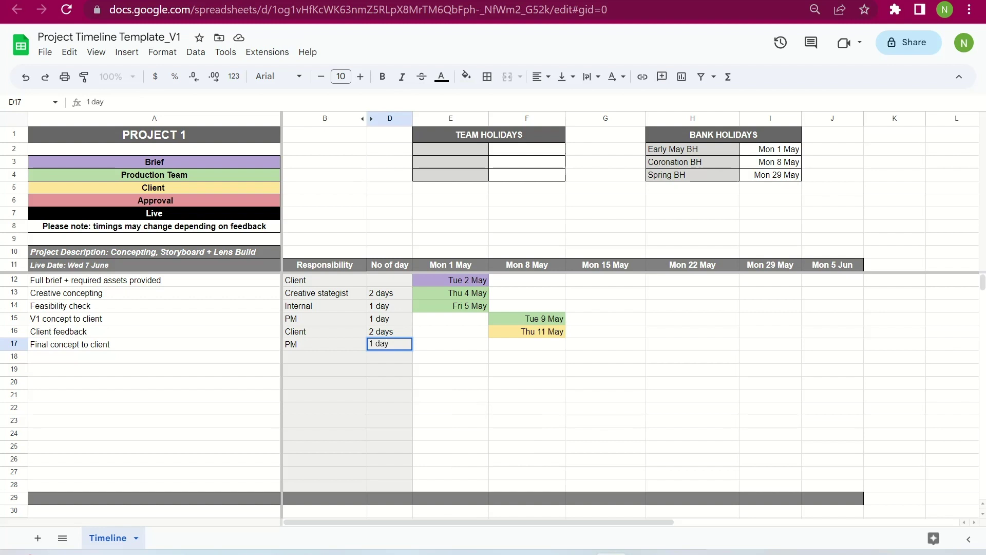
key(Tab)
key(Tab)
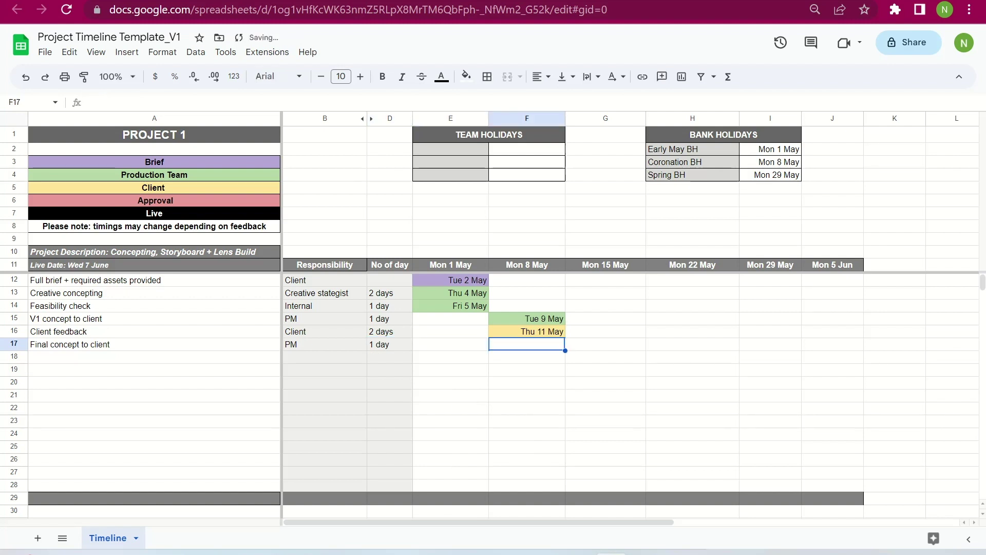
Step: Enter "Fri 12 May" for the final concept in the Mon 8 May week column and fill it with the Production Team light green
key(Caps_Lock)
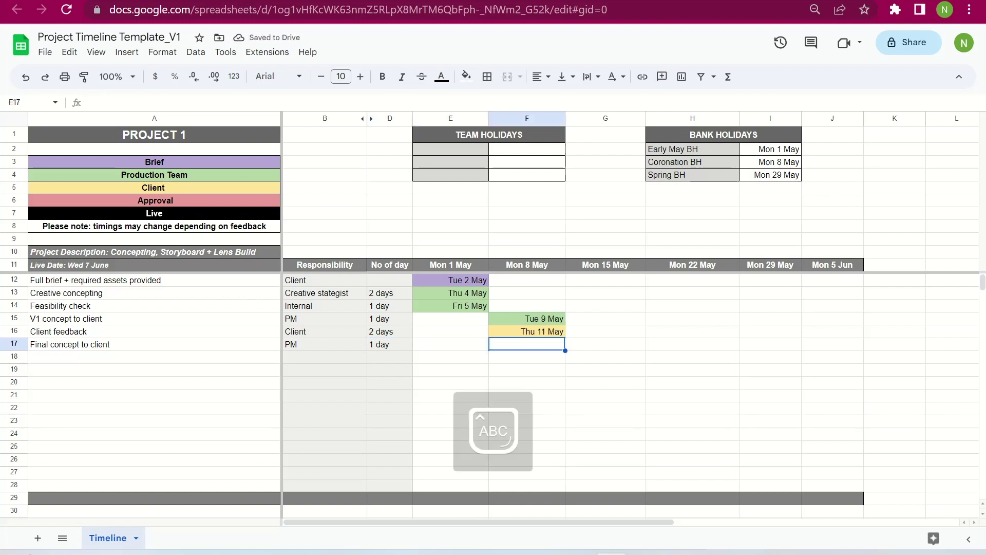
text(F)
key(Caps_Lock)
text(ri 12 May)
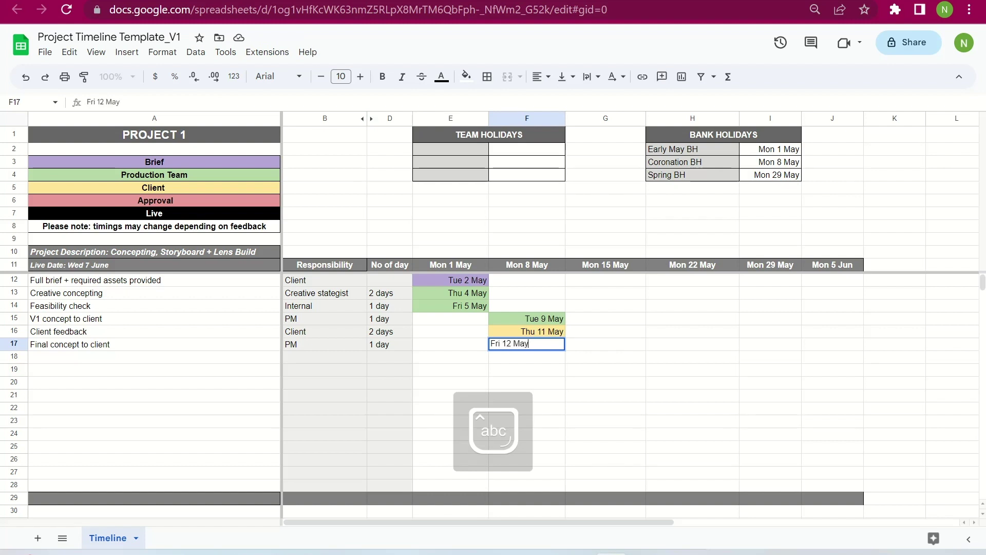
click(526, 369)
click(526, 344)
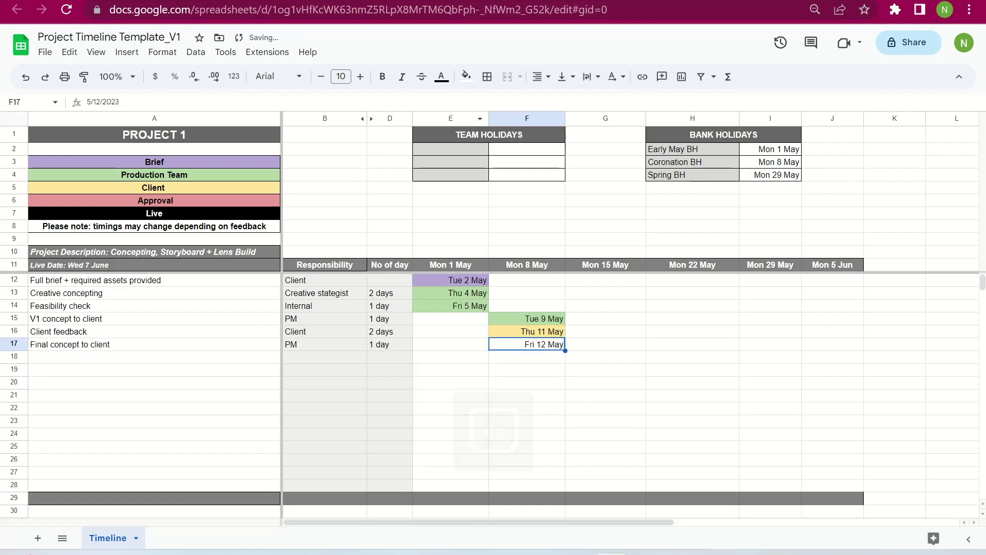
click(465, 76)
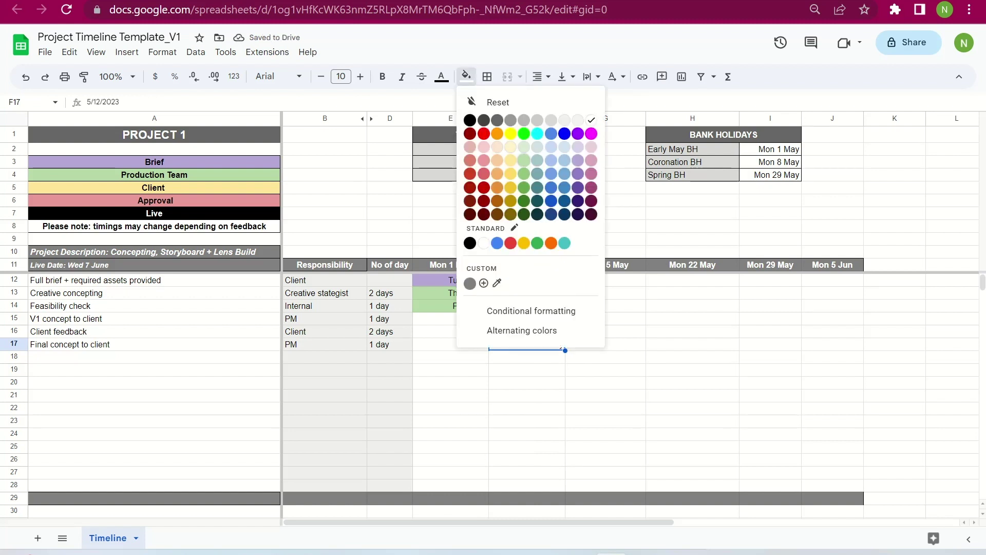
click(524, 160)
Step: Add the task "Concept Approval" in A18, directly below the final concept task
double_click(153, 357)
key(Caps_Lock)
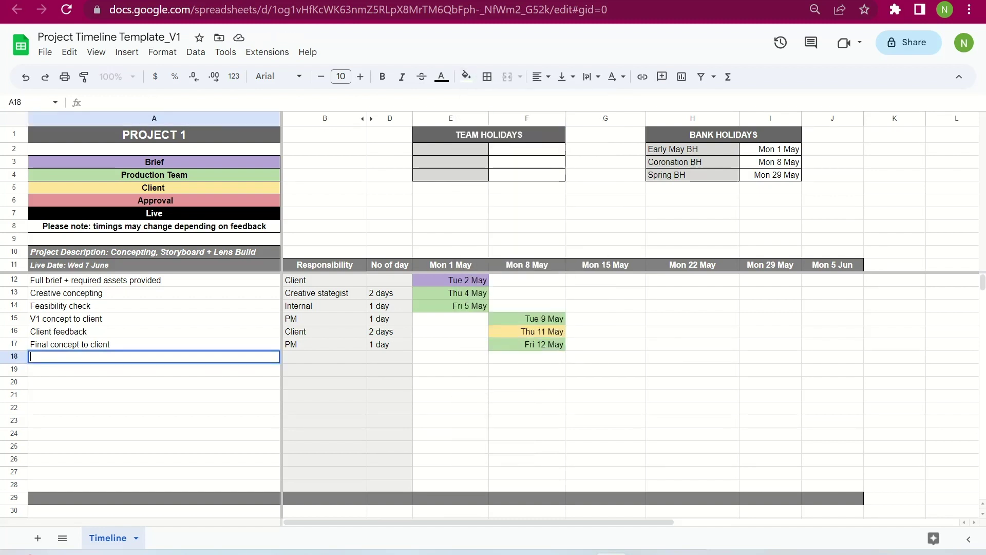
text(Conceo)
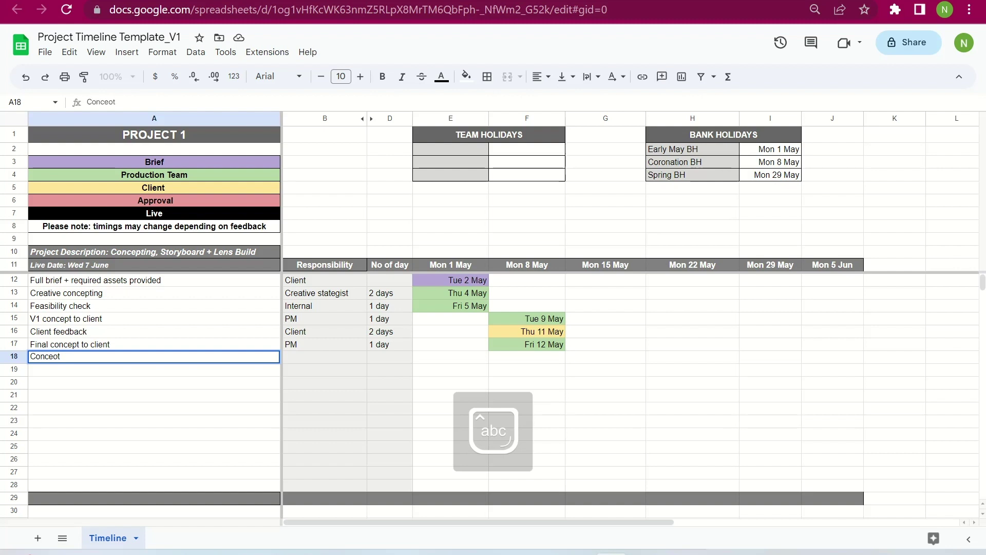
text(t)
key(BackSpace)
key(BackSpace)
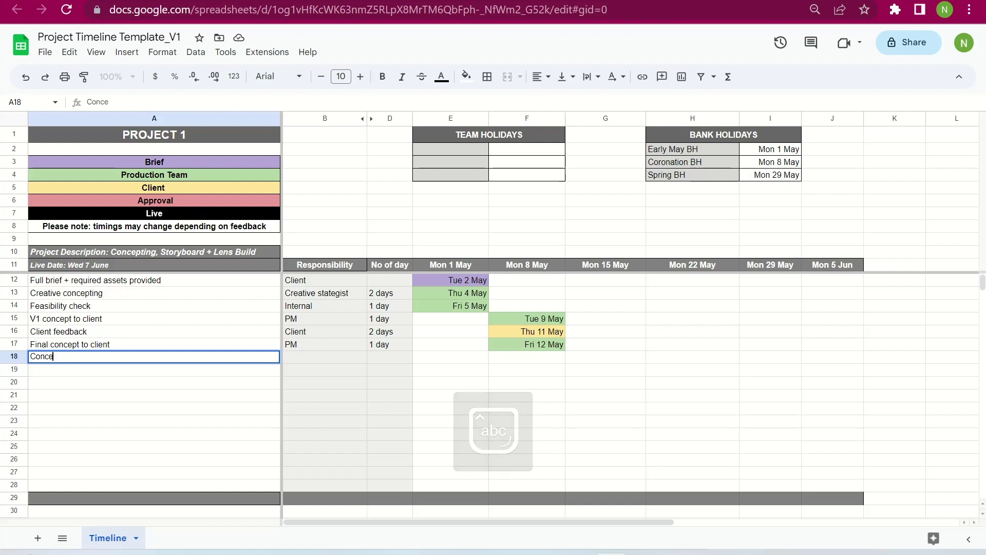
text(pt Ap)
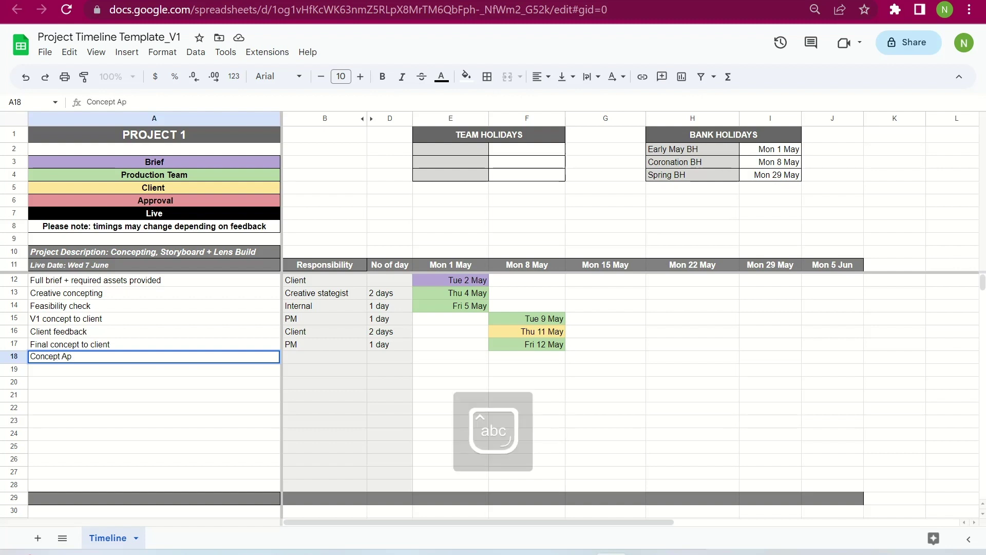
text(proval)
key(Return)
key(Up)
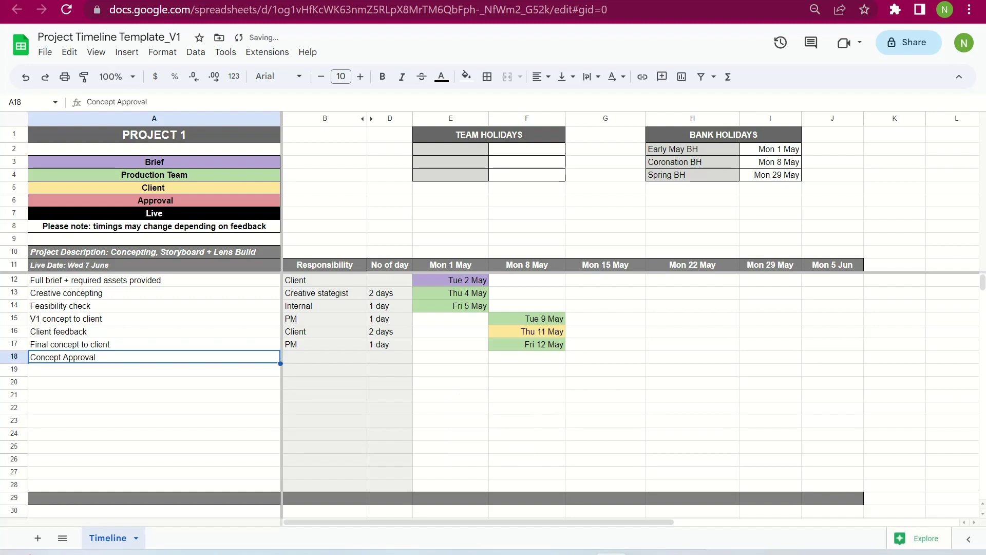
Step: Set the concept approval's responsibility to "Client" and its number of days to "Same day"
click(324, 356)
text(Client)
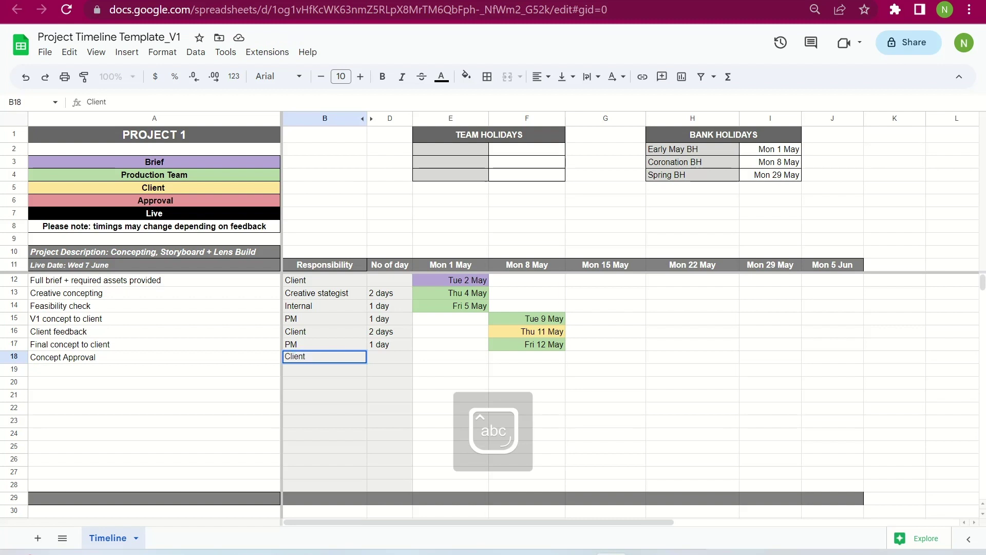
key(Tab)
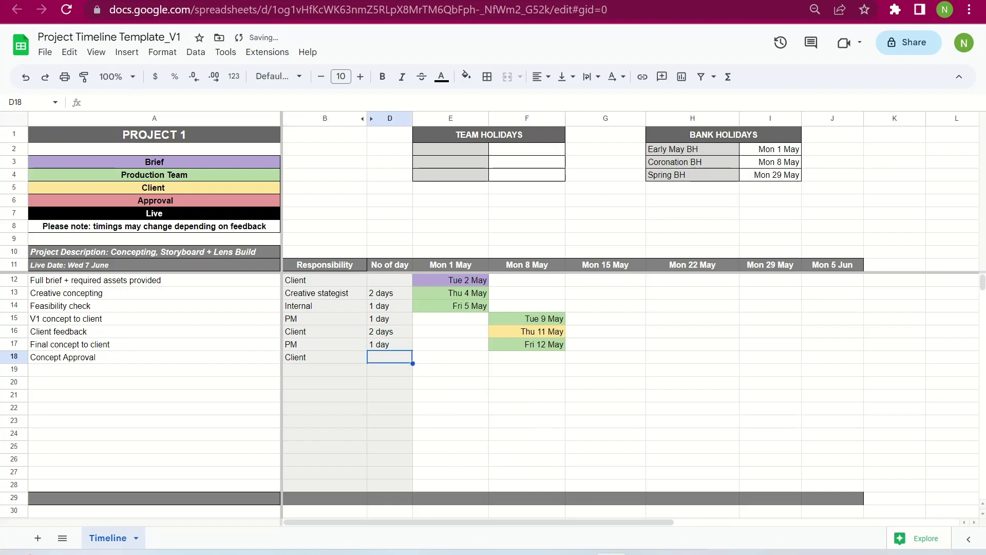
key(Caps_Lock)
text(SAME)
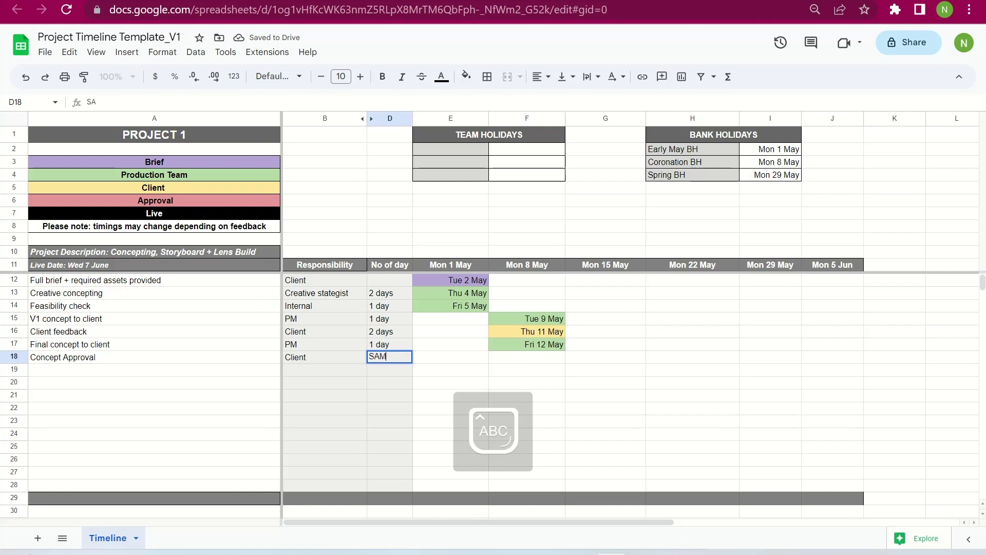
key(BackSpace)
key(BackSpace)
key(BackSpace)
text(ame day)
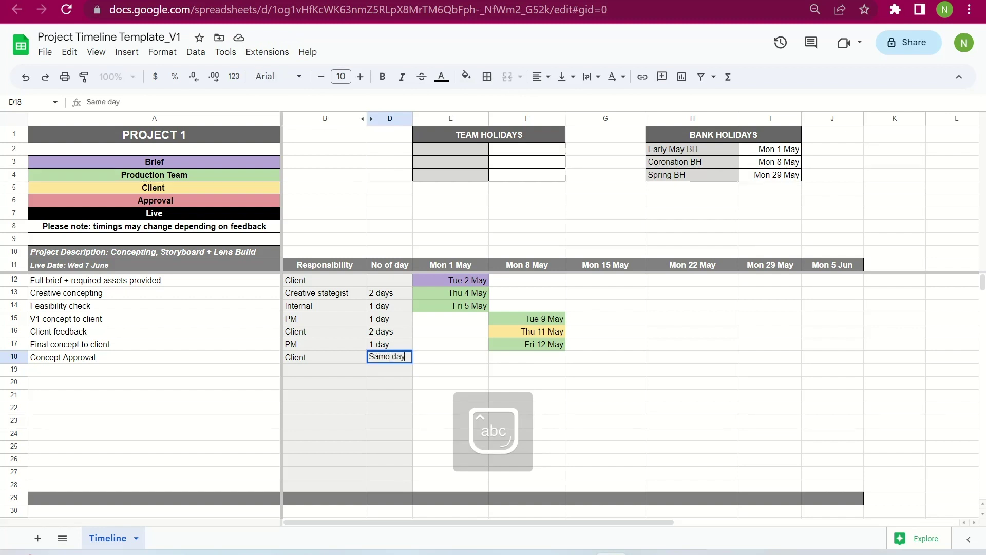
key(Tab)
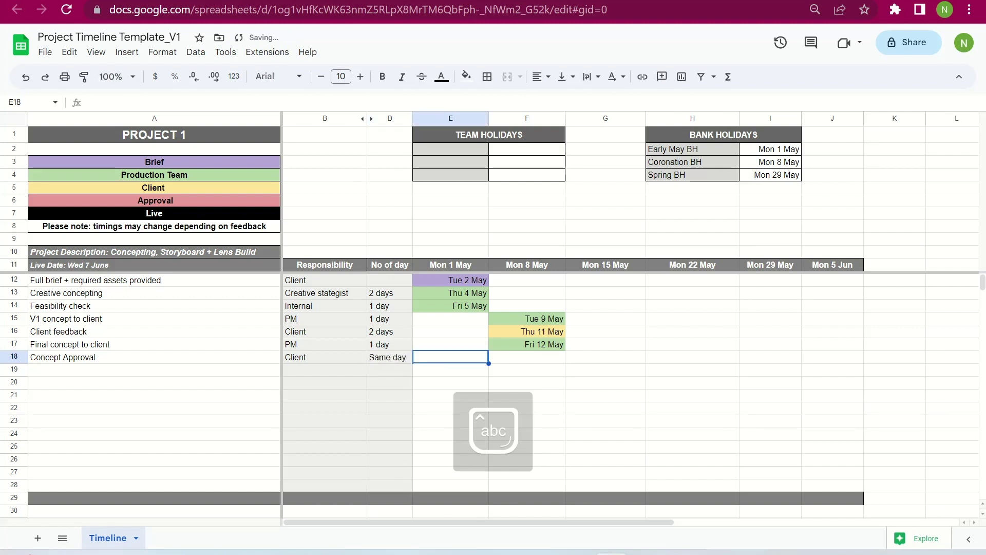
Step: Enter "Fri 12 May" for concept approval in the Mon 8 May week column and fill it with the Approval light red
key(Tab)
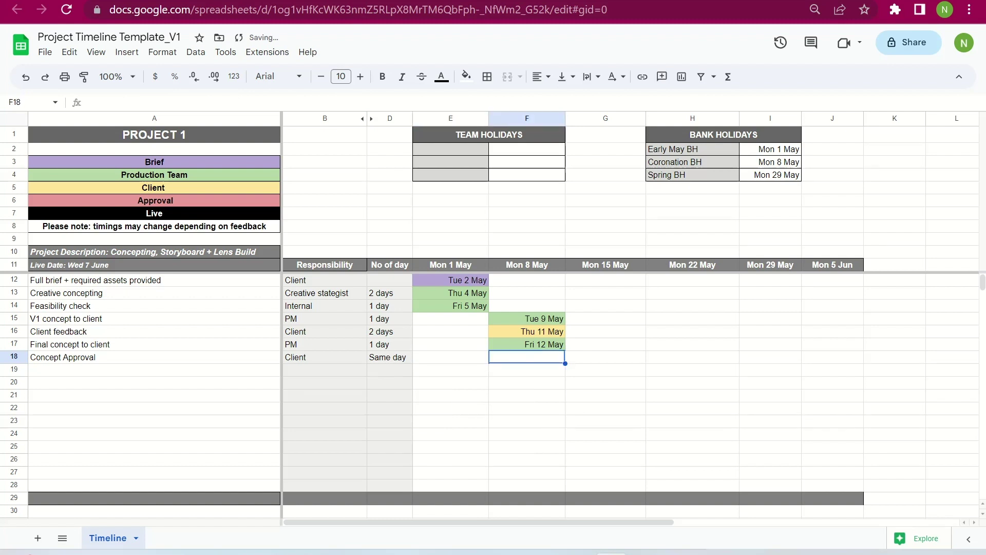
text(Fru)
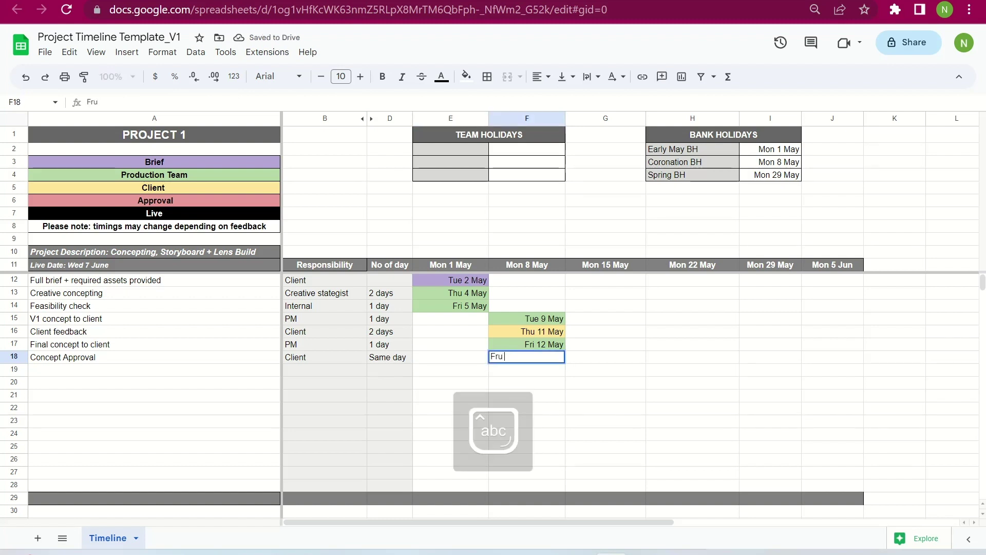
text(i 12 May)
drag(526, 395, 526, 356)
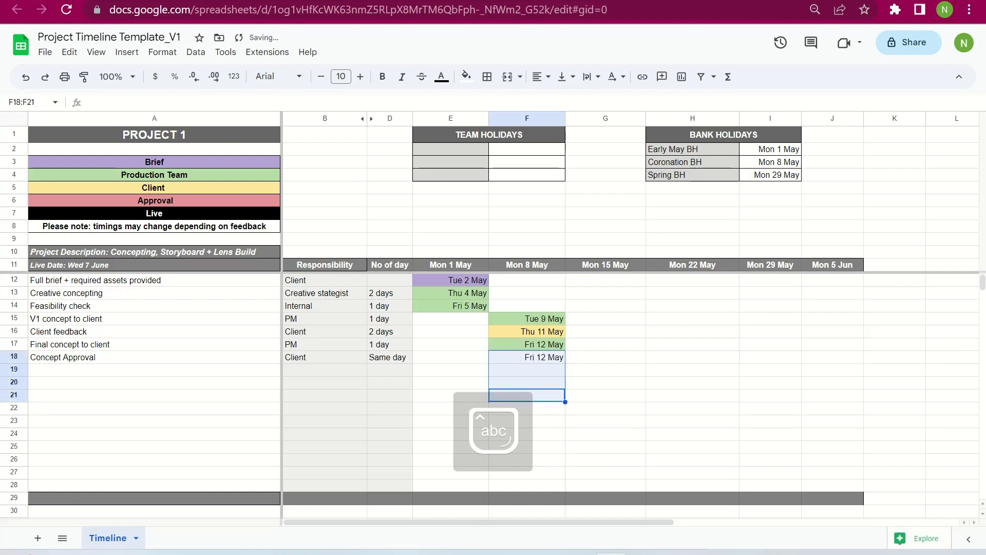
click(526, 357)
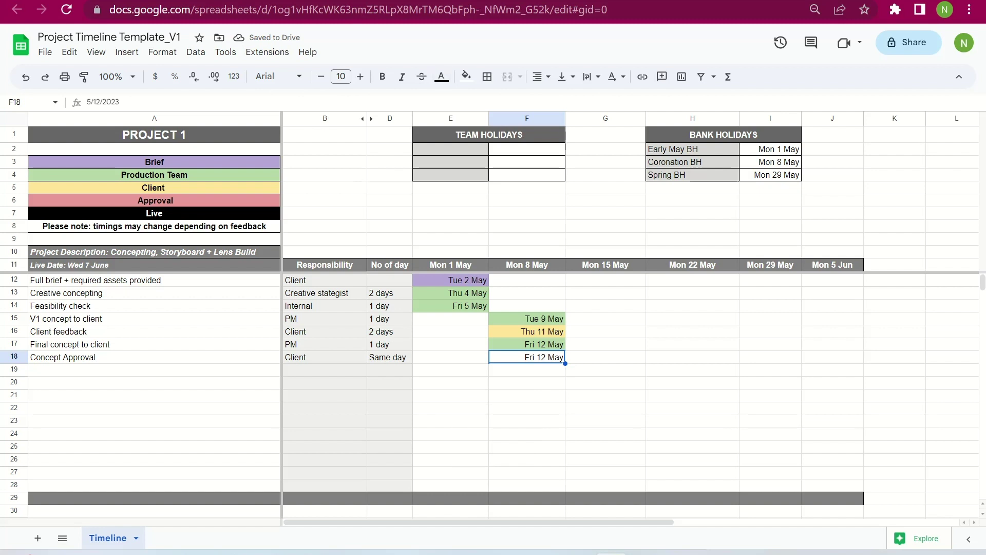
click(466, 76)
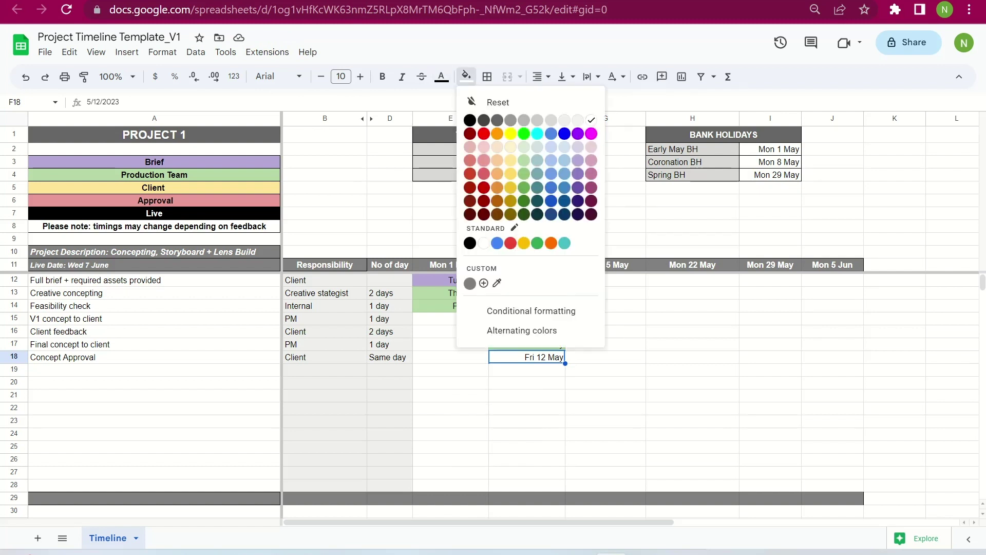
click(483, 160)
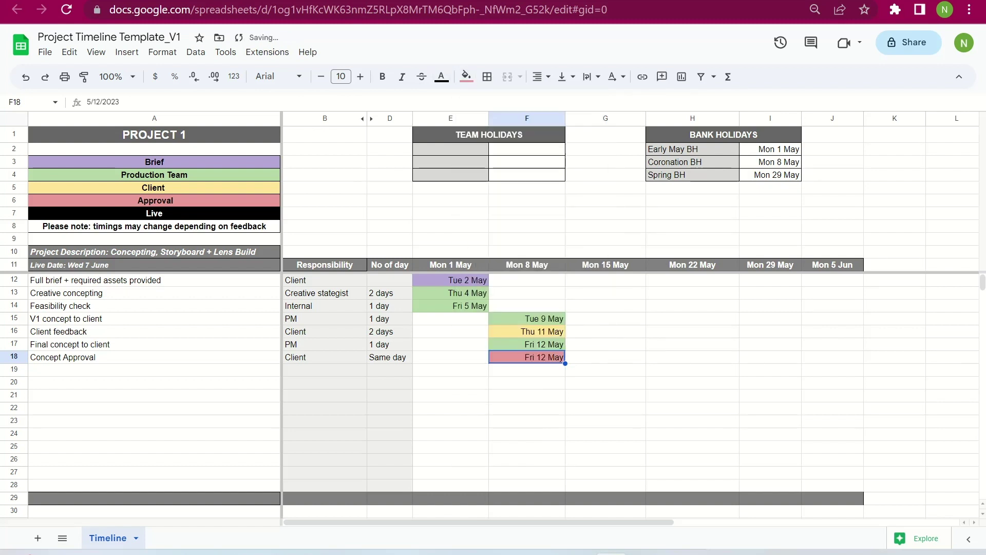
Step: Add the task "V1 storyboard to client" in A19, directly below the concept approval task
click(153, 369)
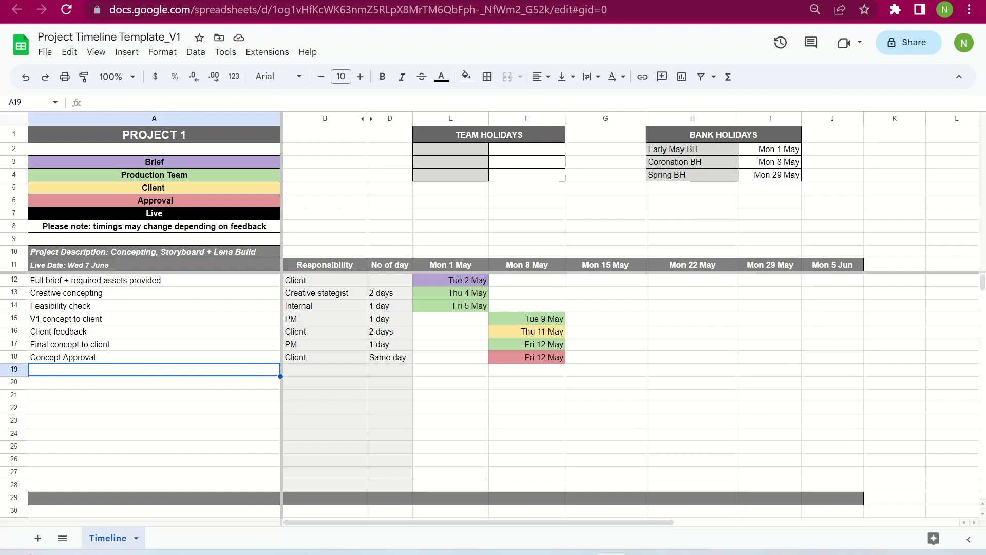
text(V1 storyboard to client)
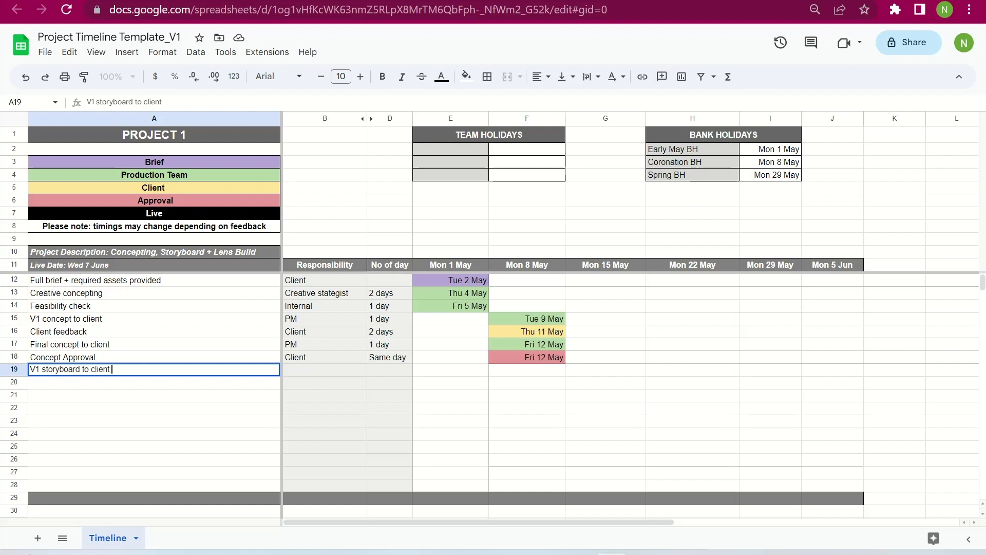
key(Tab)
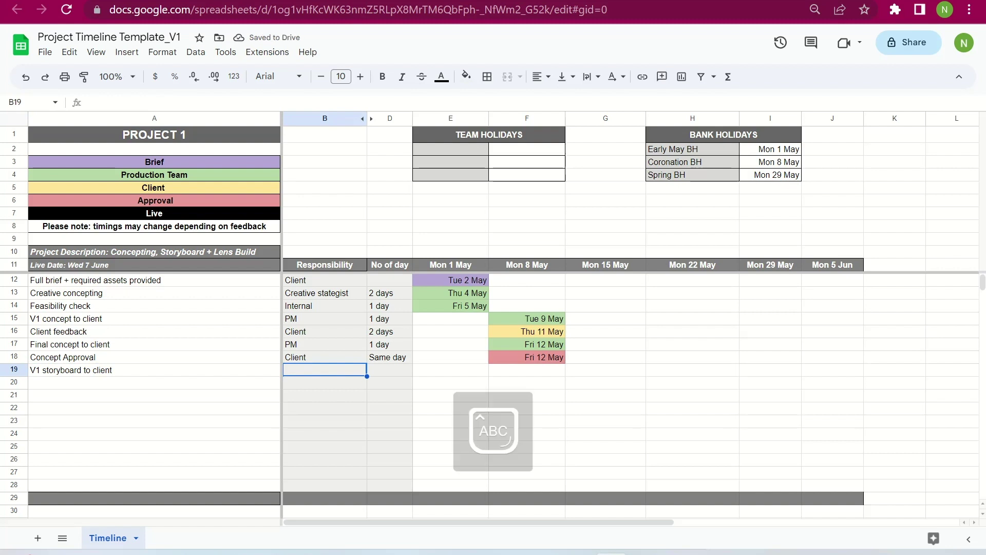
Step: Set the V1 storyboard's responsibility to "Designer" with the designer's first name in brackets, and its number of days to "2 days"
text(Designer)
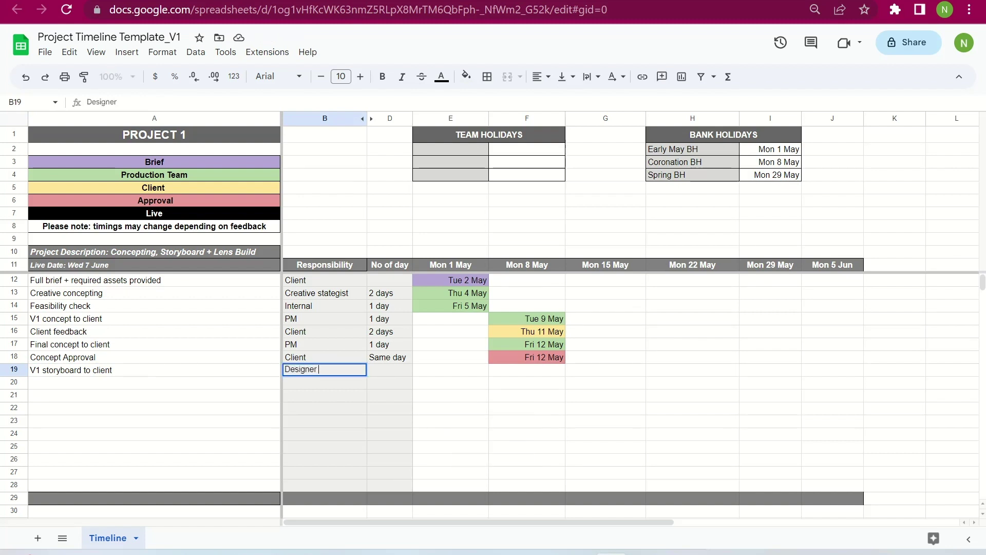
text((Ralph)
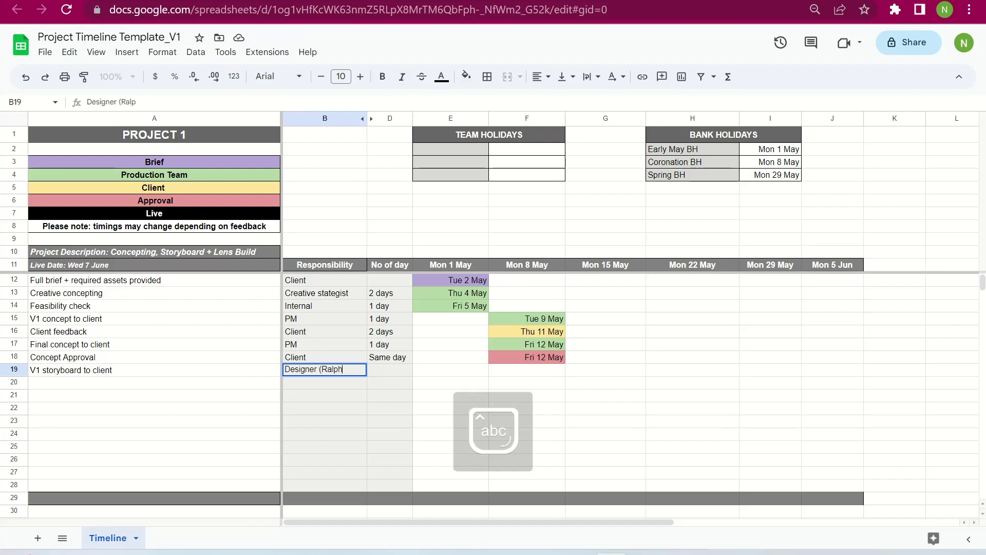
text())
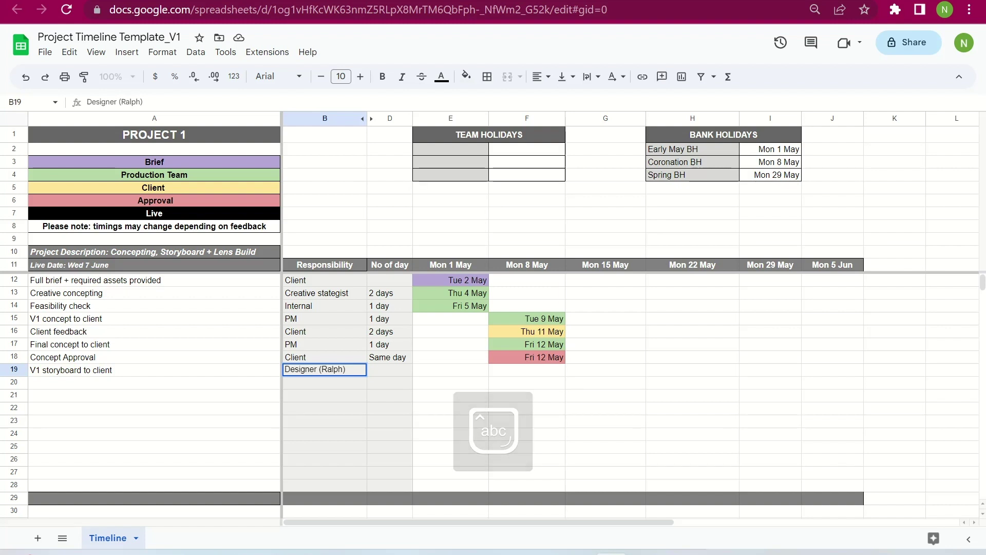
click(325, 407)
click(324, 370)
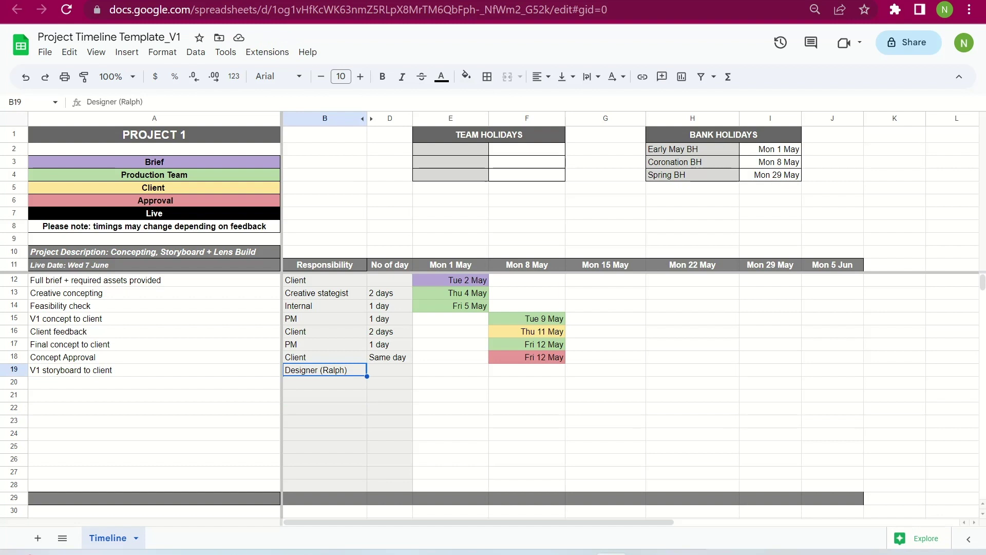
click(390, 370)
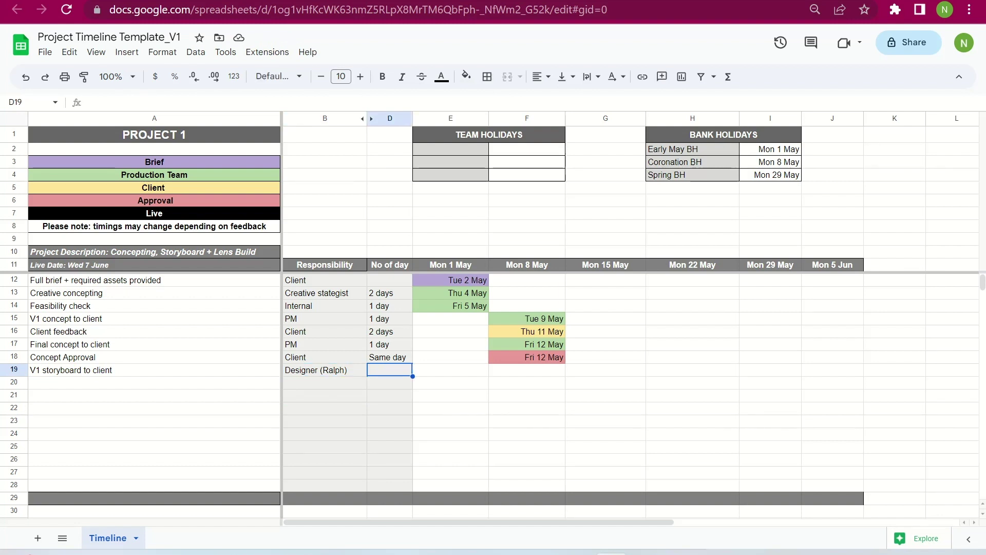
text(2 days)
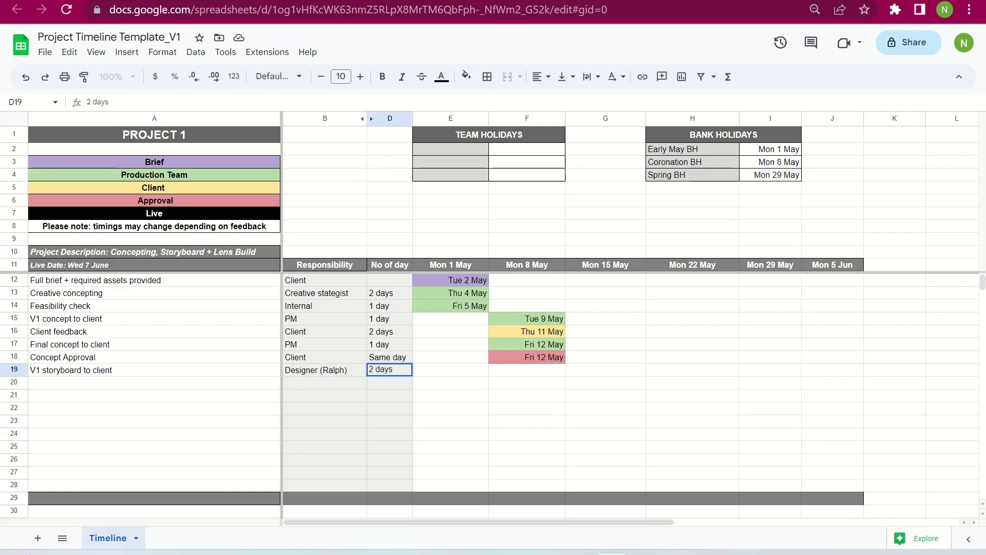
key(Tab)
key(Tab)
key(Tab)
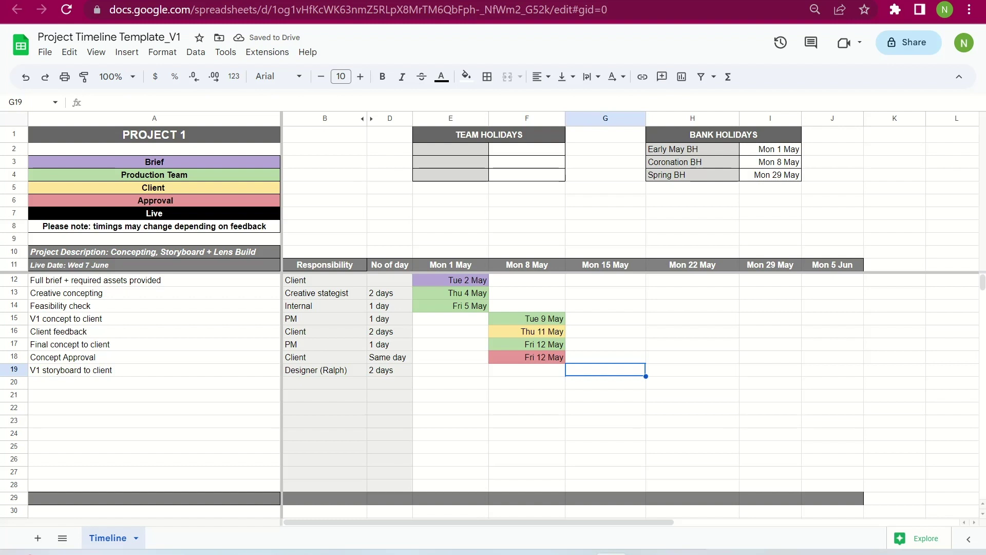
Step: Enter "Tue 16 May" for the V1 storyboard in the Mon 15 May week column and fill it with the Production Team light green
text(Tu)
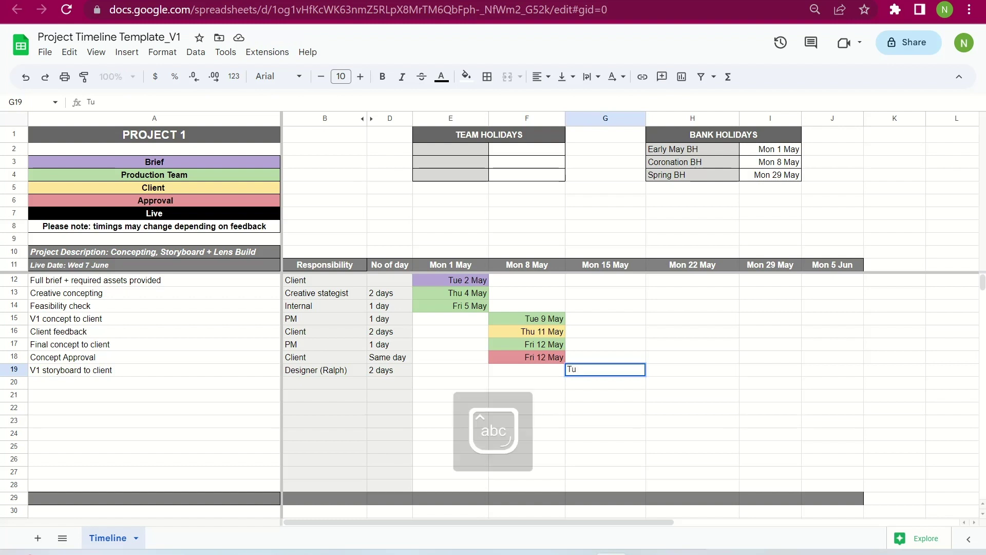
text(re 16 May)
click(527, 408)
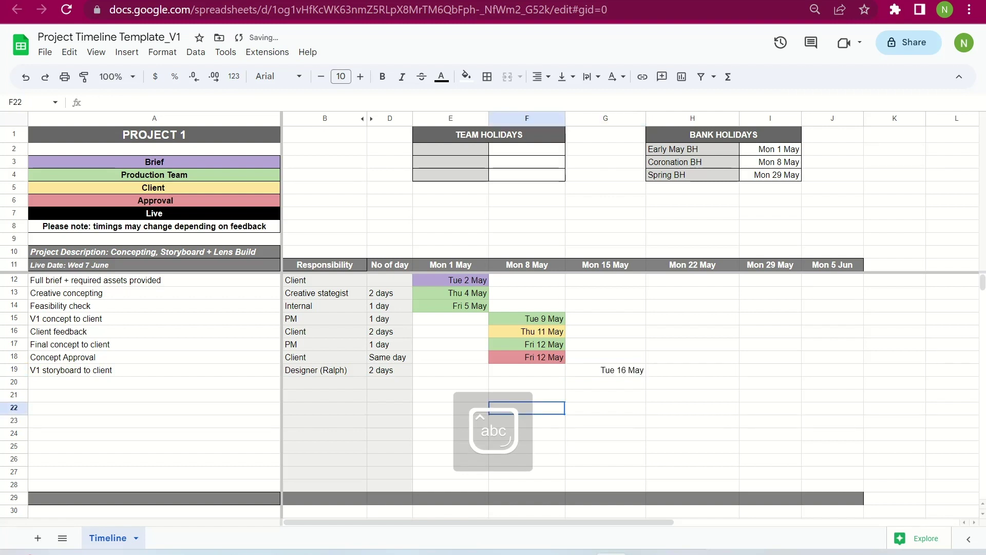
click(605, 370)
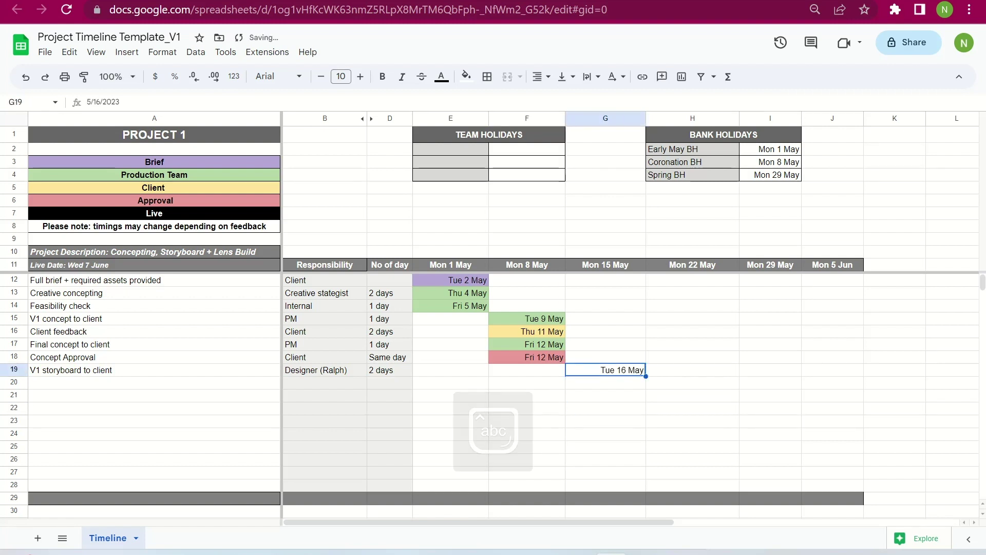
click(466, 76)
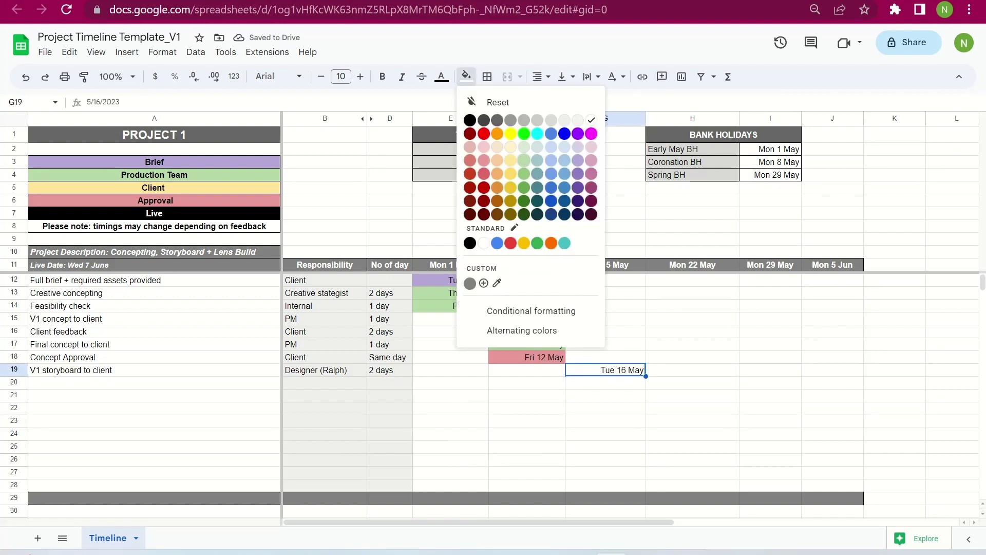
click(524, 174)
Step: Add the task "Internal Review / V1 to client" in A20, directly below the V1 storyboard task
click(154, 382)
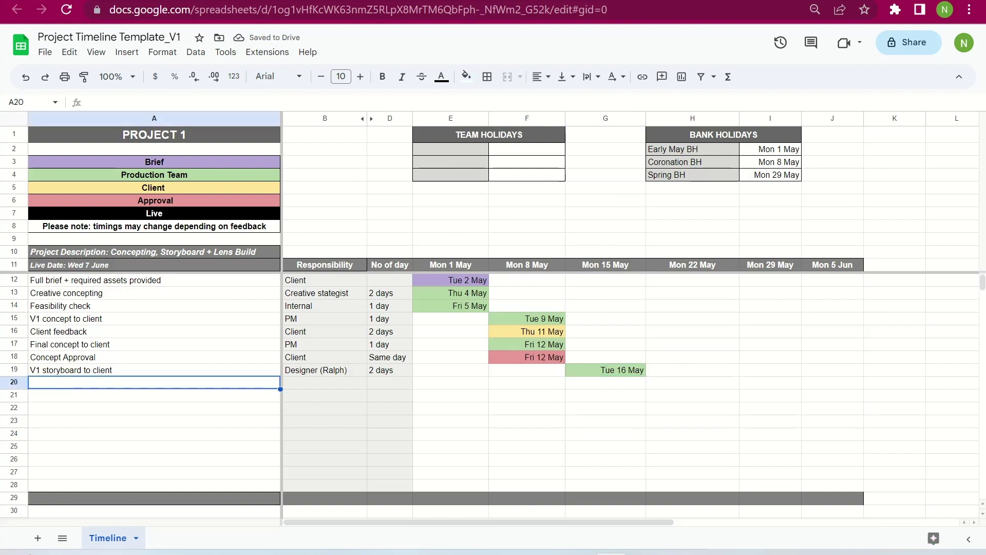
text(Interna)
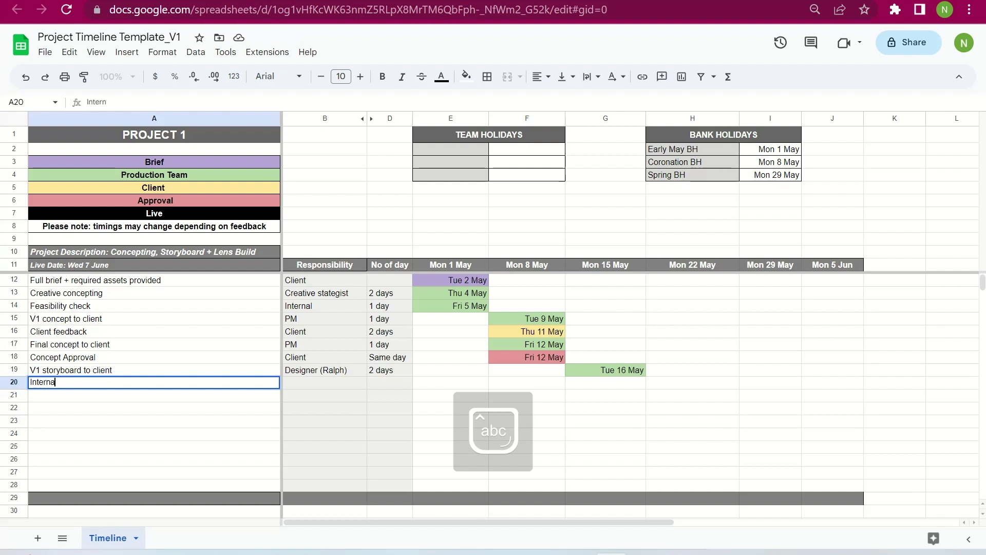
text(l Revi)
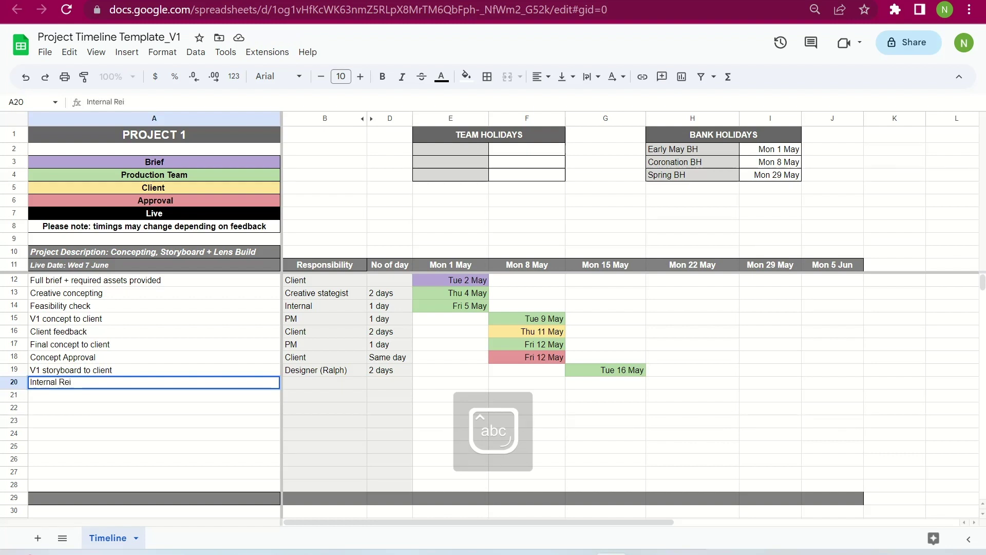
key(BackSpace)
text(view)
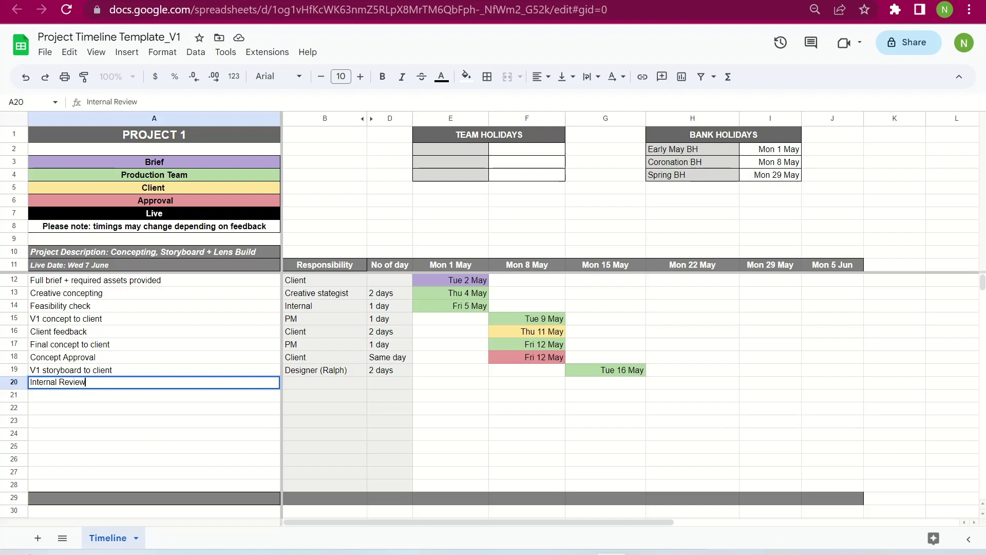
text(/ V1 t)
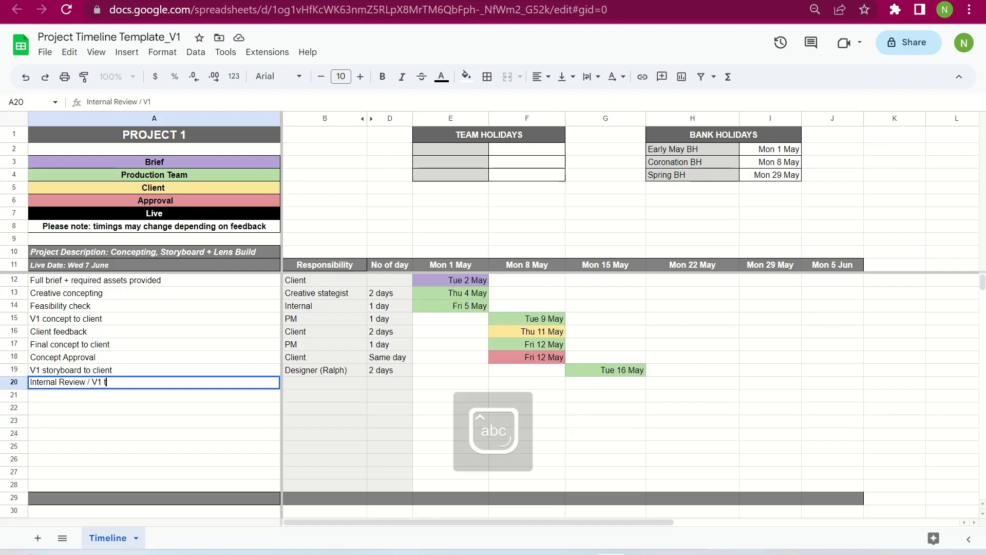
text(o cl)
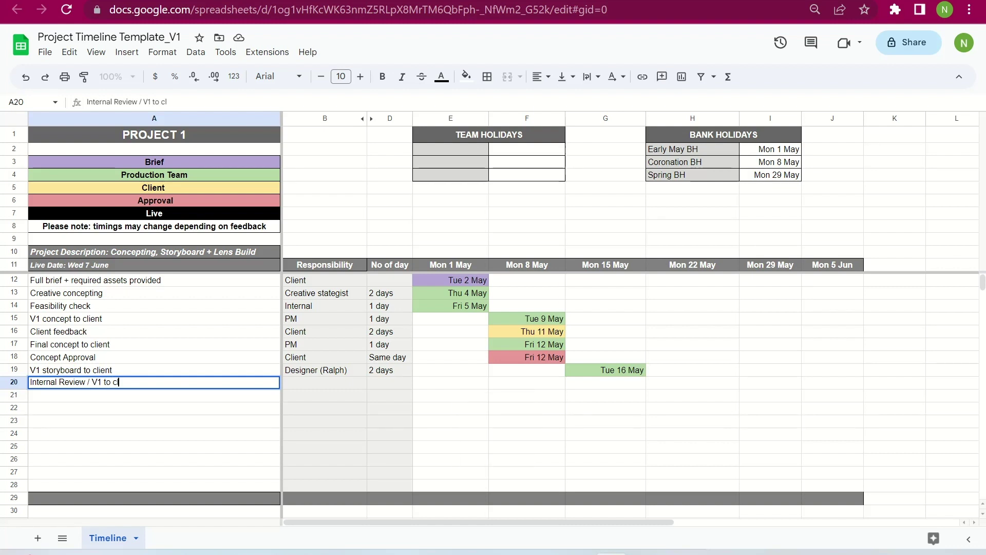
text(ient)
key(Tab)
Step: Set the internal review's responsibility to "PM" and its number of days to "1 day"
text(PM)
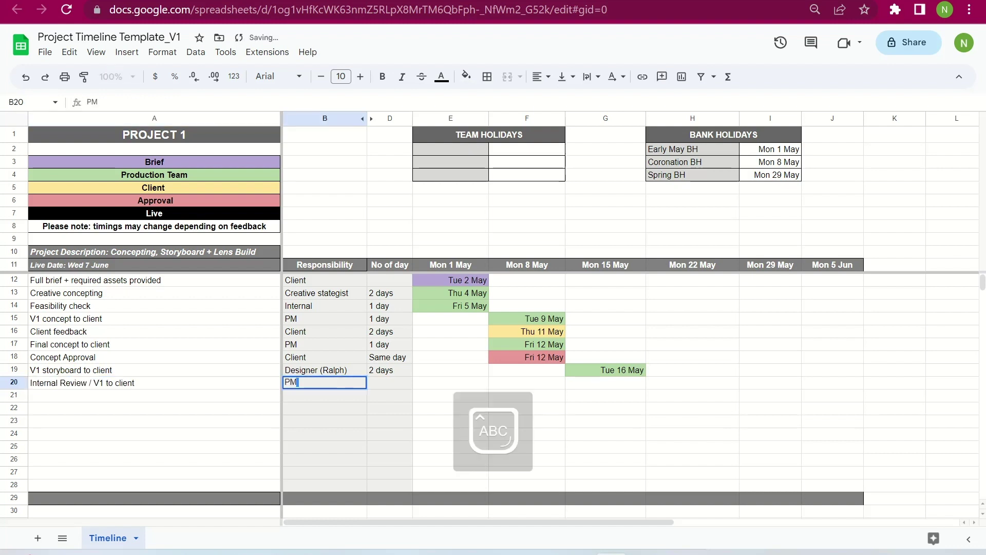
key(Tab)
text(1 day)
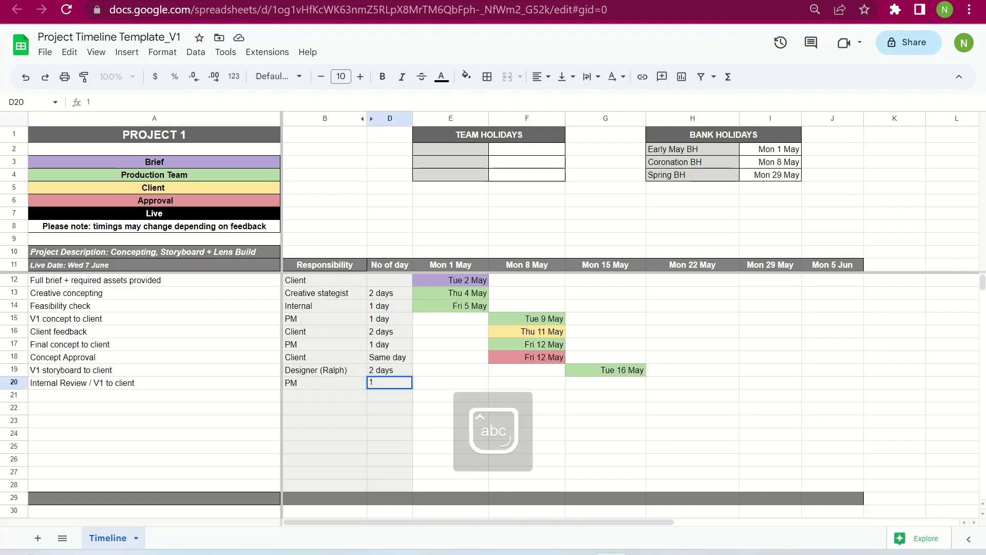
key(Tab)
key(Tab)
key(Tab)
key(Tab)
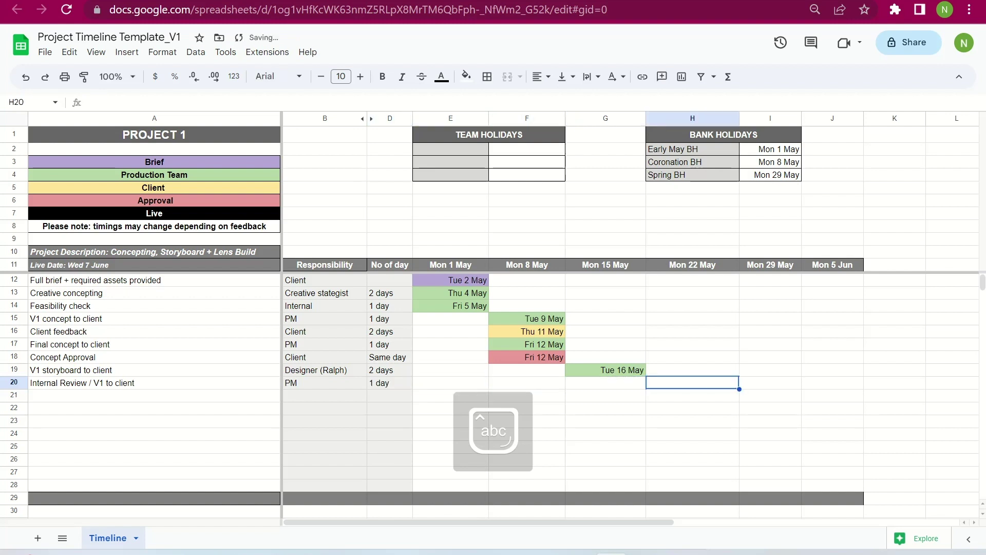
Step: Enter "Wed 17 May" for the internal review in the Mon 15 May week column and fill it with the Production Team light green
key(shift+Tab)
text(We)
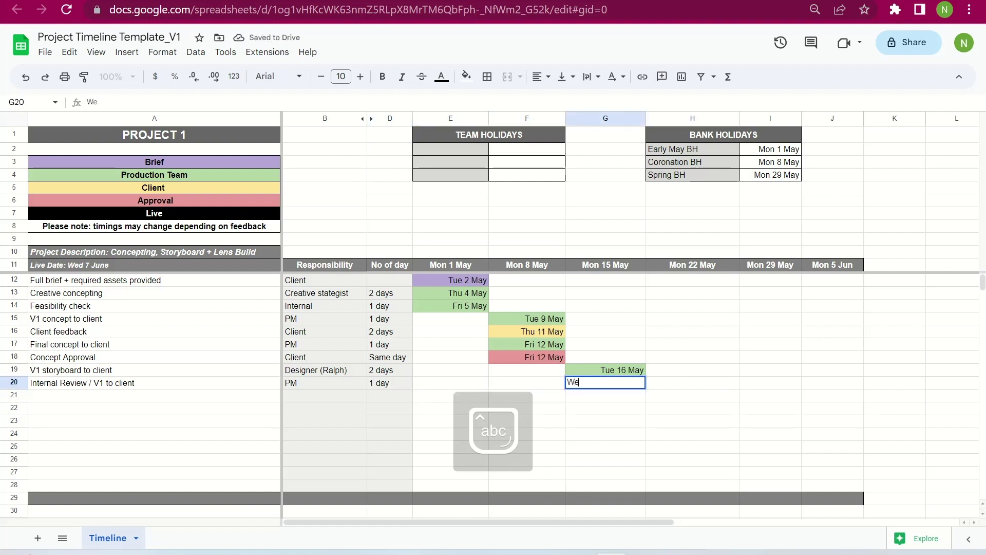
text(d 17 May)
click(605, 433)
click(605, 382)
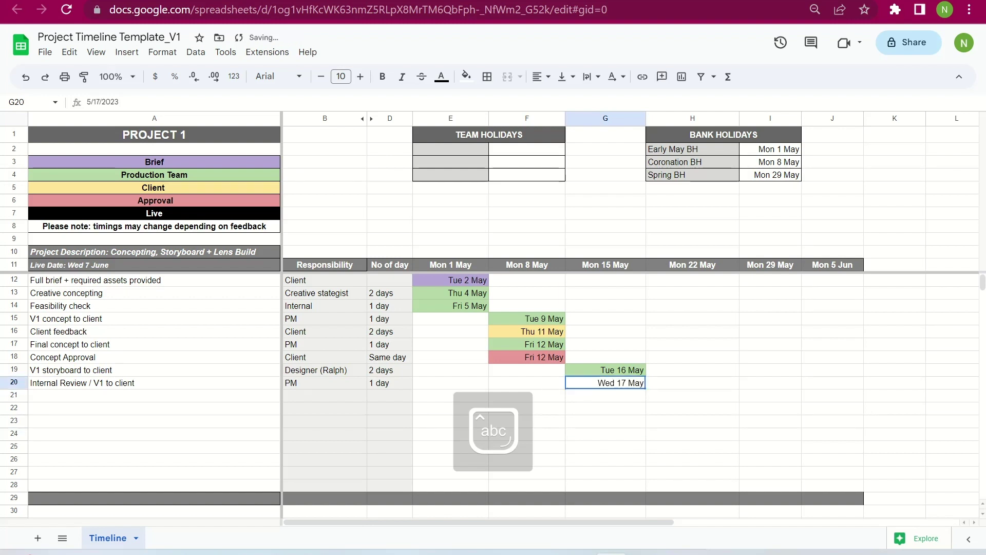
click(467, 76)
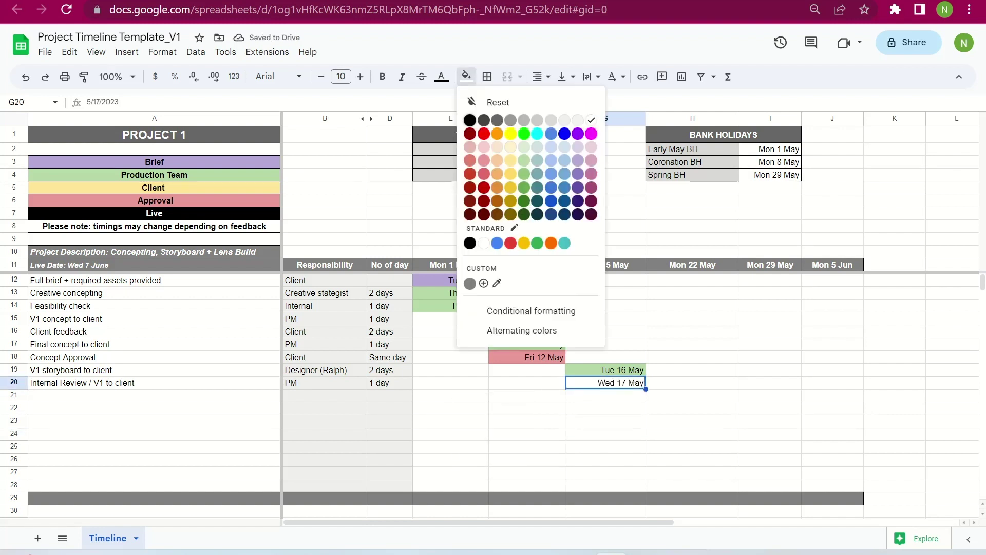
click(524, 160)
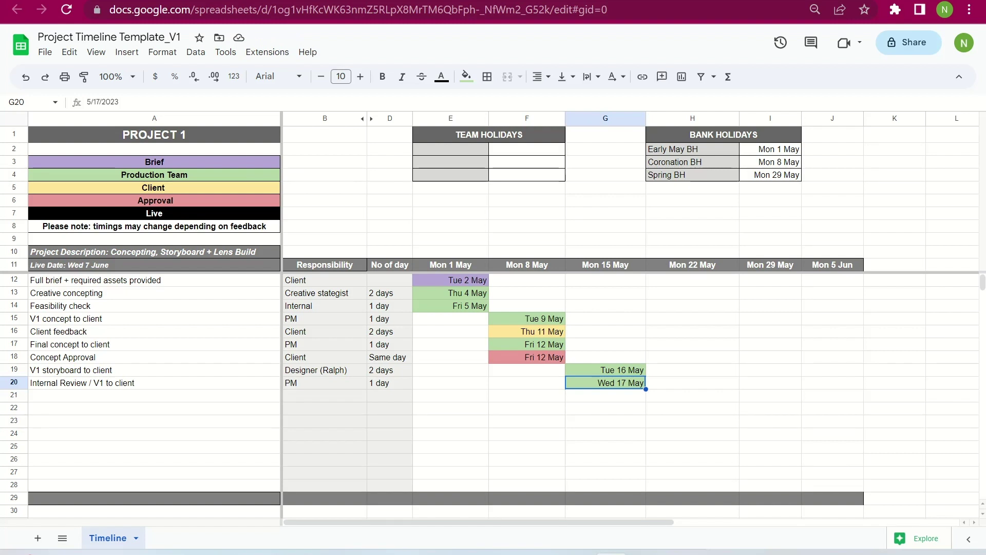
Step: Add the task "Client feedback" in A21, directly below the internal review task
click(153, 395)
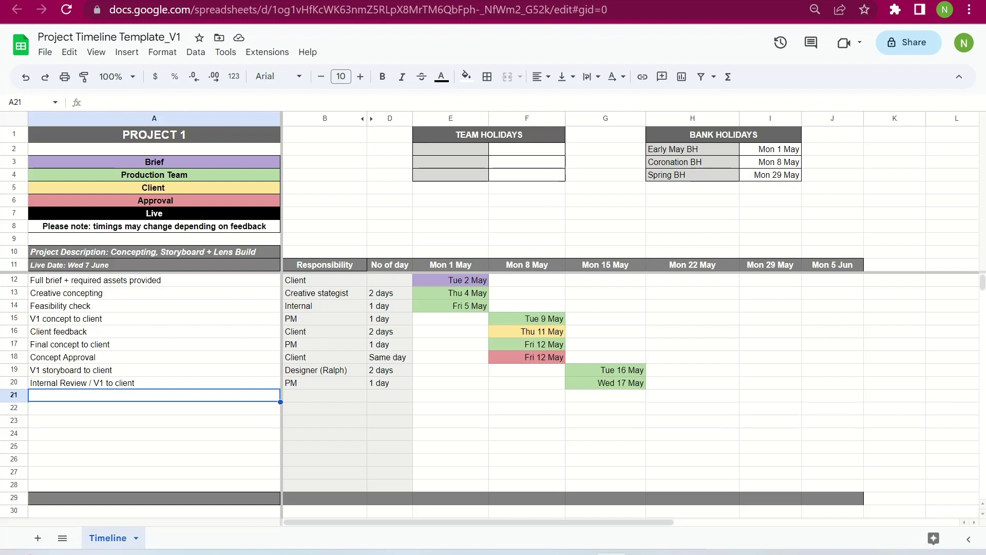
key(Caps_Lock)
text(C)
key(Caps_Lock)
text(lien)
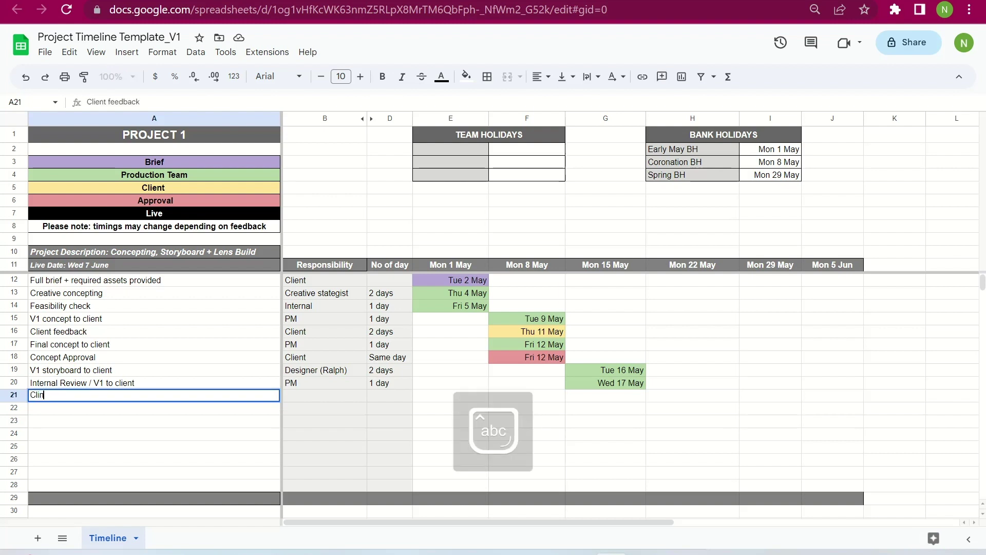
text(t feedb)
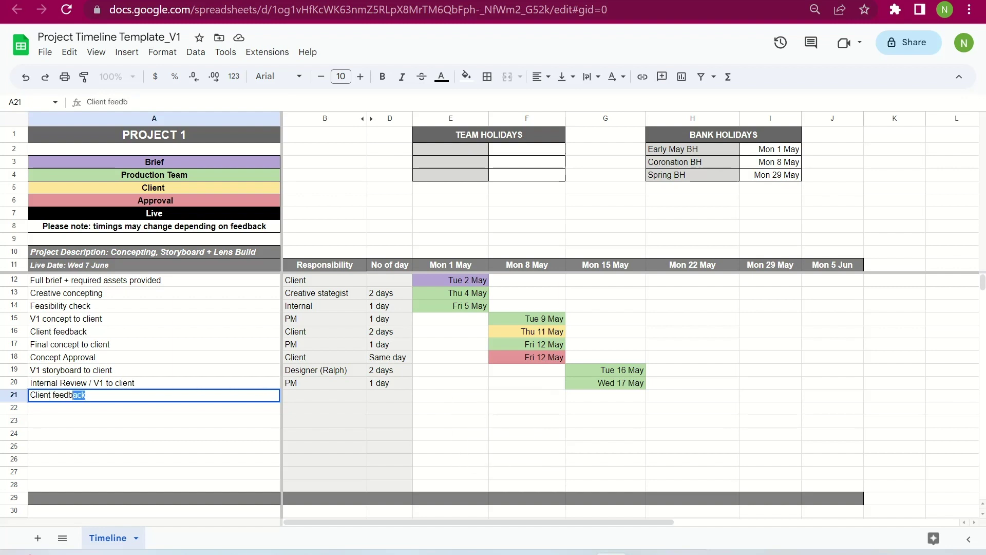
text(ack)
key(Tab)
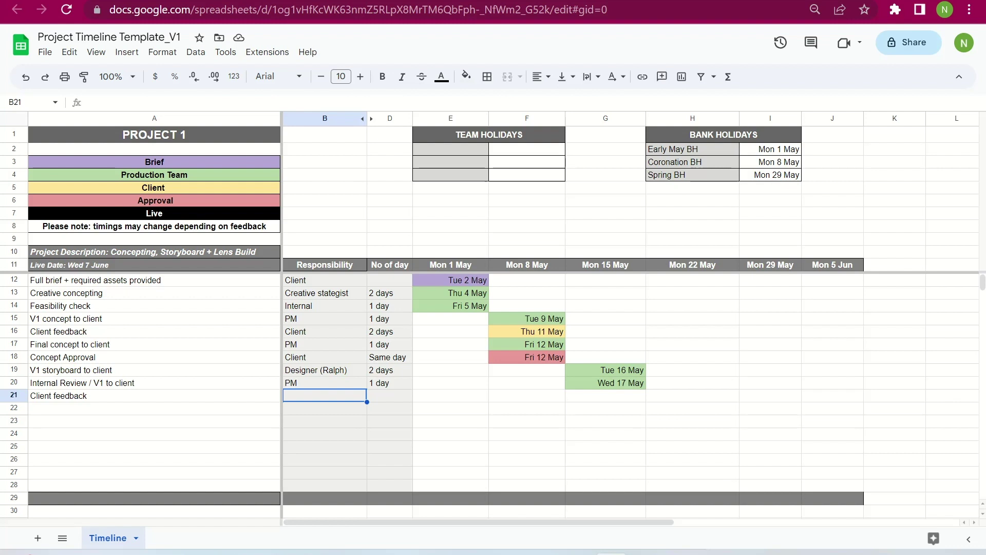
Step: Set the responsibility for the storyboard's client feedback to "Client" and its number of days to "2 days"
text(Clien)
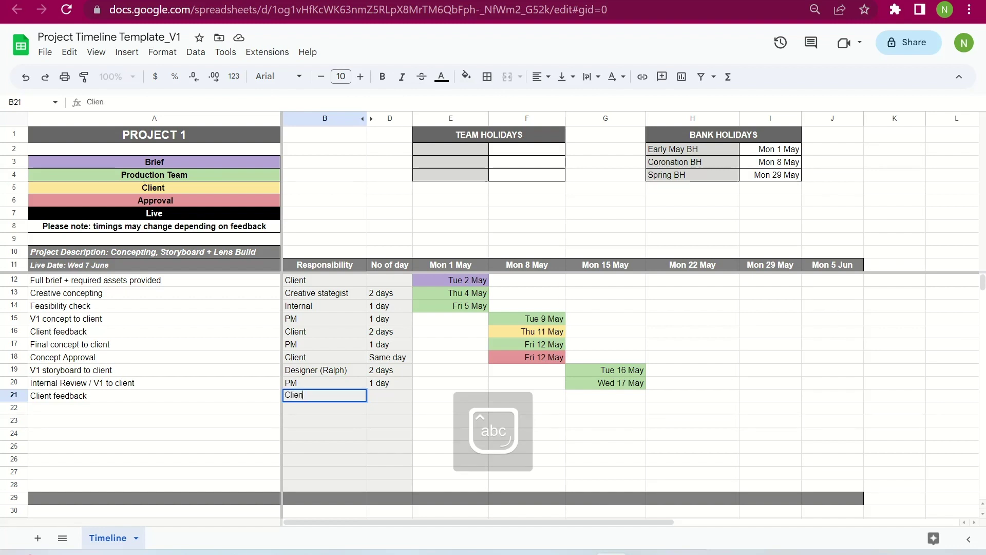
text(t)
key(Tab)
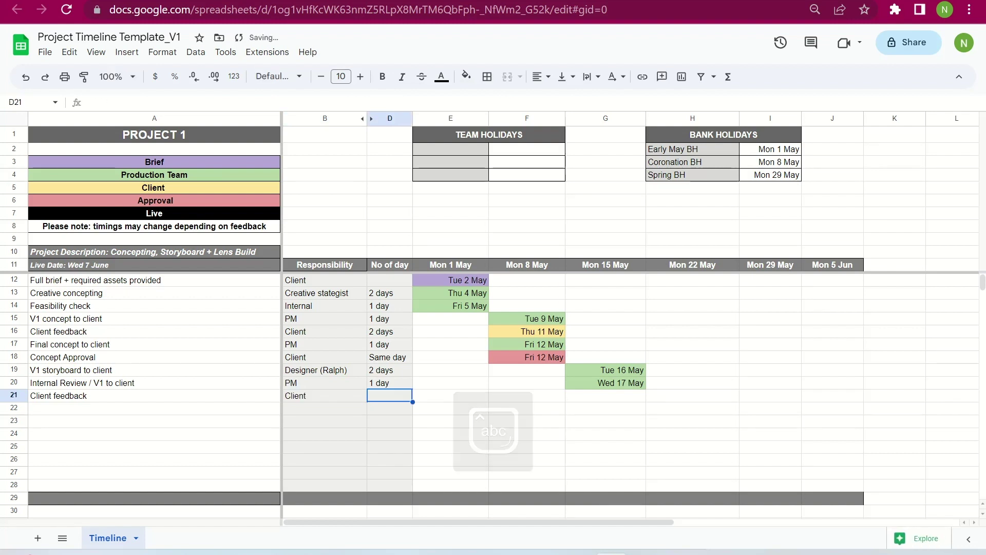
text(2 days)
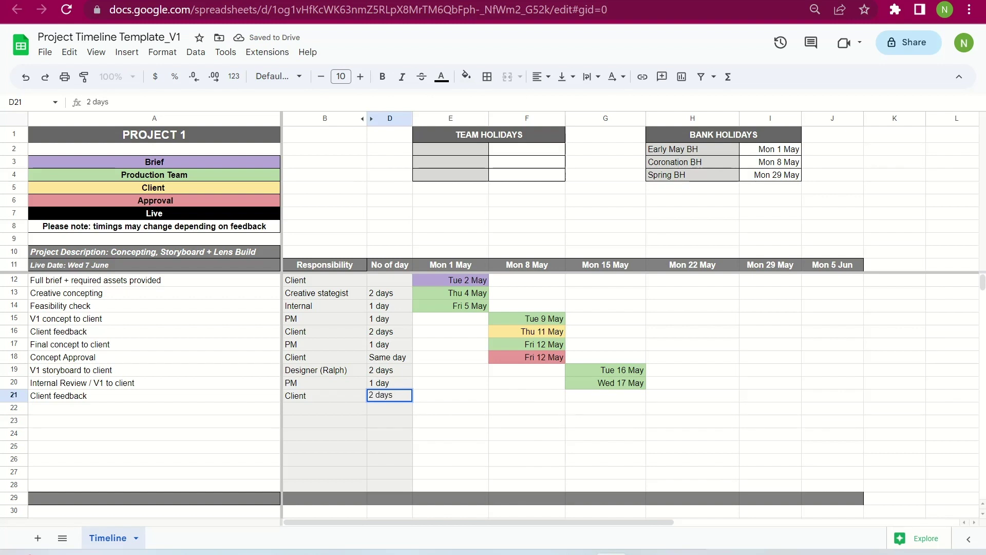
key(Tab)
key(Tab)
key(Tab)
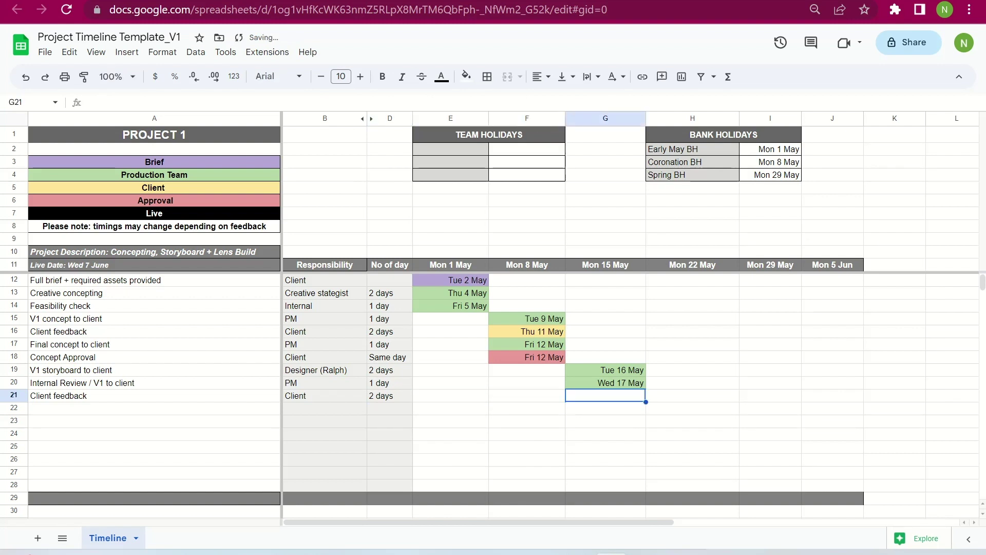
Step: Enter "Fri 19 May" for the storyboard's client feedback in the Mon 15 May week column
text(Fri)
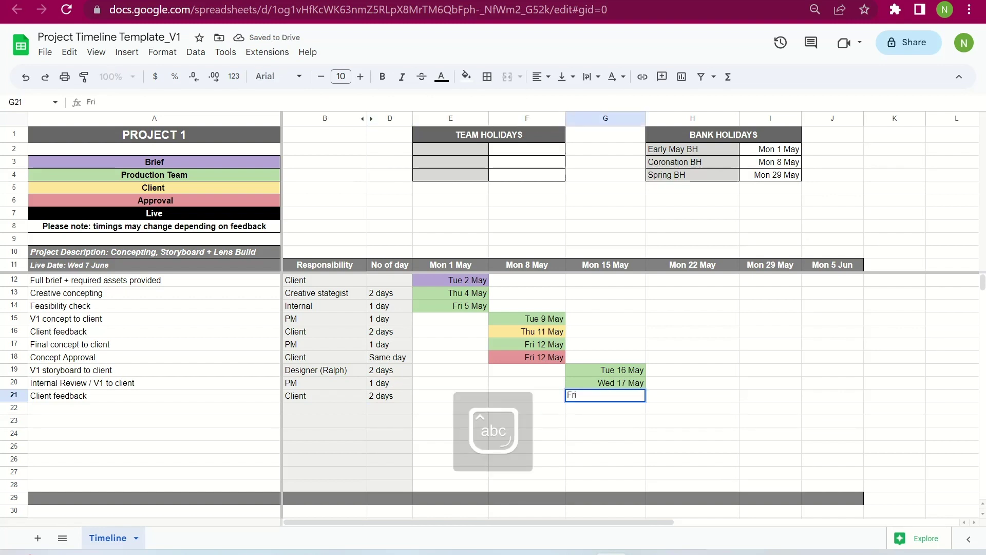
text( 19 May)
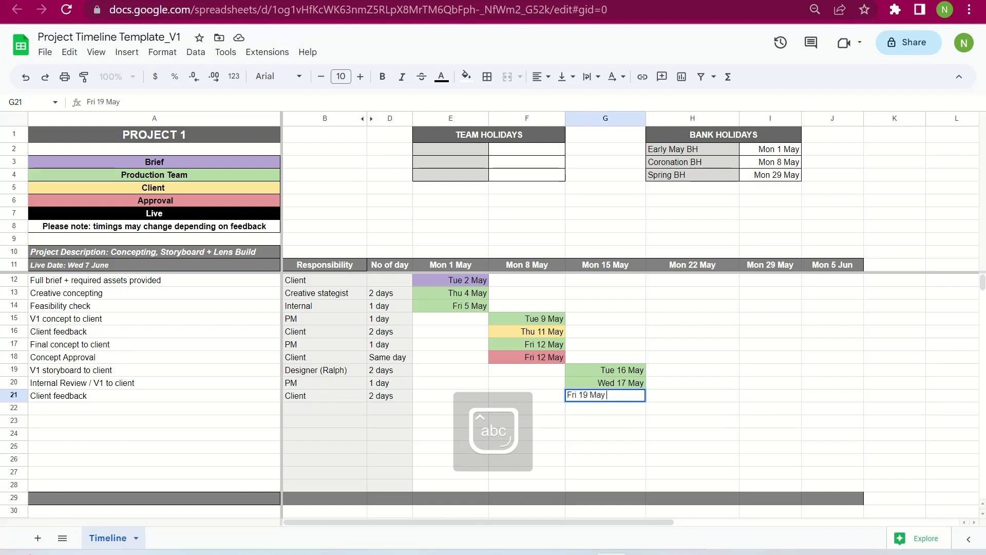
click(605, 433)
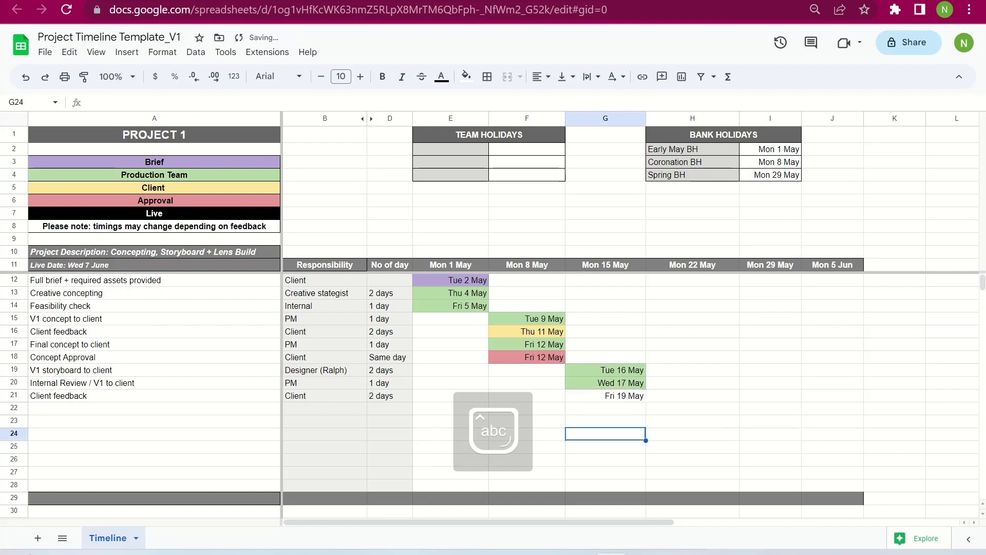
Step: Fill the storyboard client feedback date Fri 19 May with the Client light yellow
click(605, 395)
click(466, 76)
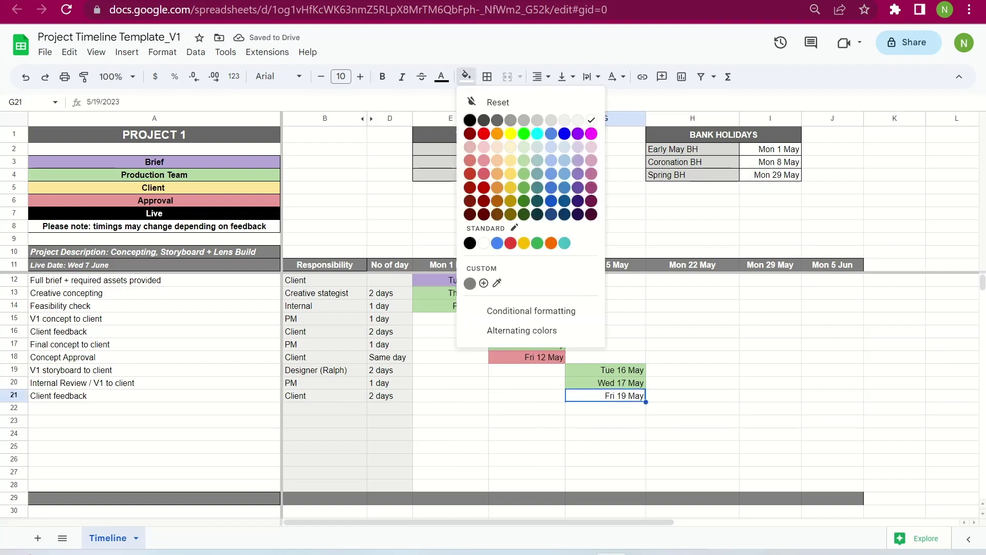
click(510, 161)
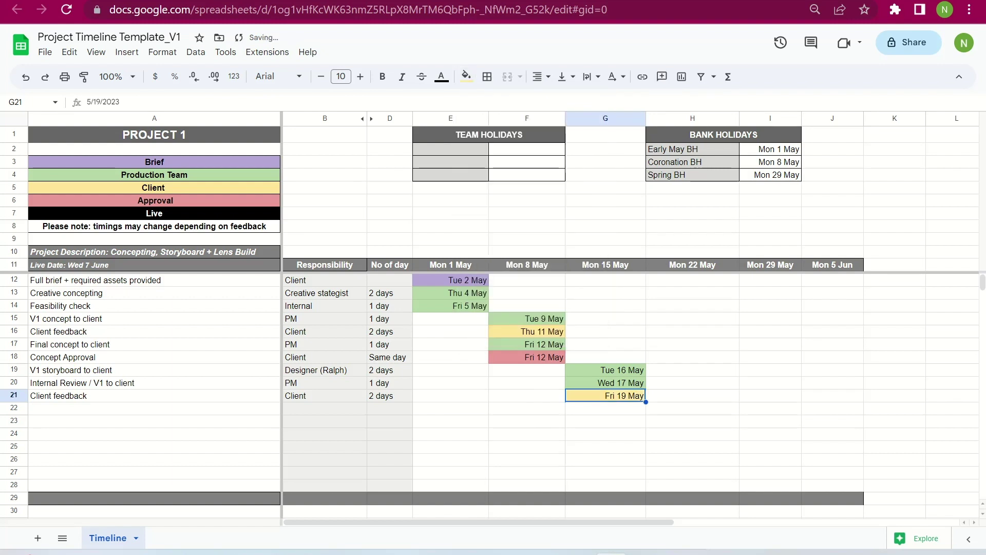
Step: Add the task "V2 storyboard to client" in A22, directly below the storyboard's client feedback
click(154, 407)
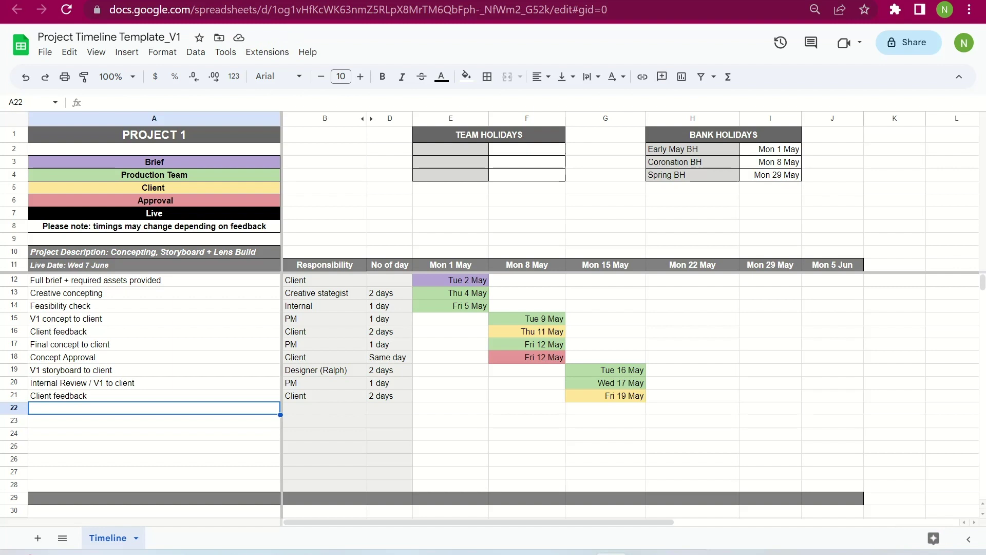
text(V2)
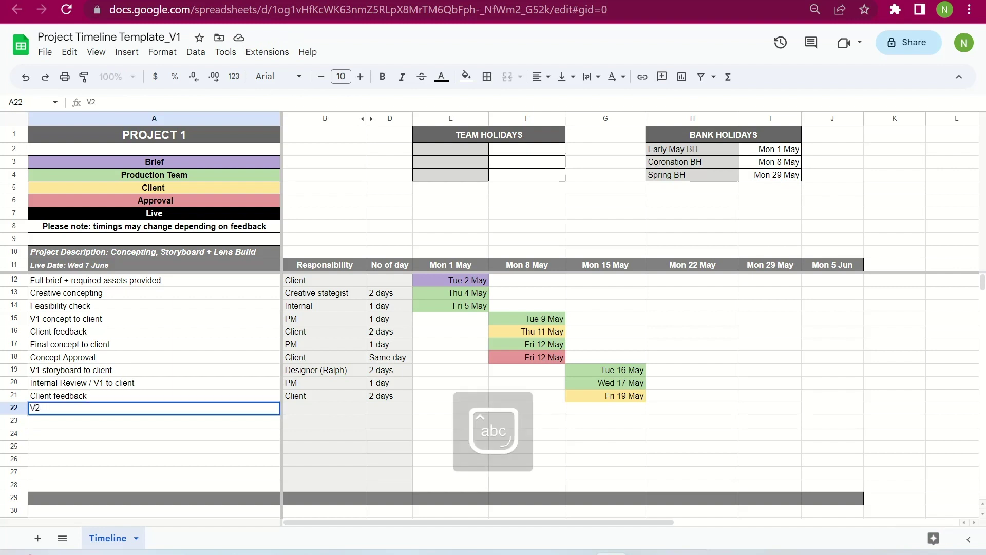
text( sto)
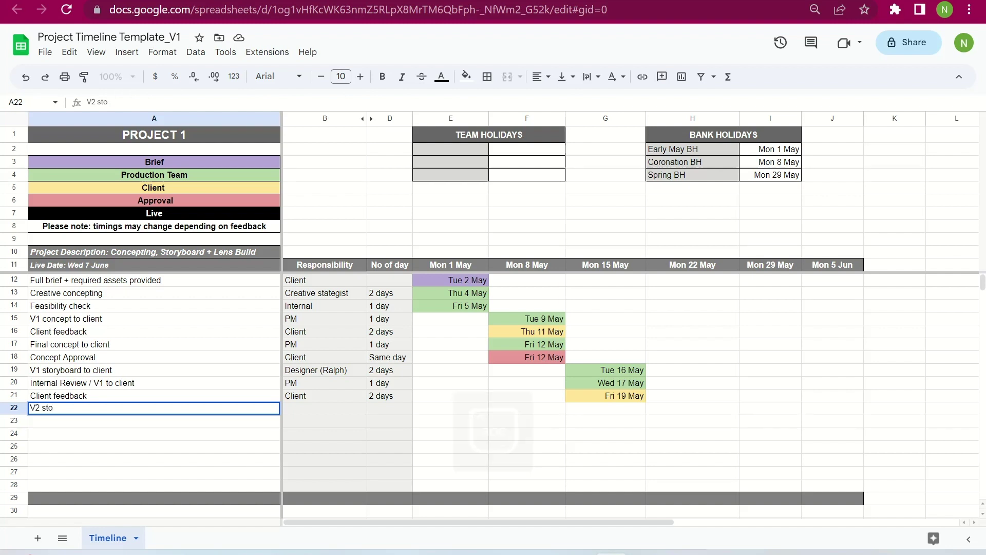
text(rybaord)
key(BackSpace)
key(BackSpace)
key(BackSpace)
key(BackSpace)
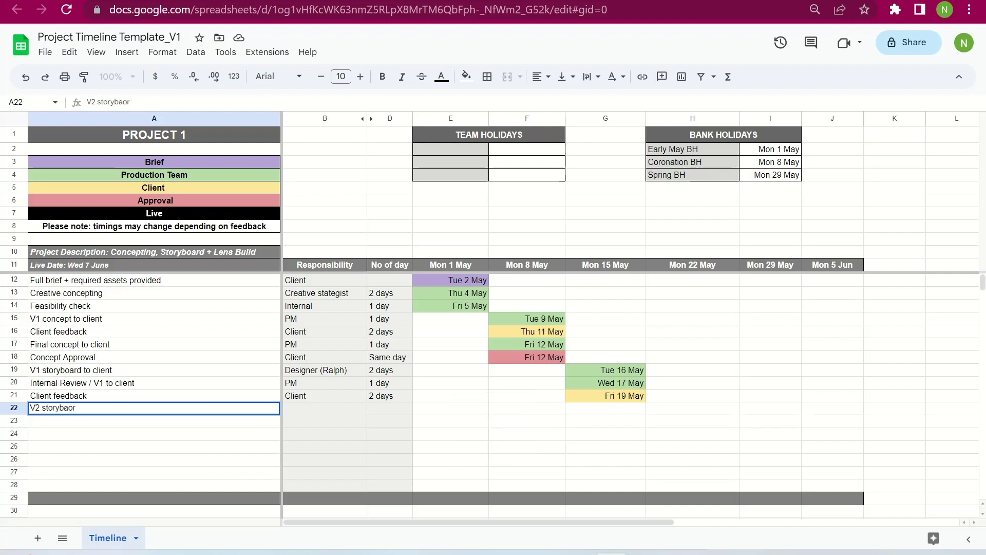
text(oard to client)
key(Tab)
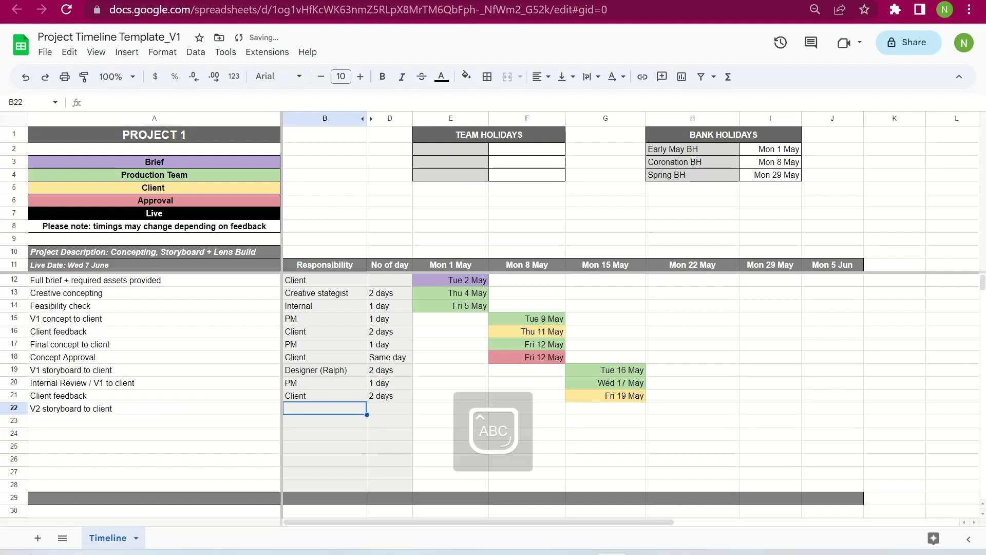
Step: Assign the V2 storyboard to the same designer as the V1 storyboard and set its number of days to "2 days"
text(Design)
key(Return)
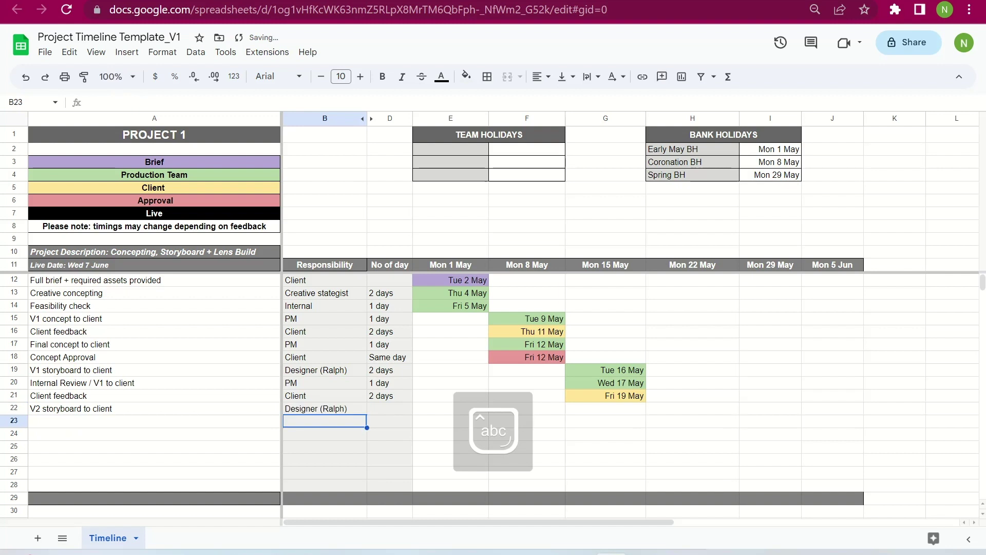
key(Up)
key(Right)
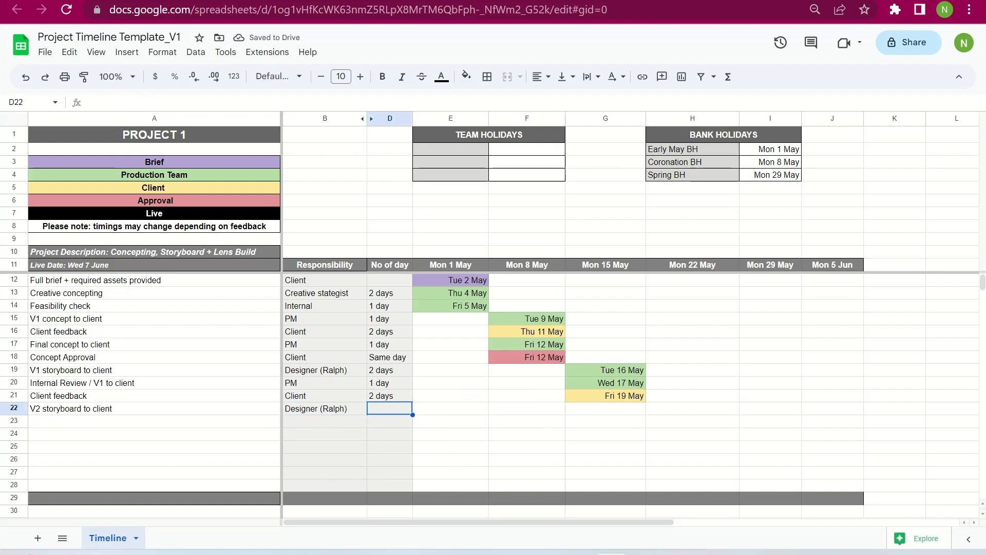
text(2 days)
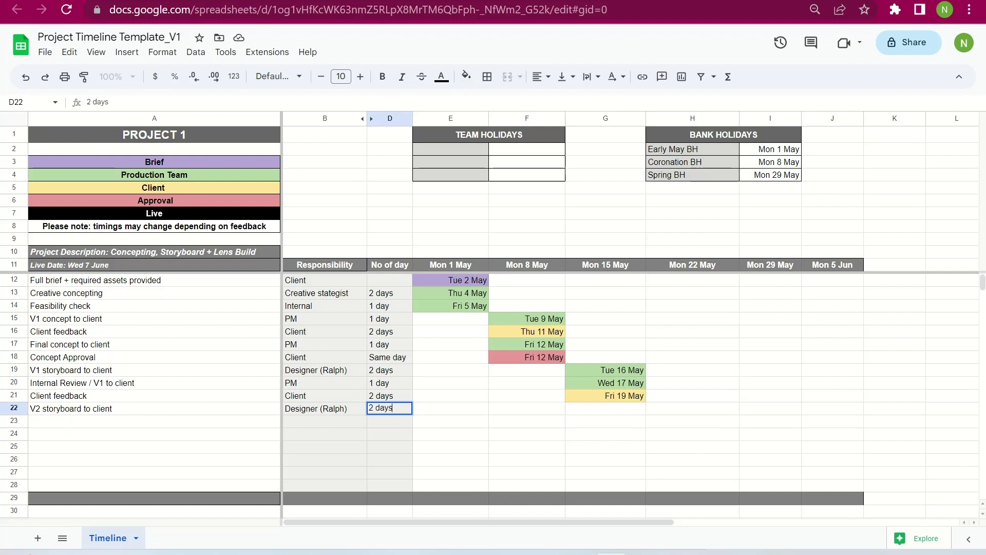
key(Tab)
Step: Enter "Tue 23 May" for the V2 storyboard in the Mon 22 May week column
key(Right)
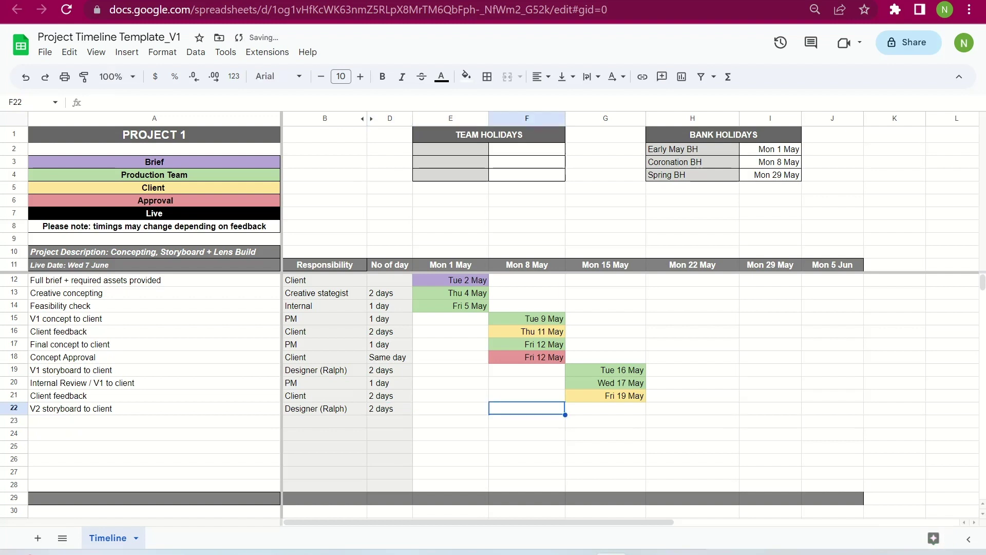
key(Left)
key(Left)
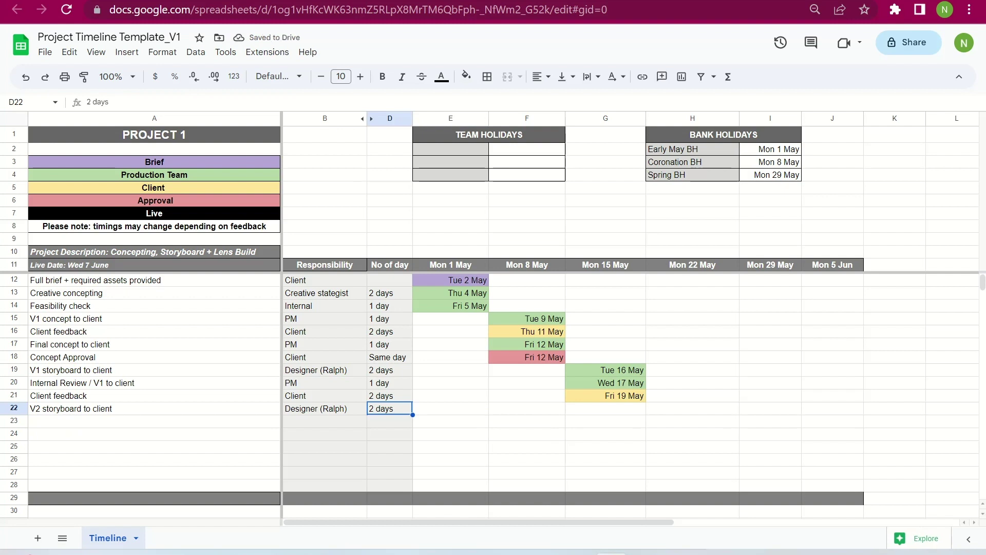
key(Right)
key(Right)
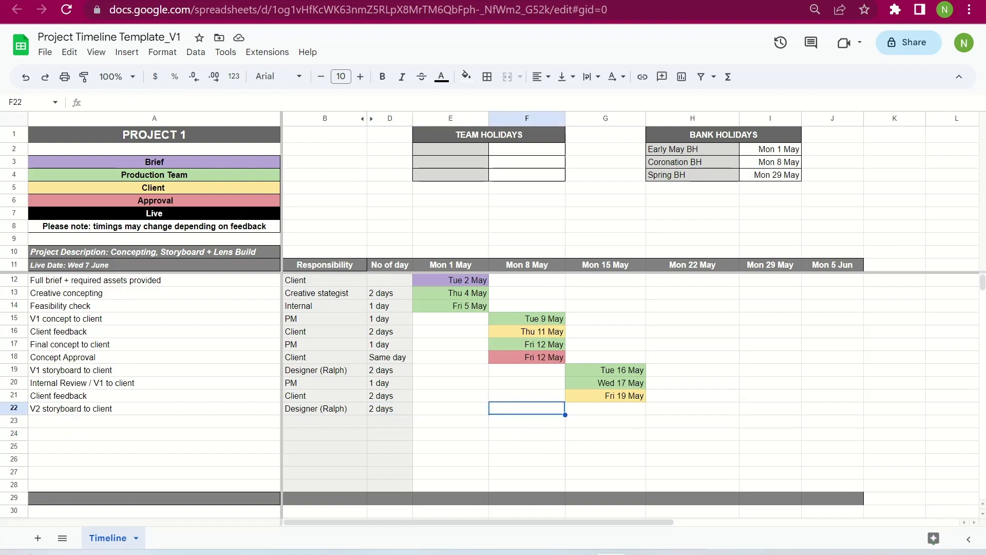
key(Right)
key(Right)
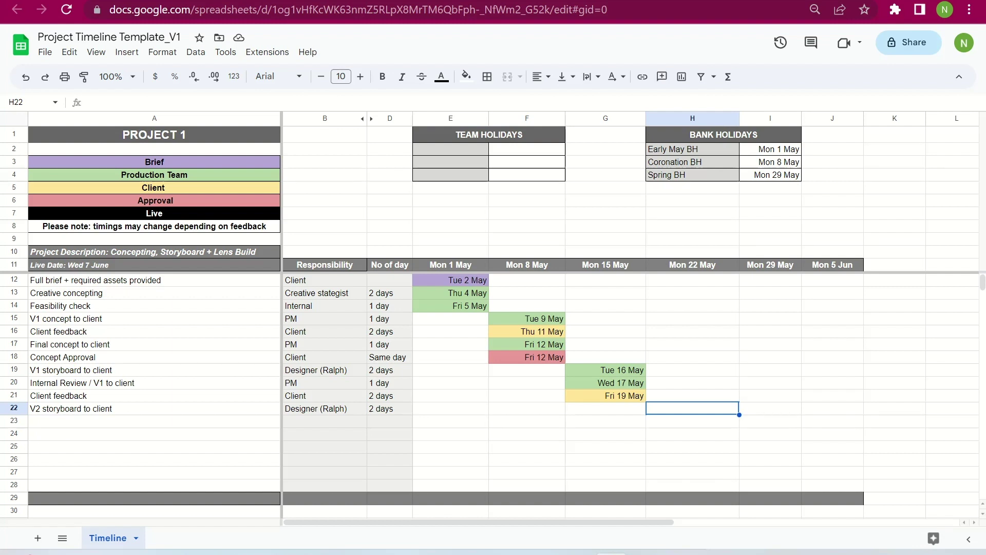
text(T)
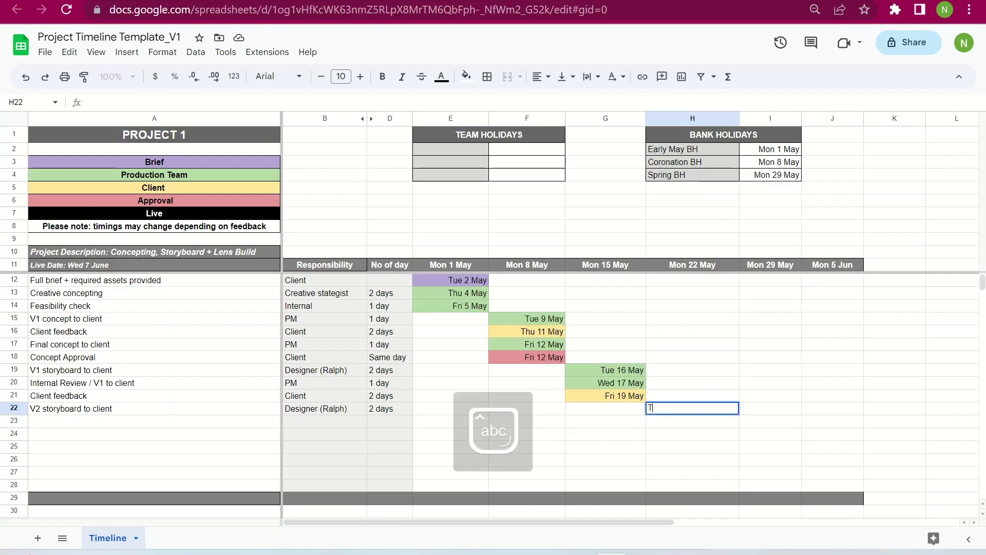
text(ue 23 May)
click(692, 460)
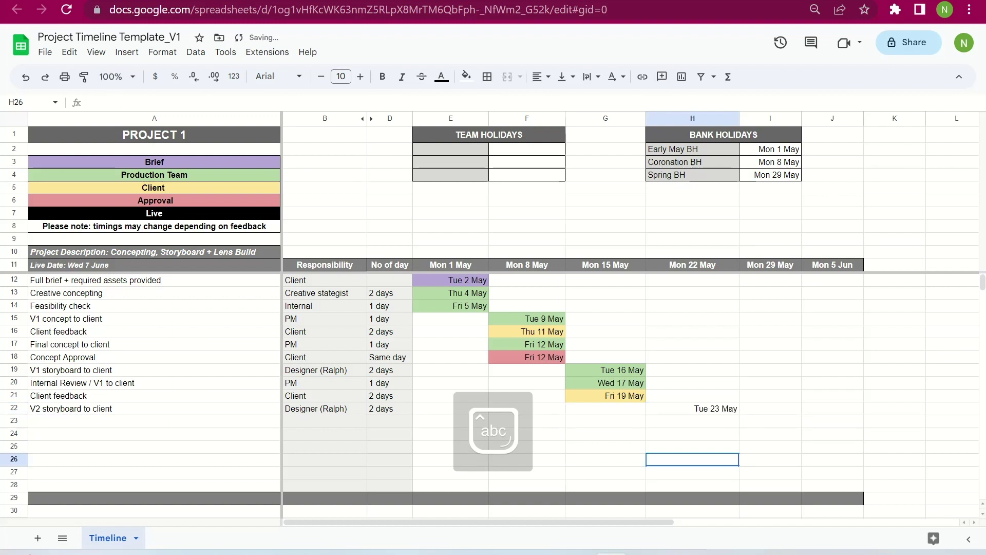
Step: Fill the V2 storyboard date in H22 with the Production Team light green
click(691, 408)
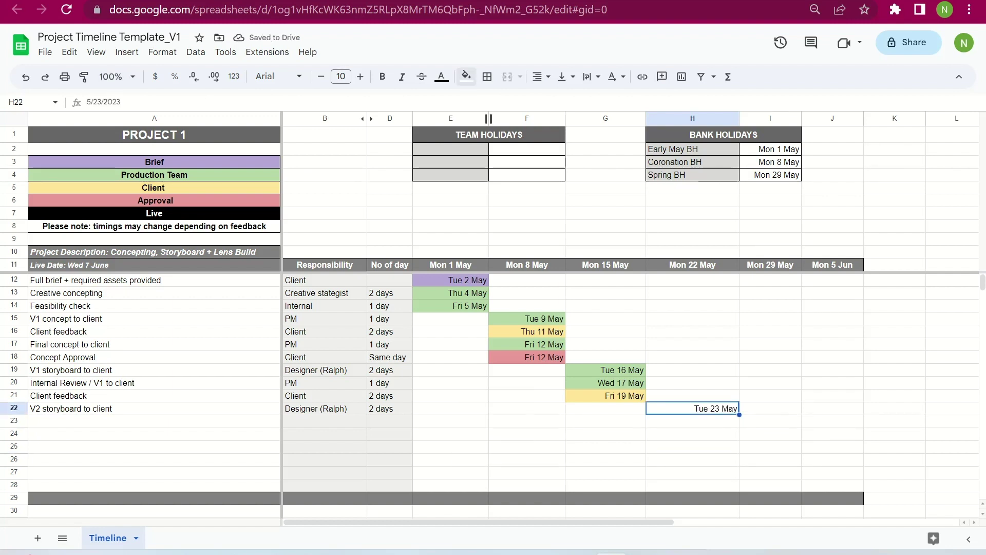
click(466, 76)
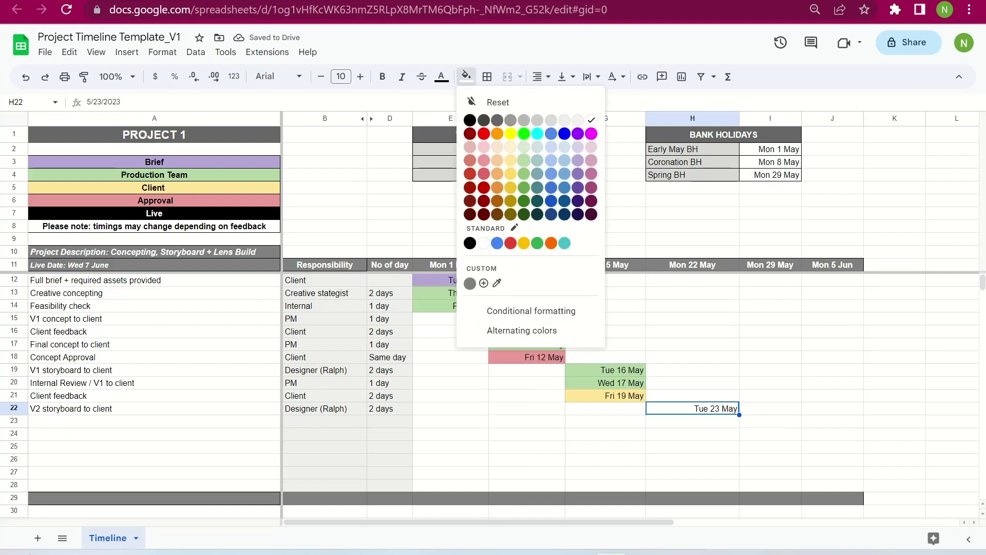
click(524, 160)
Step: Add the task "Storyboard Approved" in A23, directly below the V2 storyboard task
click(154, 408)
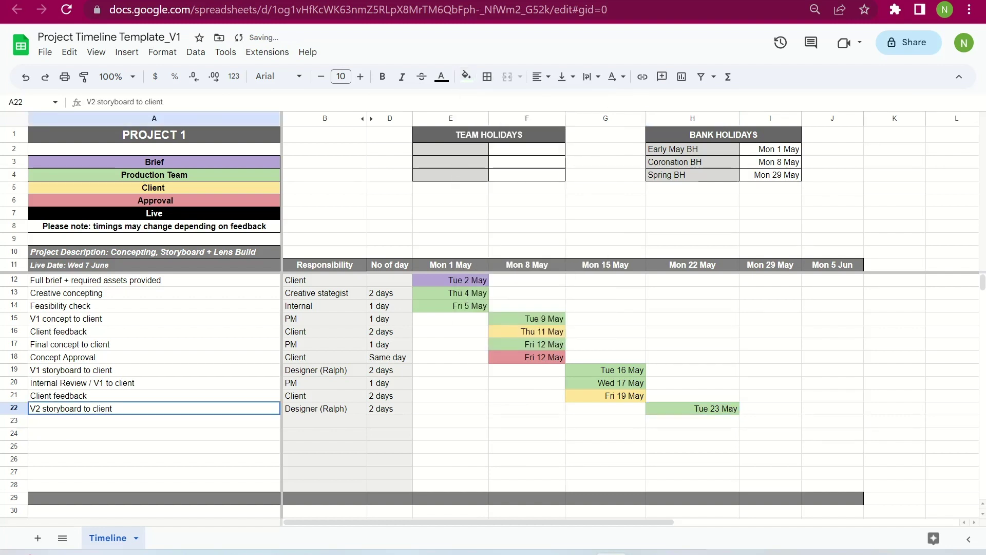
click(154, 421)
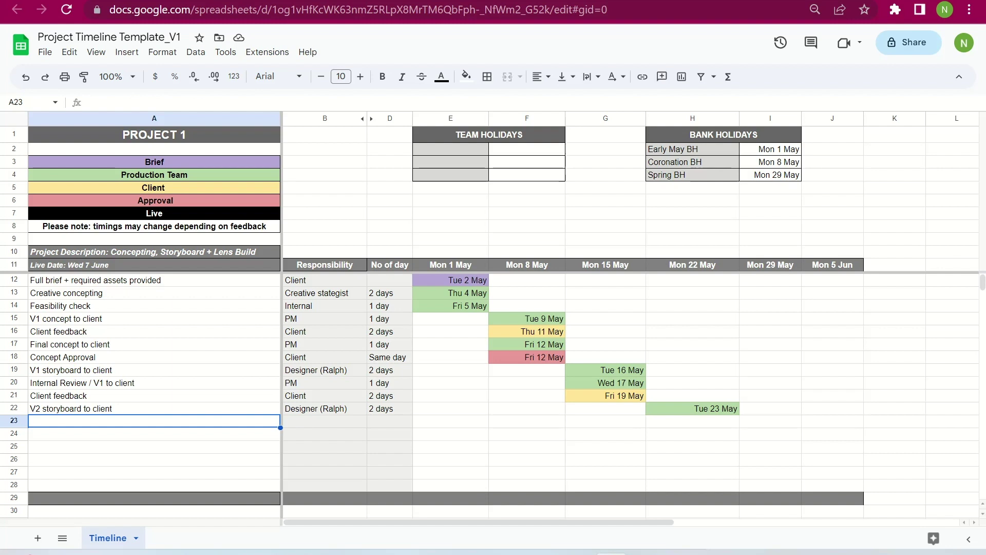
key(Caps_Lock)
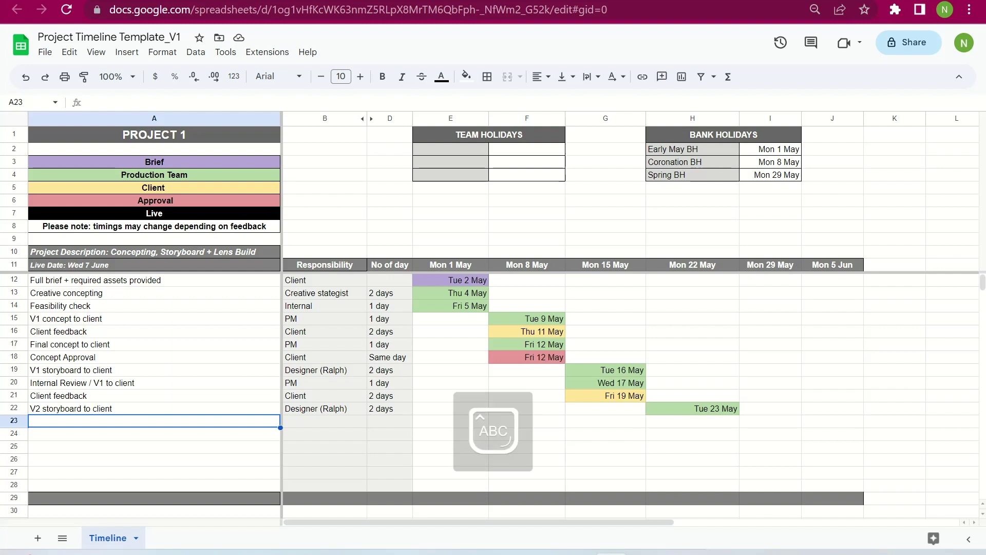
text(Sto)
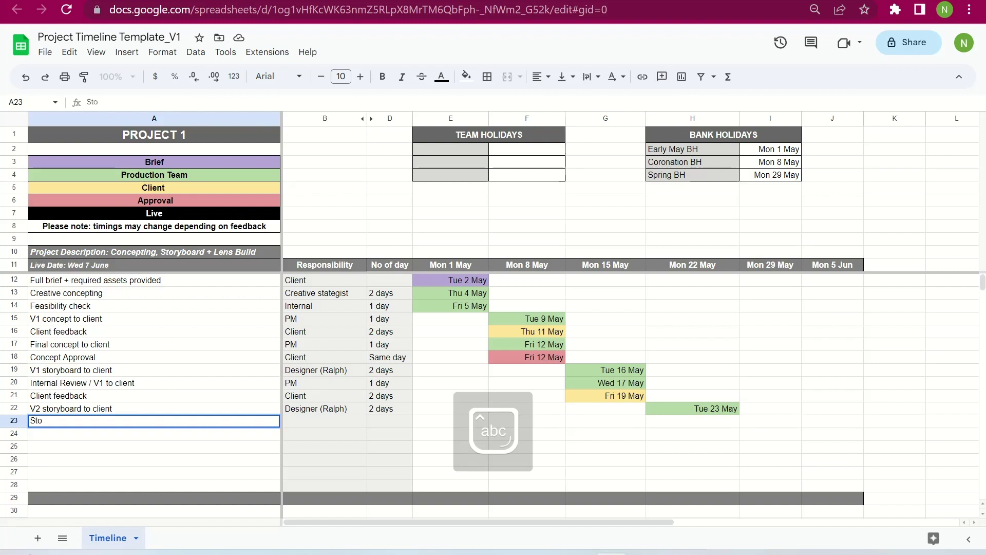
text(ryboard)
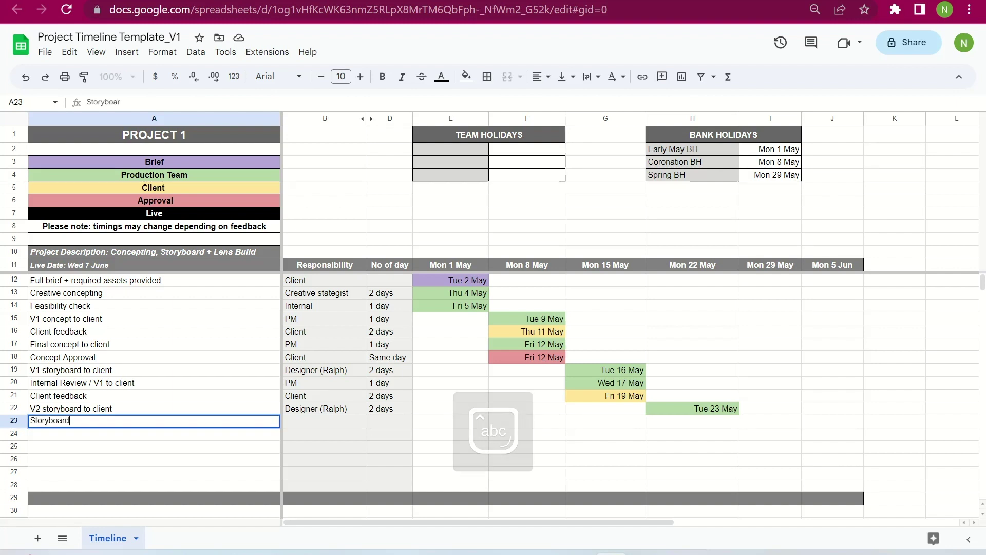
key(Caps_Lock)
text(A)
key(Caps_Lock)
text(p)
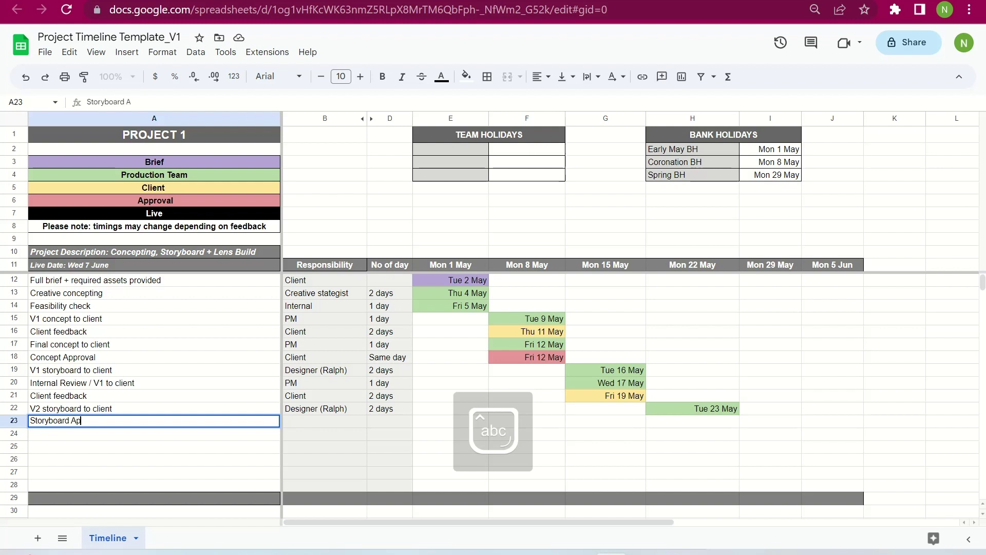
text(proved)
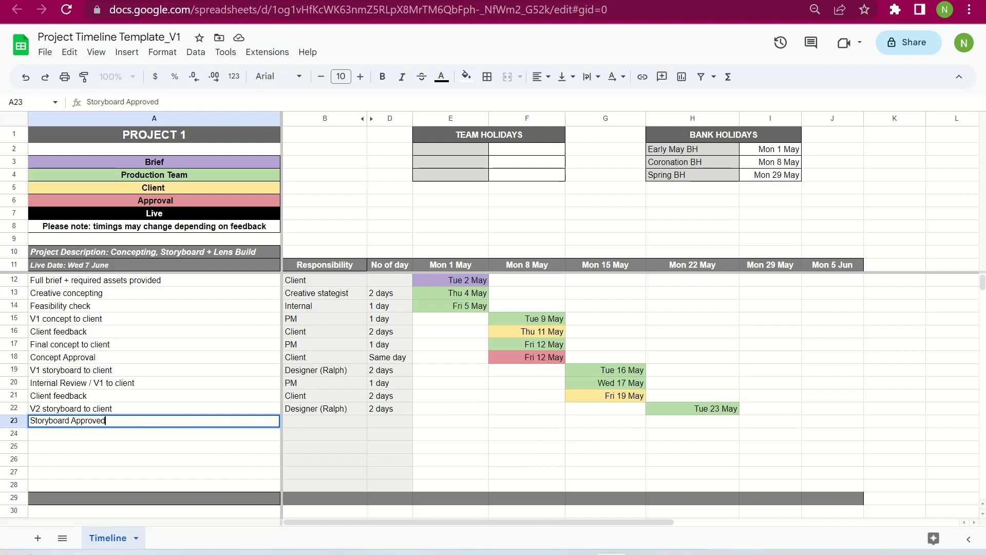
key(Return)
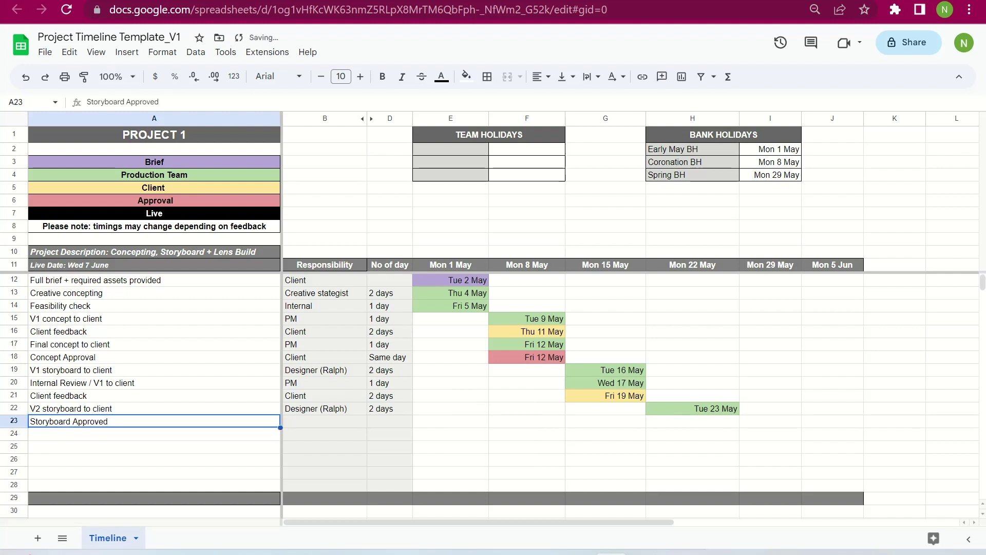
Step: Set the responsibility for Storyboard Approved to "Client" and its number of days to "1 day"
click(324, 420)
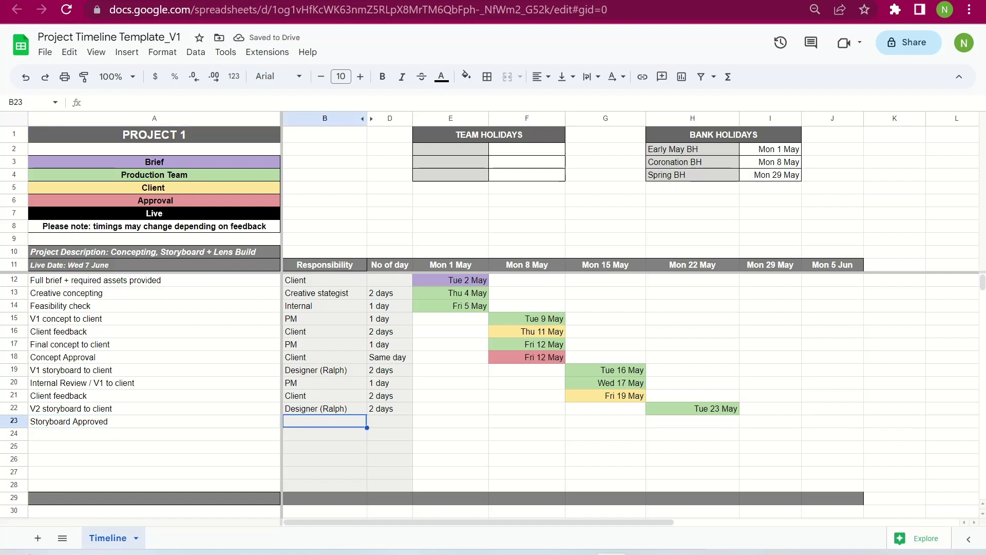
text(Clein)
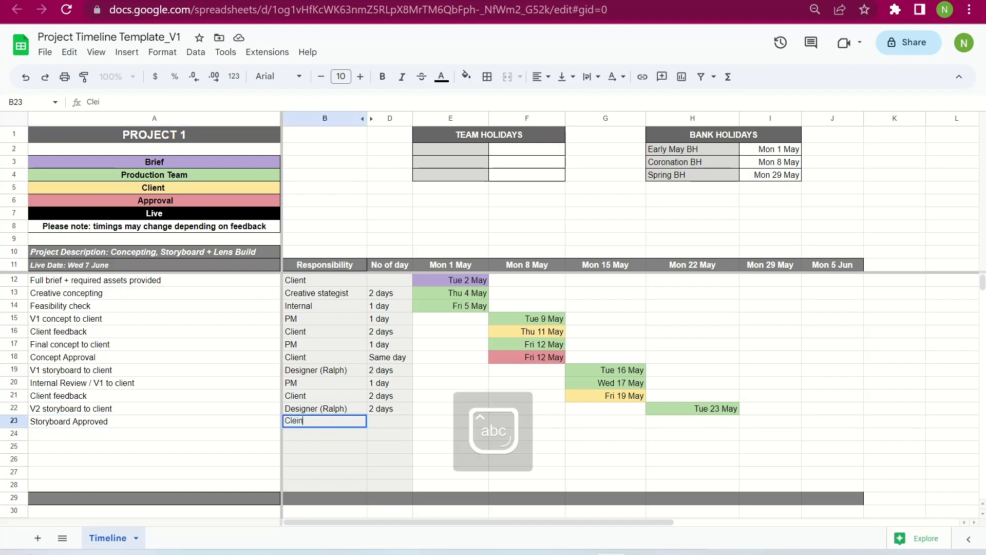
key(BackSpace)
key(BackSpace)
text(ient)
key(Tab)
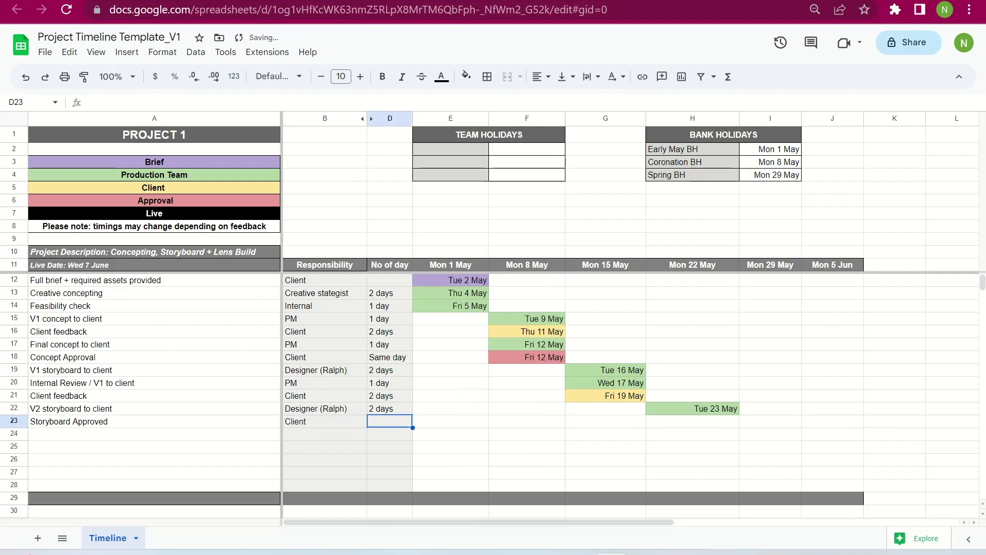
text(1)
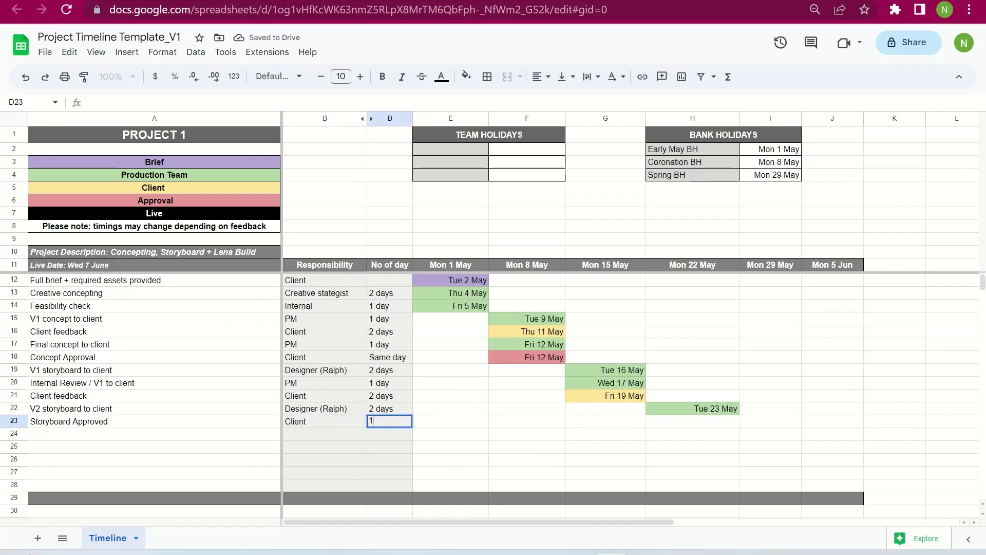
text( days)
key(BackSpace)
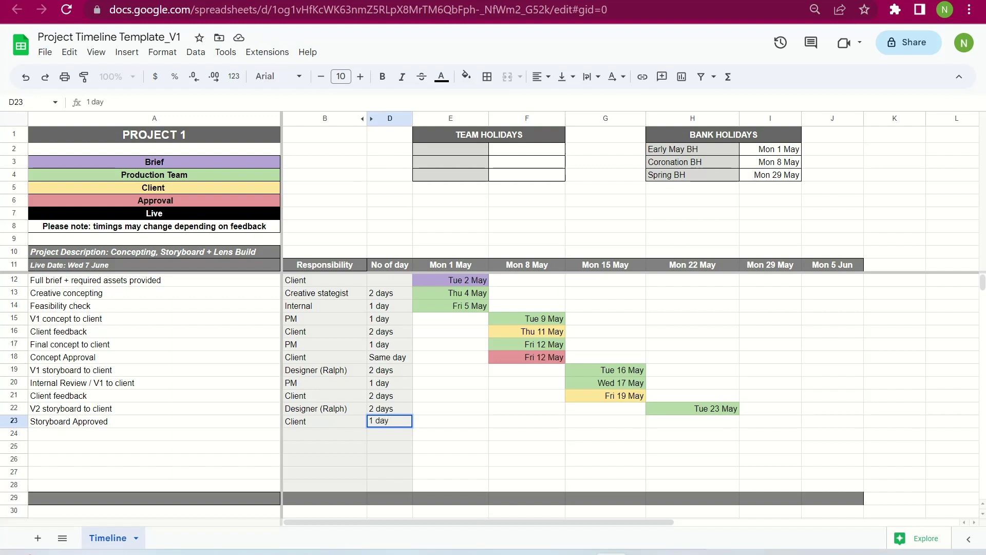
key(Tab)
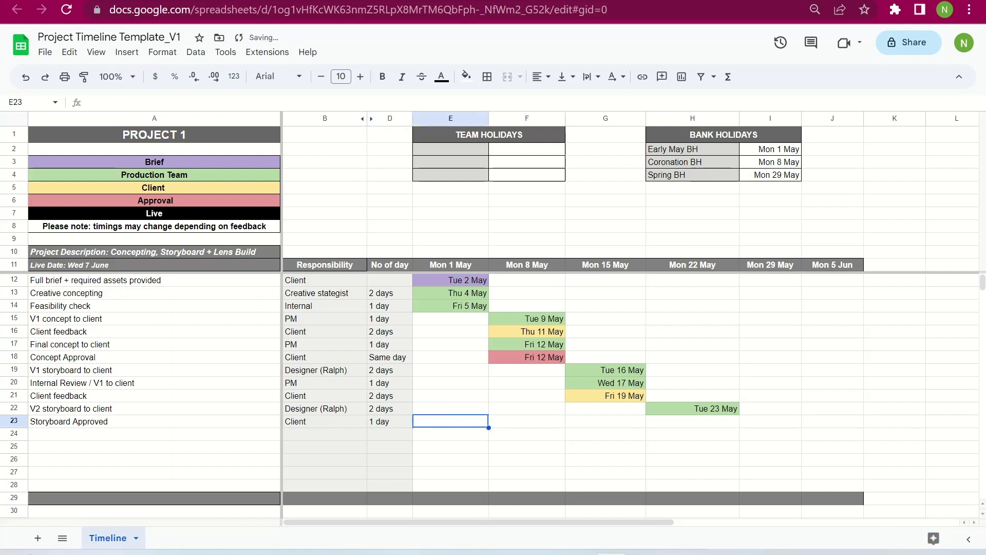
Step: Enter "Wed 24 May" for Storyboard Approved in the Mon 22 May week column
key(Tab)
key(Tab)
key(Tab)
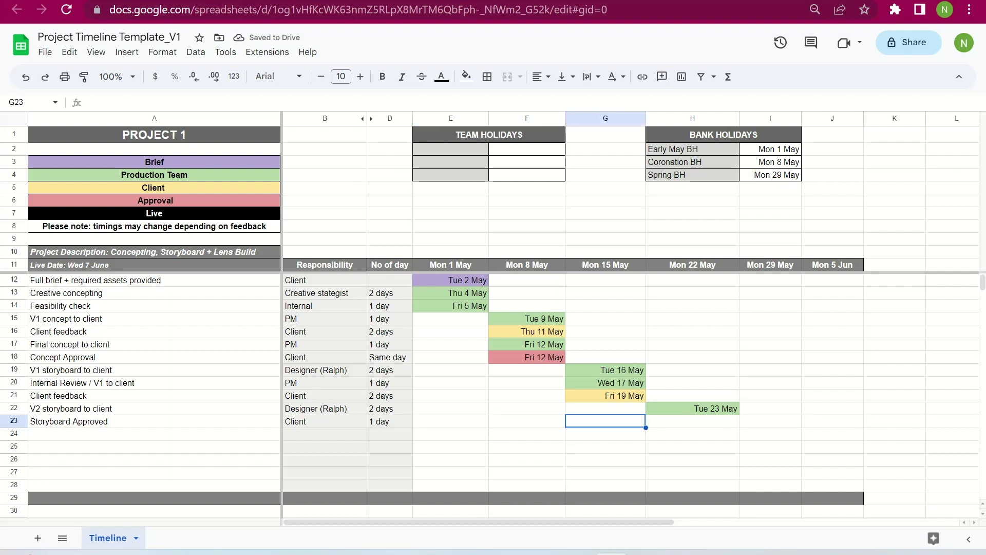
text(Wed 24 May)
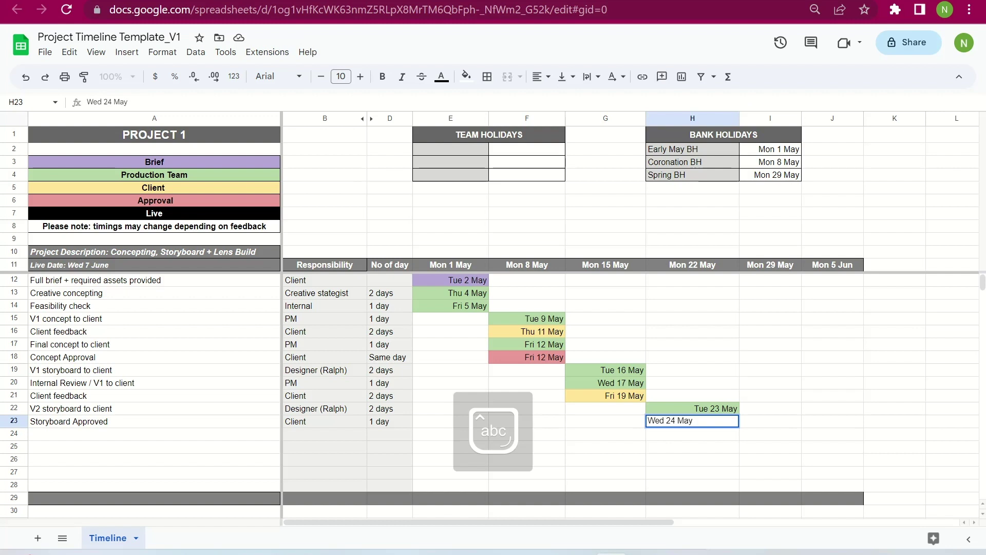
key(Return)
key(Up)
key(Up)
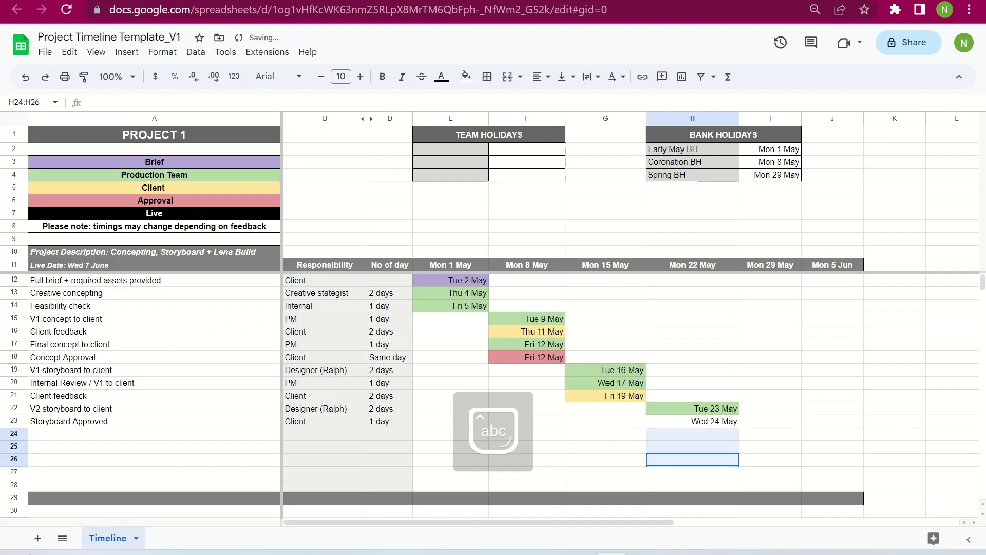
Step: Fill the Storyboard Approved date in H23 with the light red used for Approval
click(692, 421)
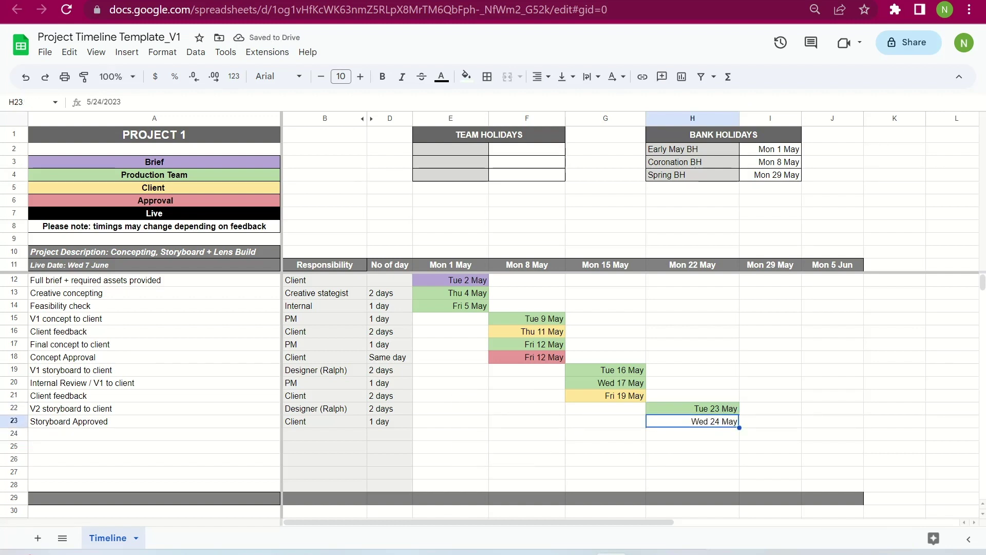
click(466, 76)
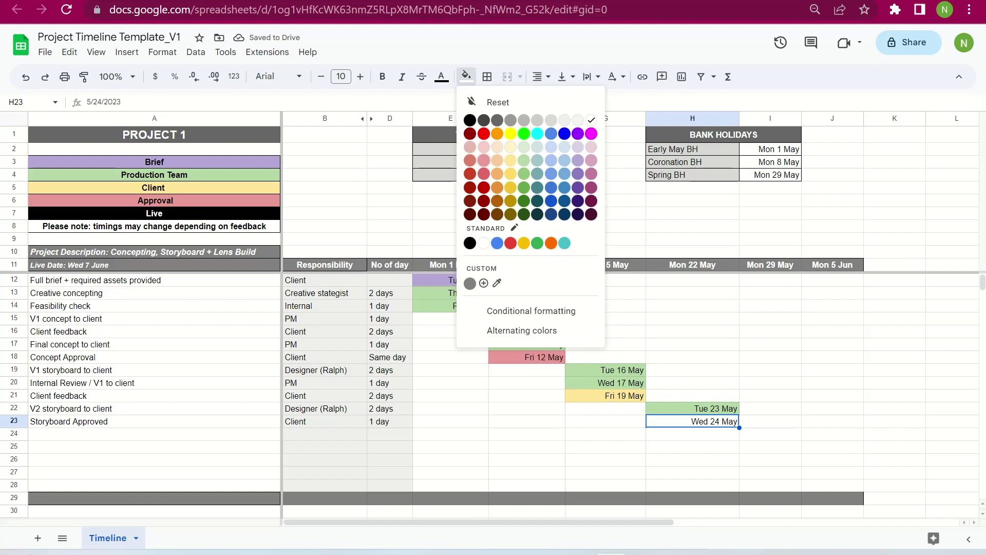
click(484, 159)
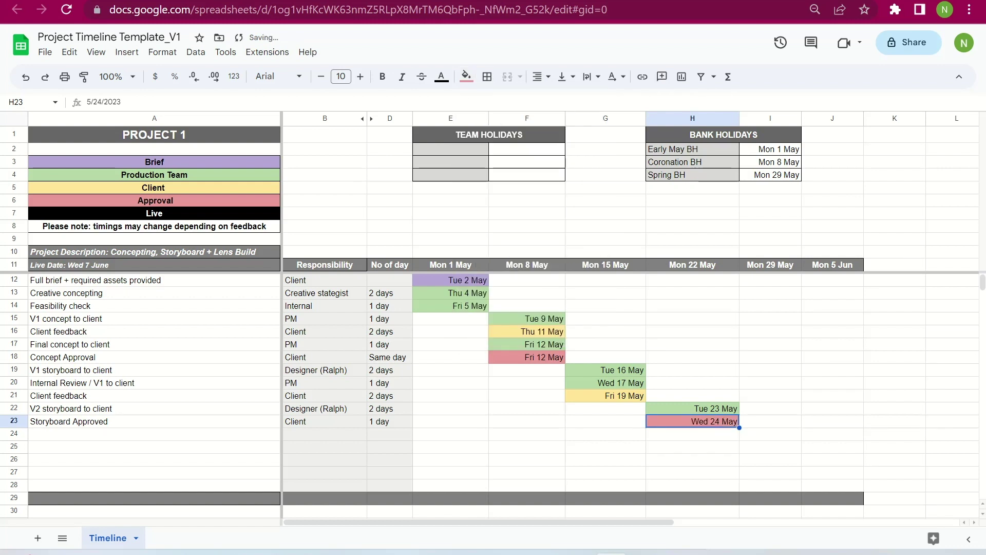
Step: Add the task "Build V1 to client" in A24, directly below Storyboard Approved
click(153, 433)
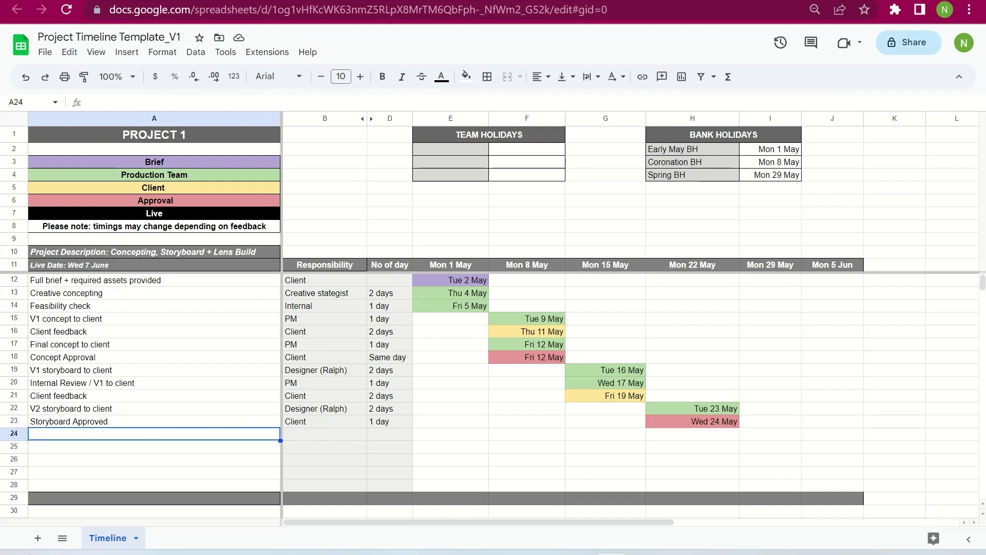
key(Caps_Lock)
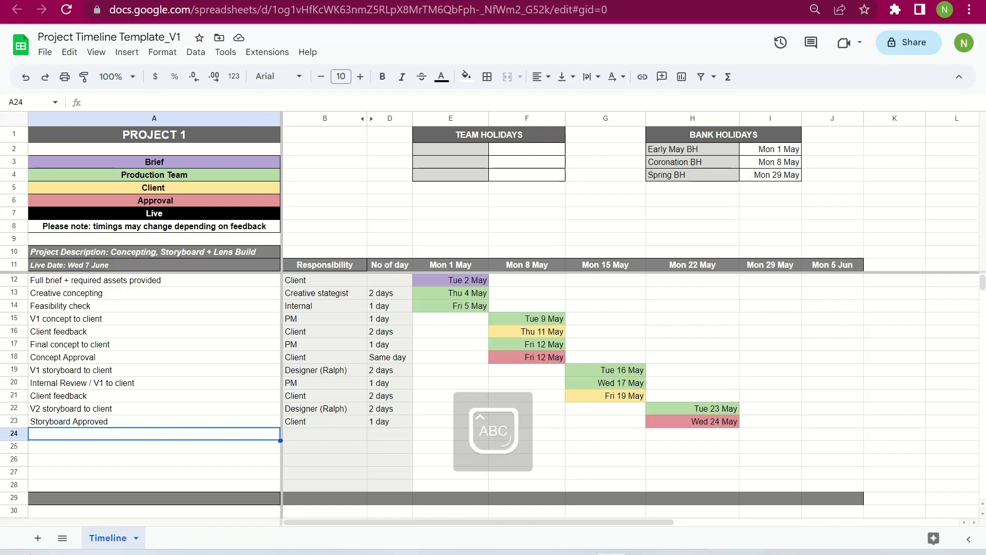
text(B)
key(Caps_Lock)
text(ui)
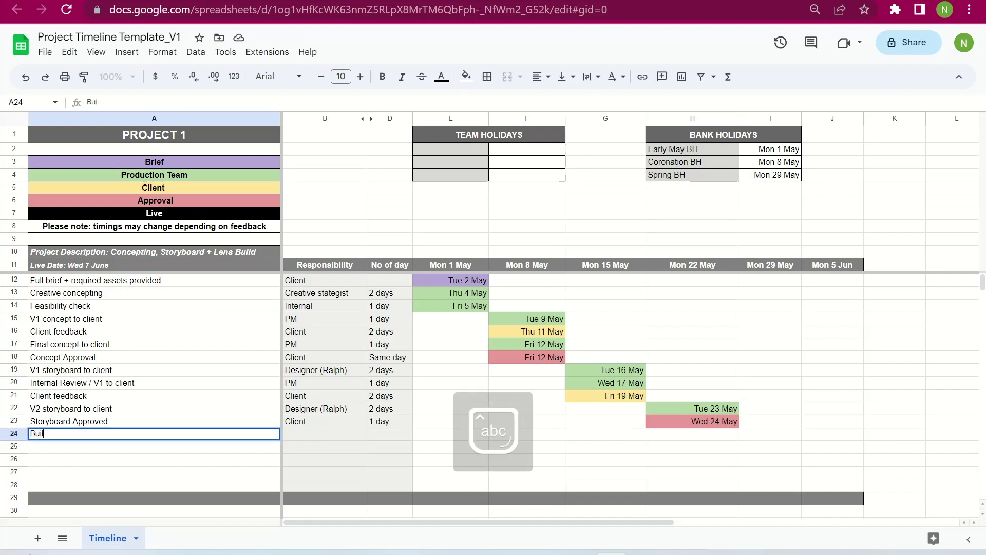
text(ld)
key(Caps_Lock)
text(V1)
key(Caps_Lock)
text(to client)
key(Tab)
Step: Set the responsibility for Build V1 to client to "Developer / PM" and its number of days to "4 days"
text(D)
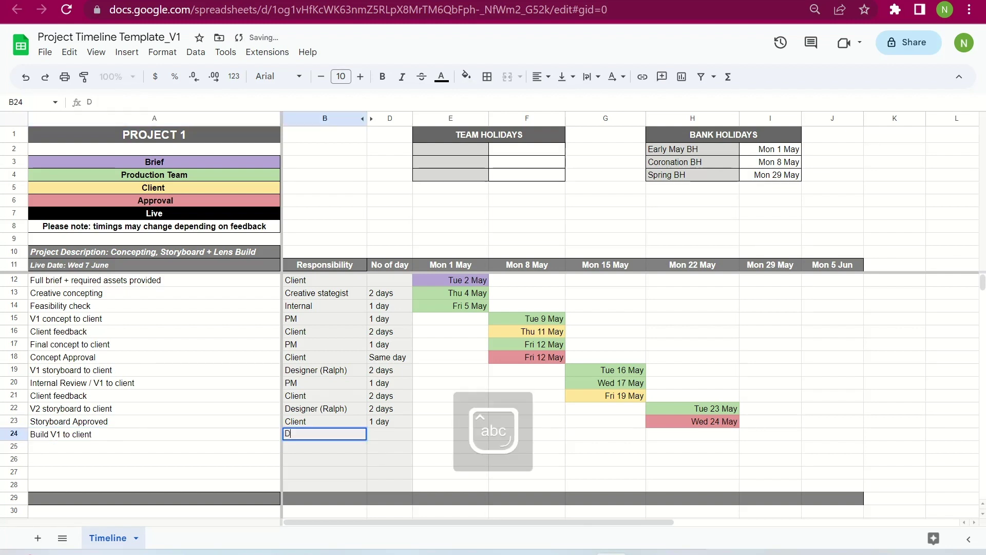
text(evelope)
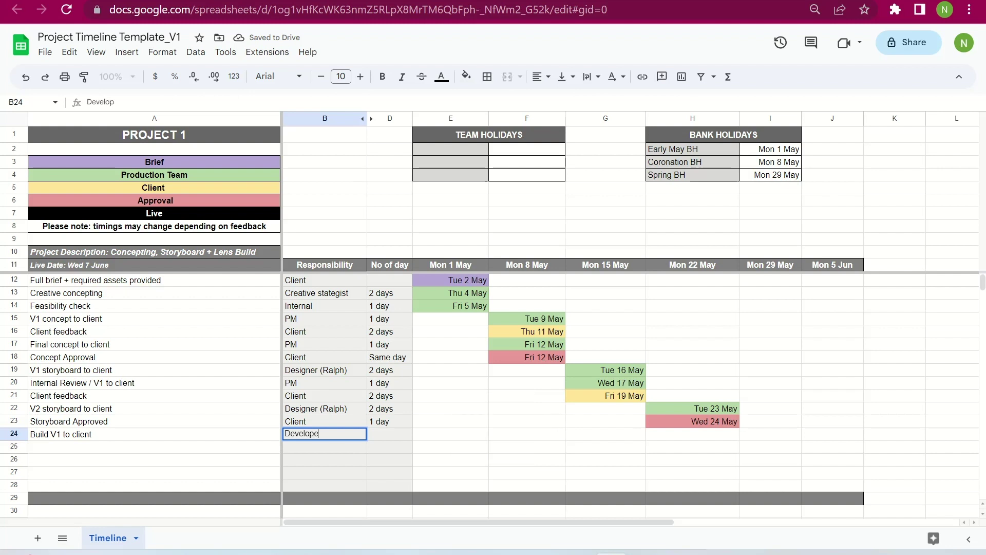
text(r / PM)
key(Tab)
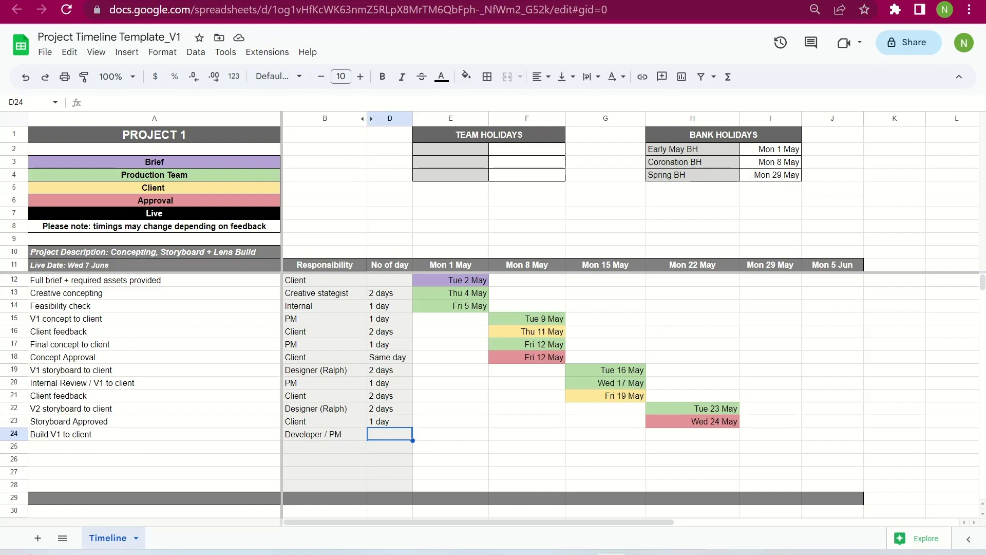
text(4 days)
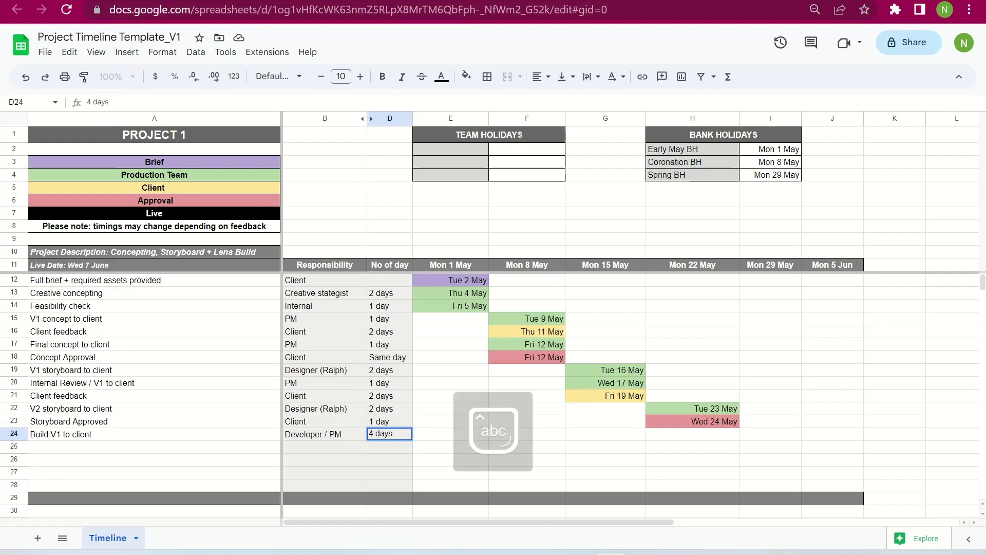
key(Tab)
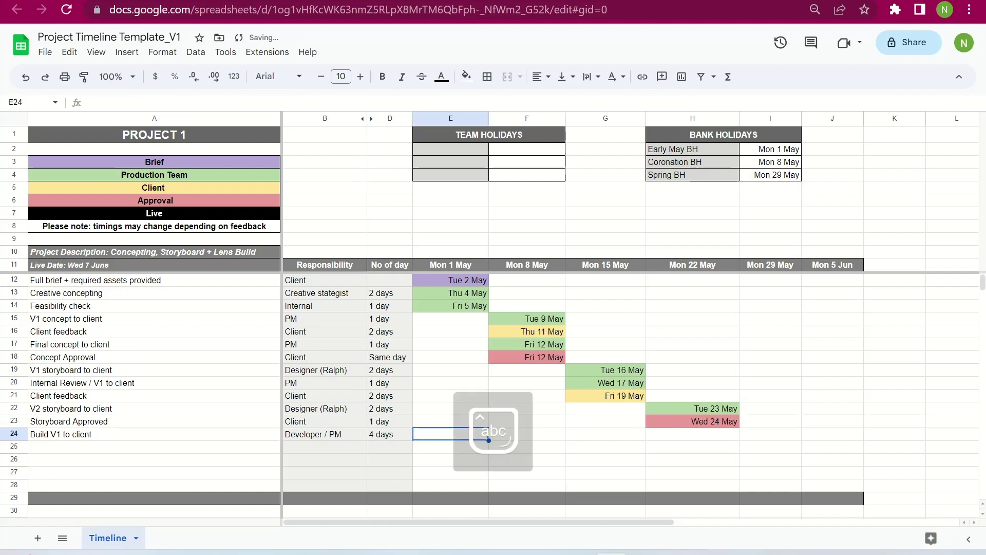
Step: Enter "Wed 31 May" for Build V1 to client in the Mon 29 May week column
key(Tab)
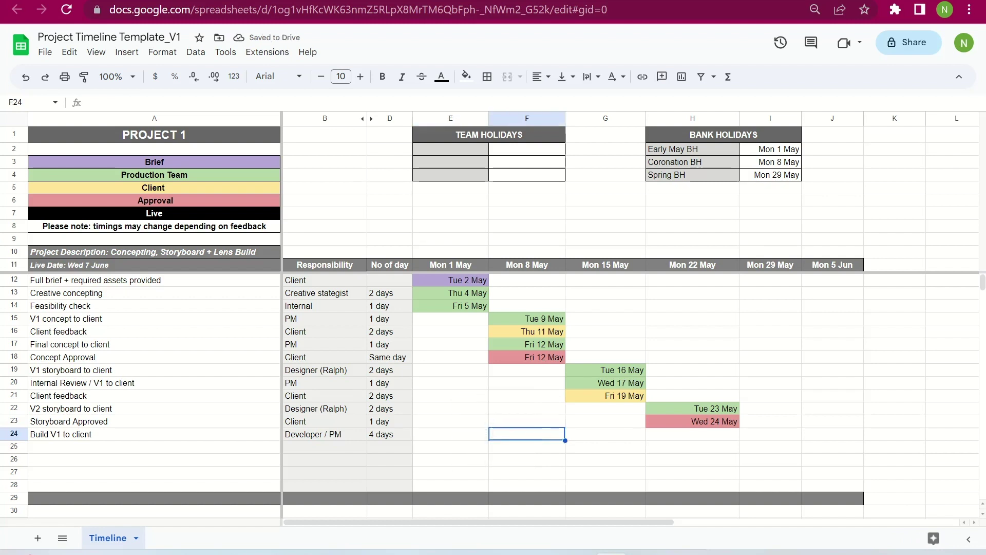
key(Tab)
key(Tab)
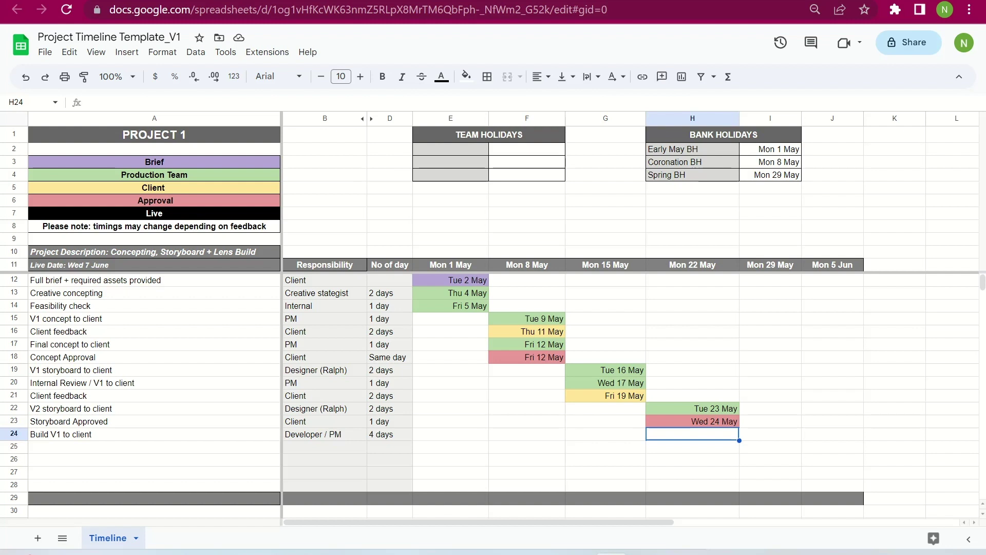
key(Tab)
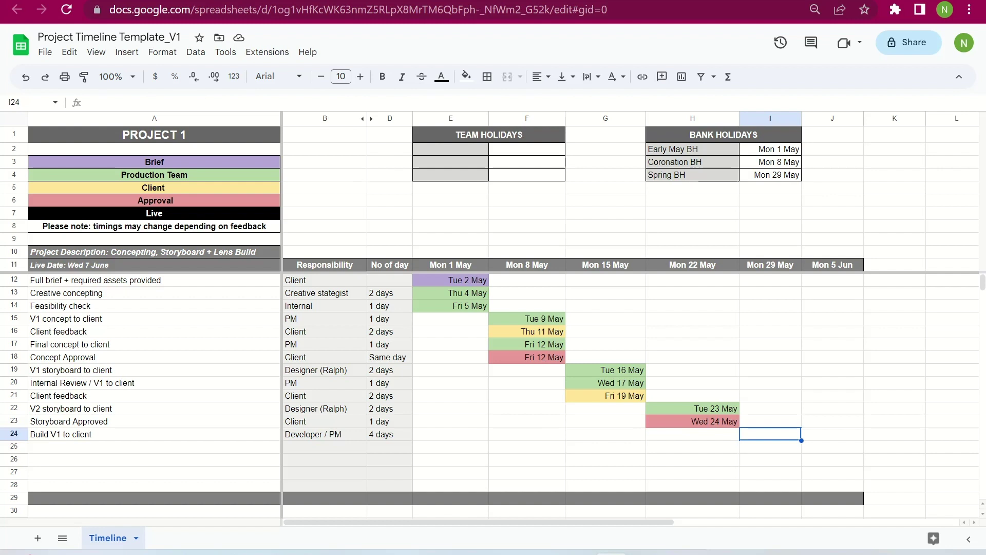
text(Wed 31 May)
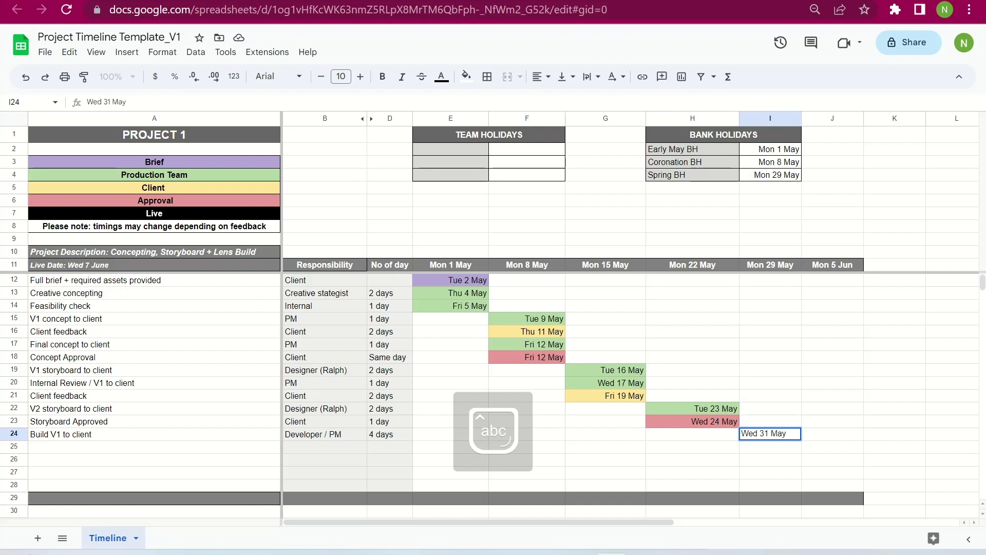
key(Return)
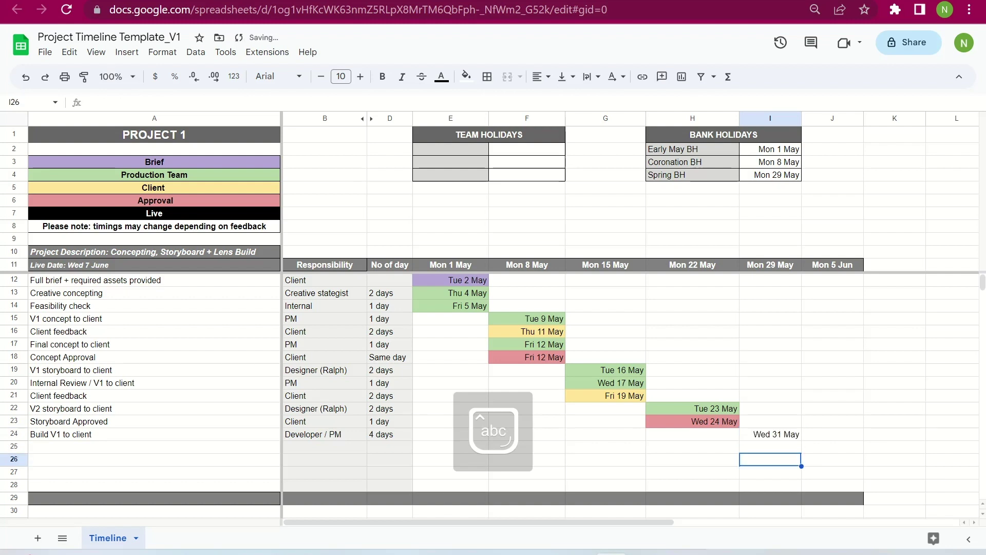
Step: Fill the Build V1 date in I24 with the Production Team light green
click(770, 434)
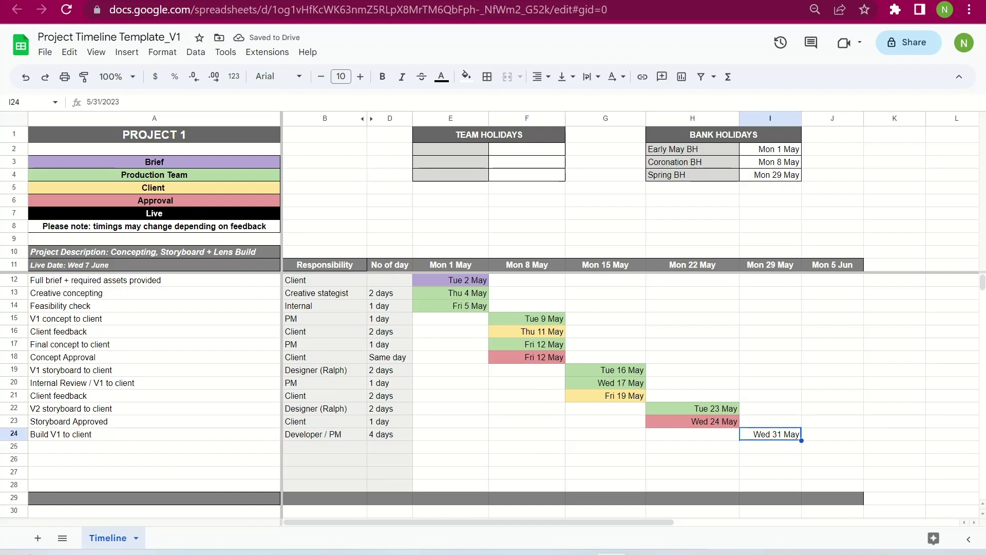
click(466, 76)
click(524, 160)
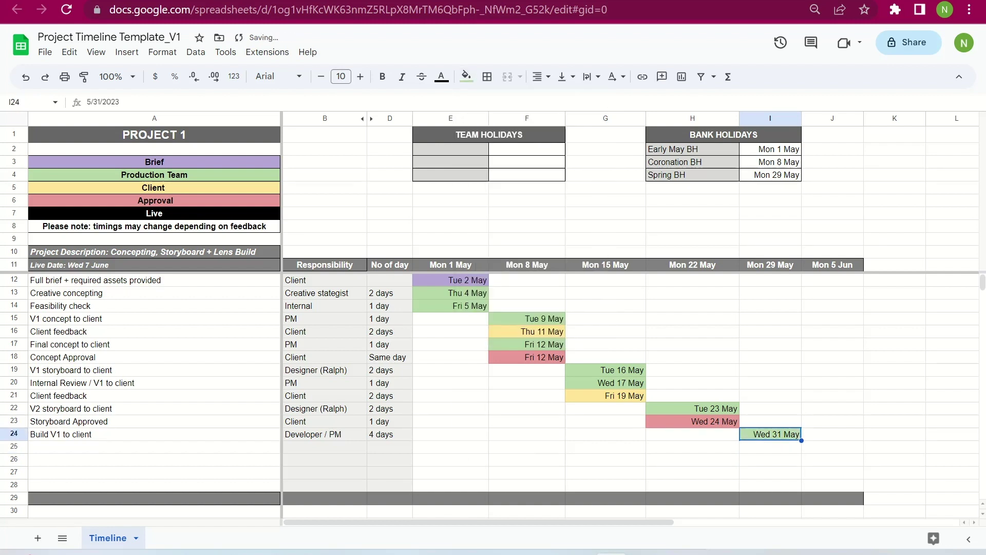
Step: Add the task "Feedback" in A25, directly below Build V1 to client
click(154, 446)
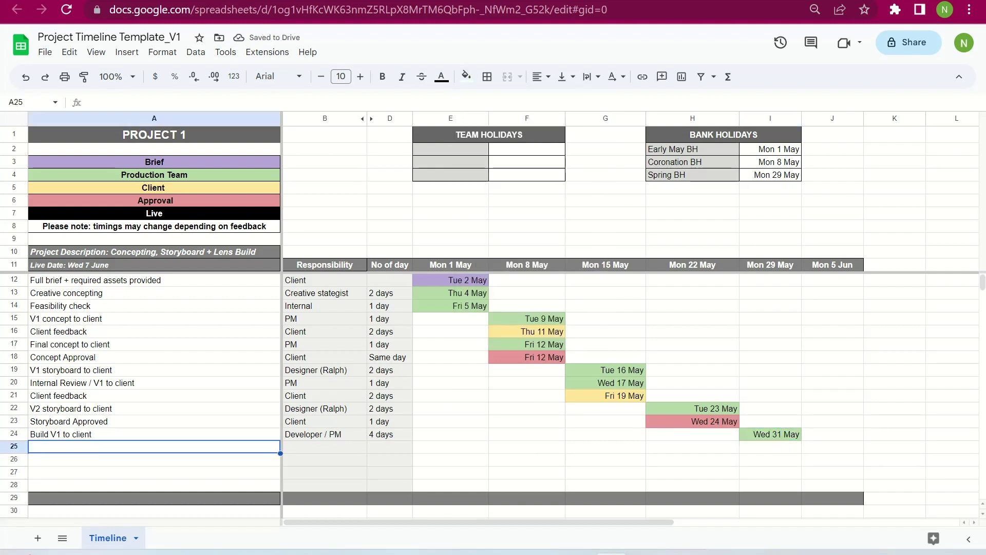
text(F)
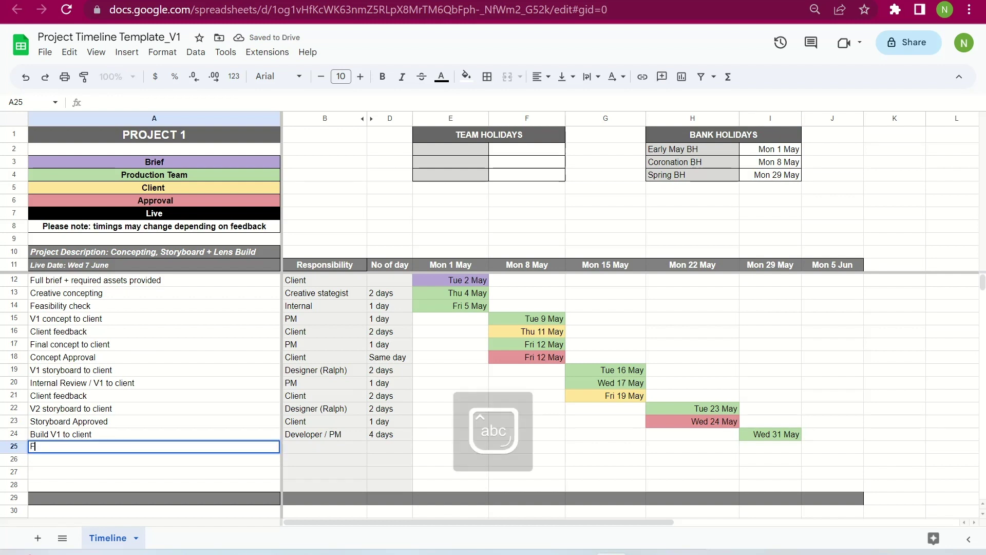
text(eedback)
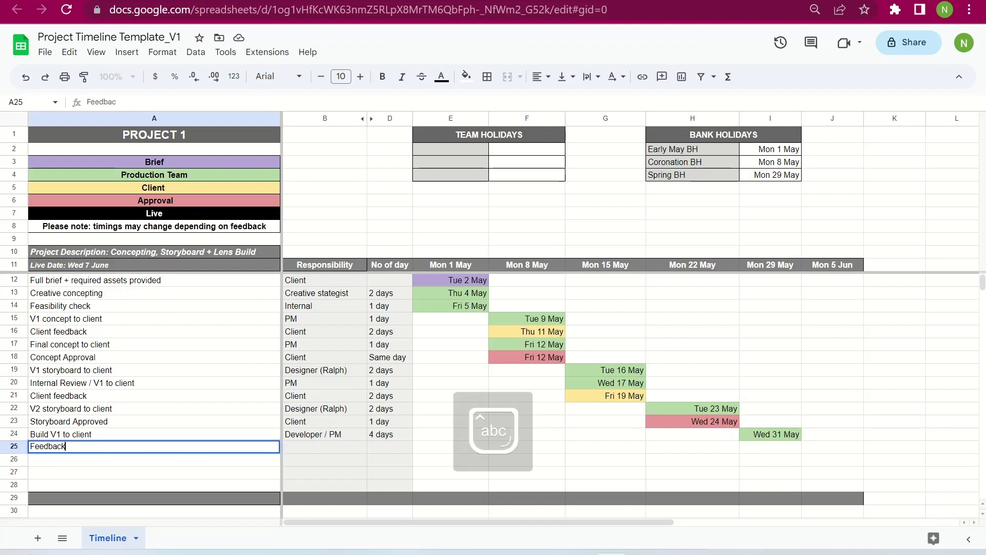
key(Tab)
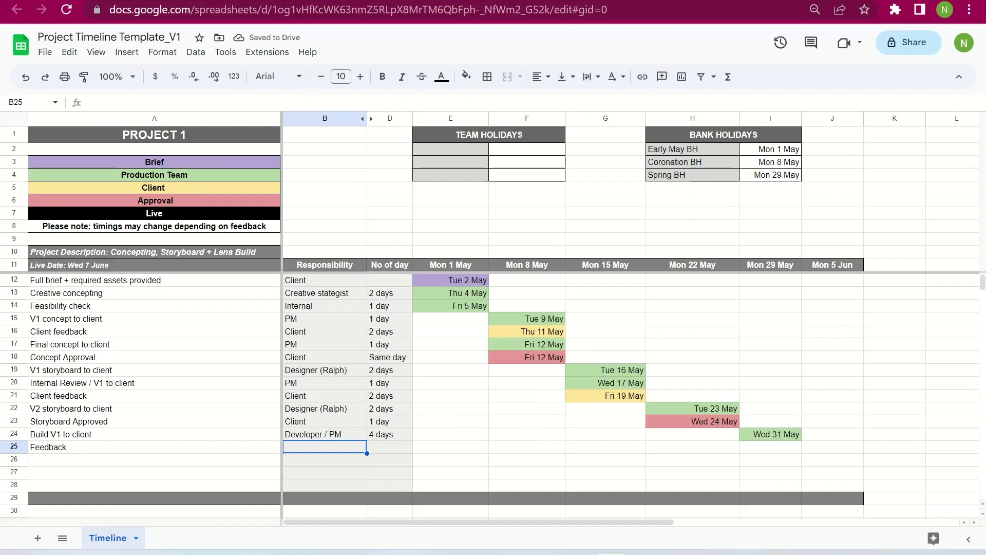
Step: Set the responsibility for the Feedback task in row 25 to "Client" and its number of days to "2 days"
text(C)
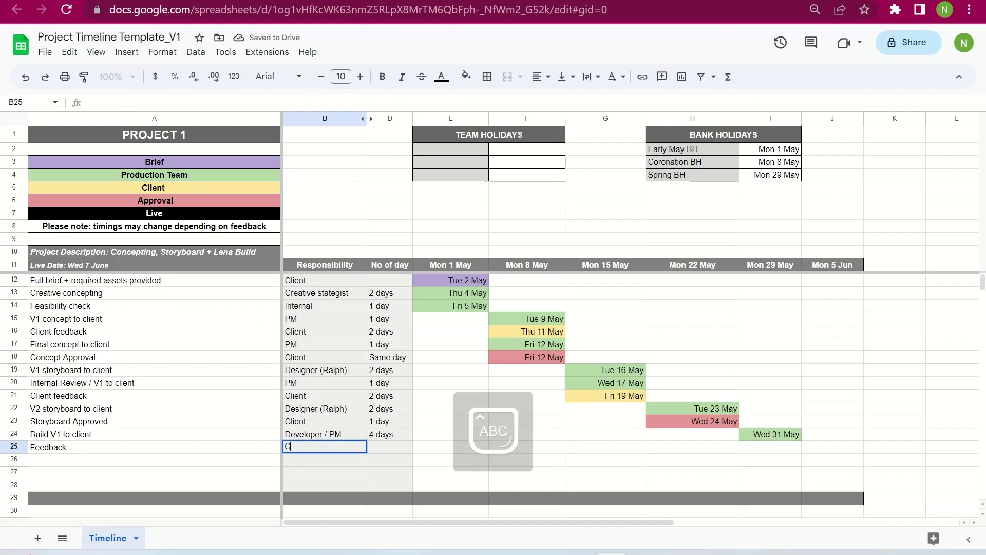
key(Caps_Lock)
text(lient)
key(Tab)
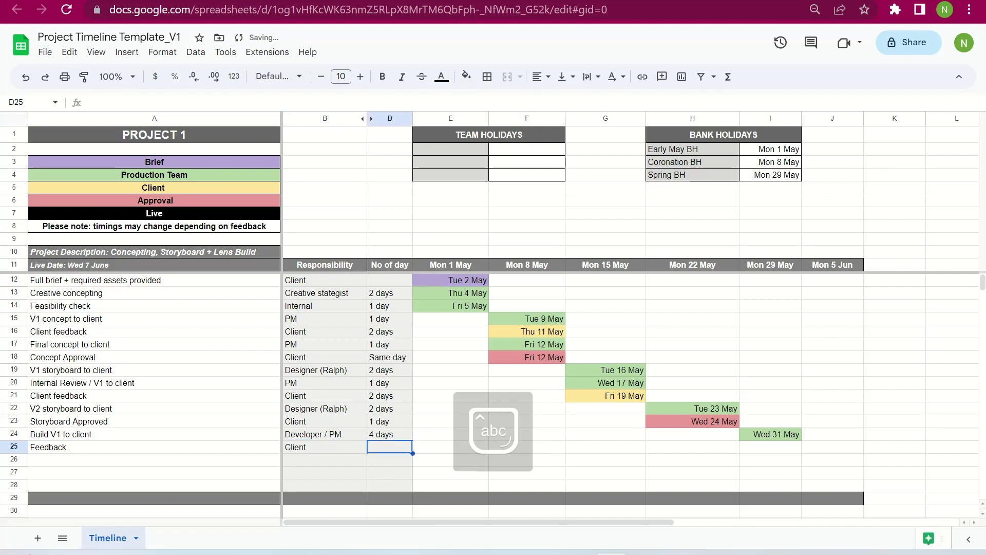
text(2 days)
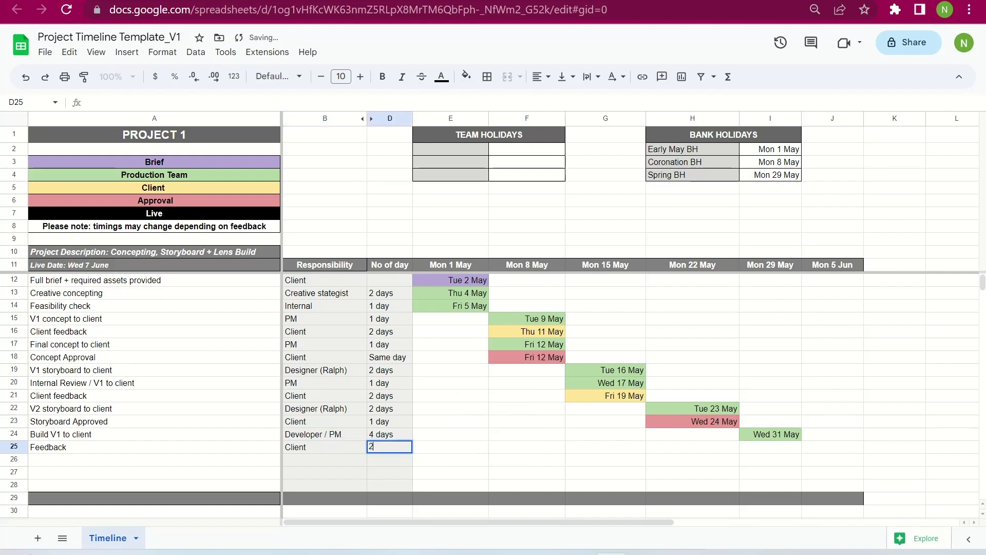
key(Tab)
Step: Enter "Fri 2 Jun" for the Feedback task in the Mon 29 May week column
key(Tab)
key(Tab)
key(Tab)
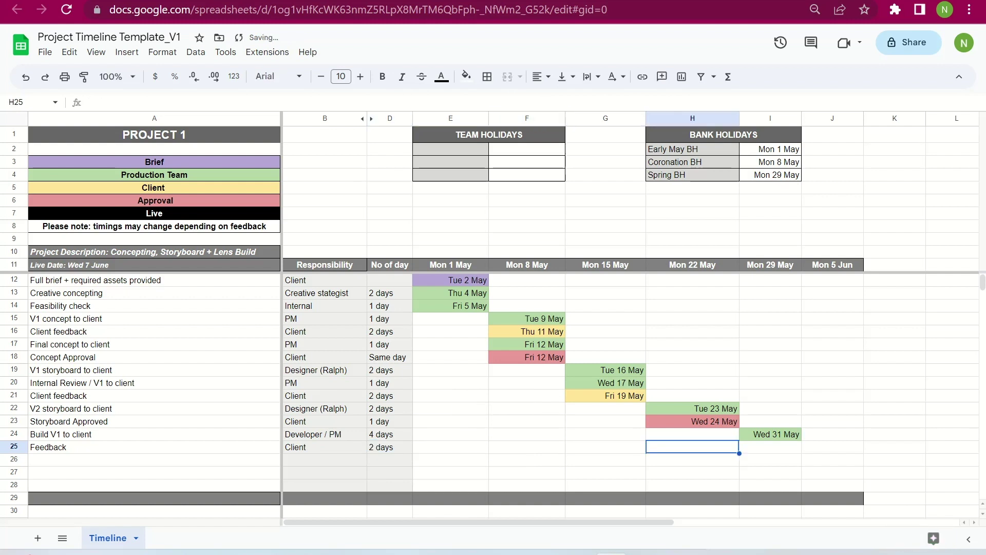
key(Tab)
text(Fri )
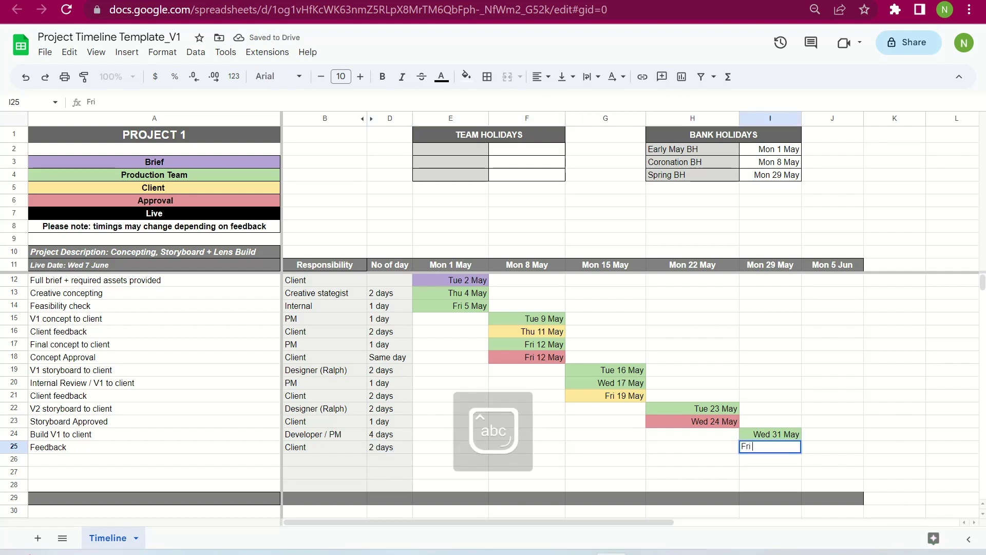
text(2 Jun)
key(Return)
Step: Fill the Feedback date in I25 with the light yellow used for Client
key(Up)
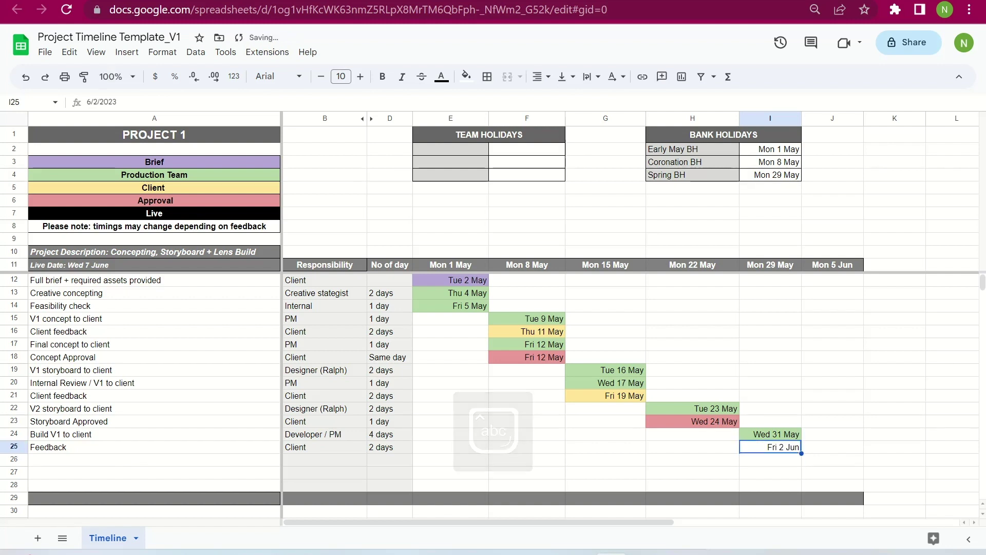
click(466, 76)
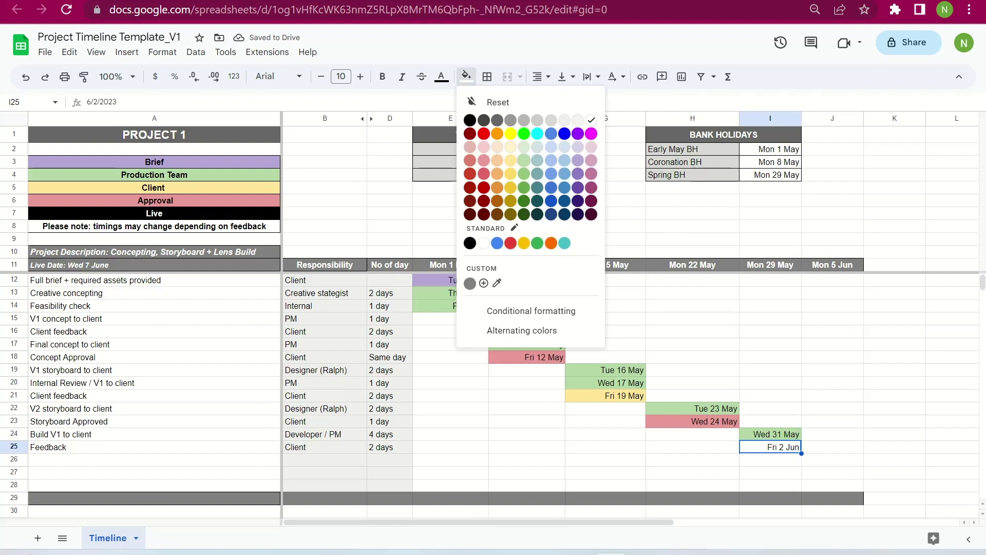
click(511, 160)
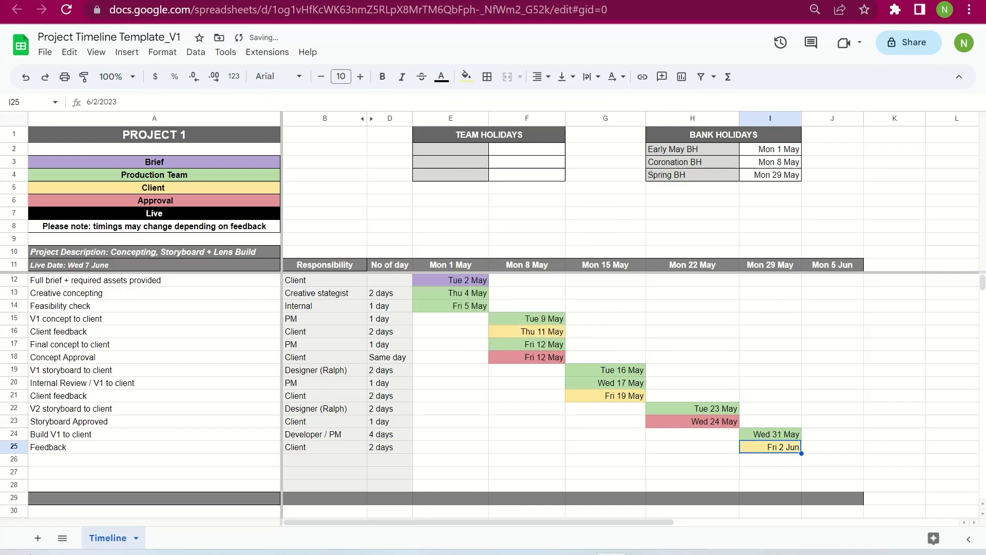
Step: Add the task "Final Build" in A26, directly below the Feedback task
click(153, 459)
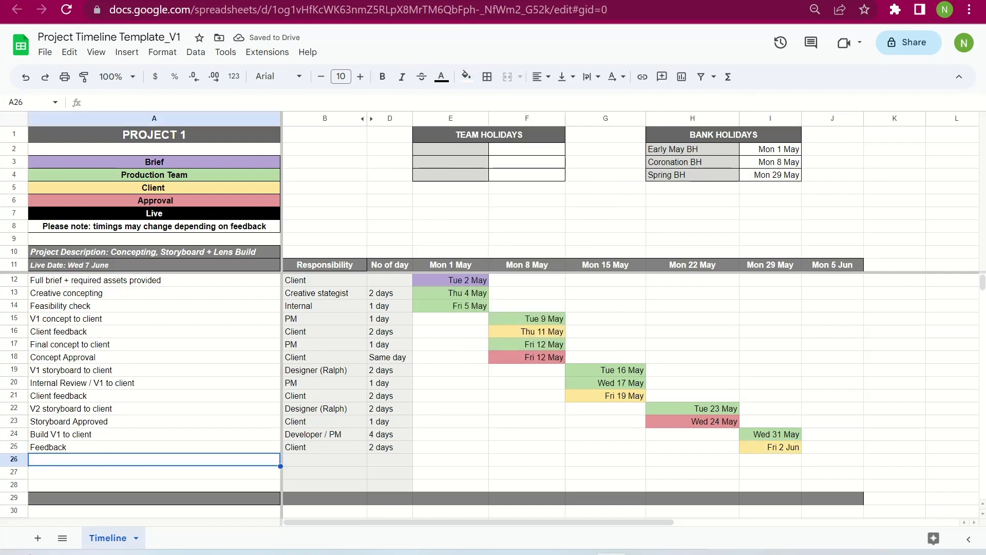
text(F)
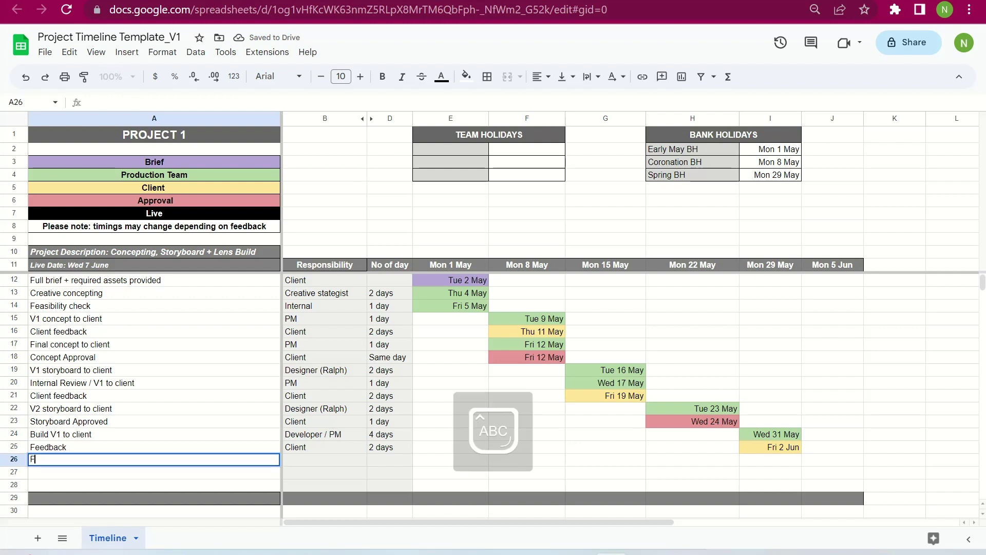
text(inal Build)
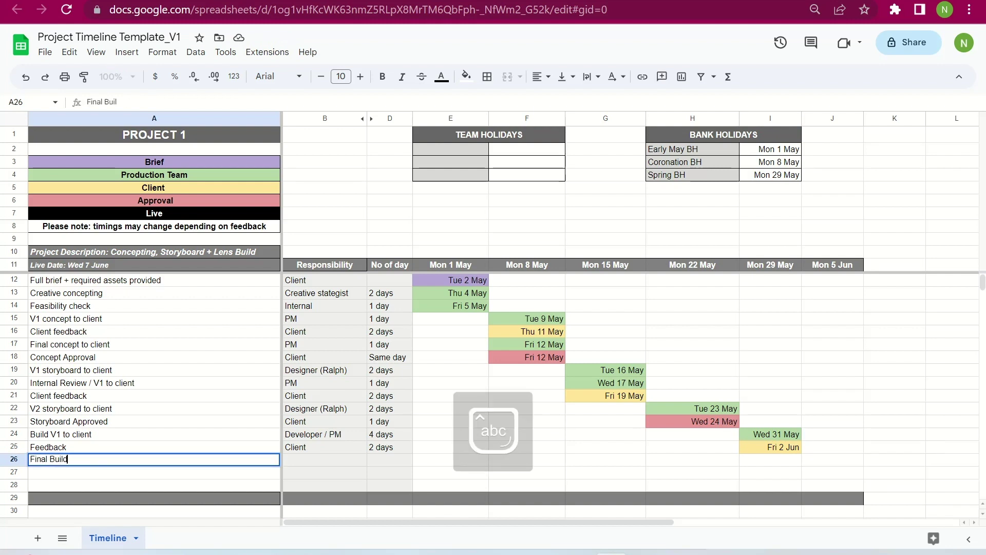
key(Tab)
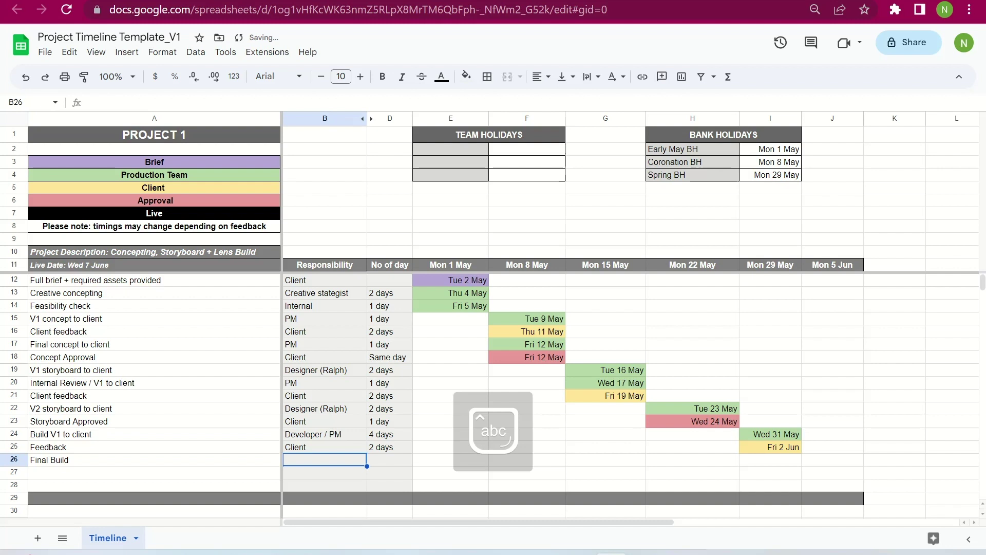
Step: Set the responsibility for the Final Build task in row 26 to "Developer / PM" and its number of days to "1 day"
key(Caps_Lock)
text(D)
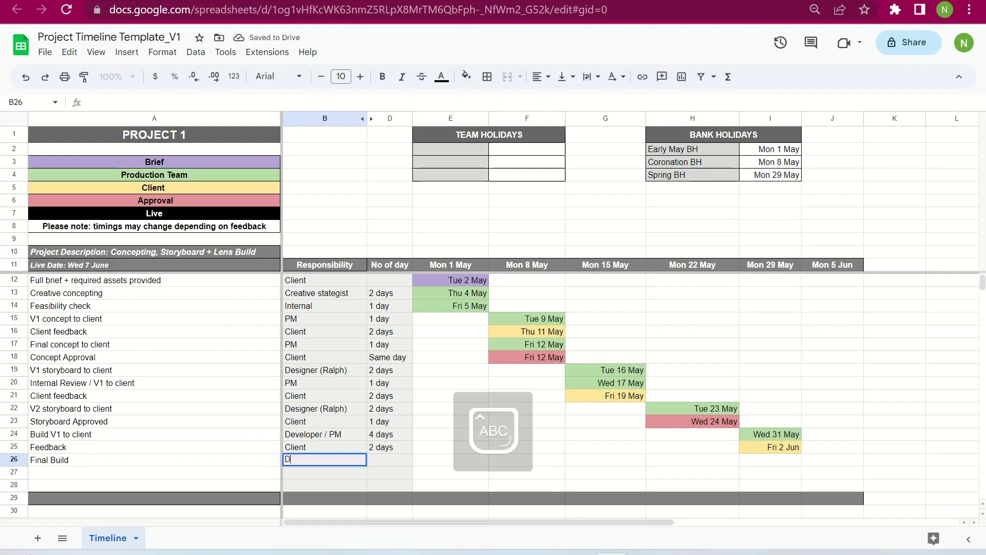
key(Caps_Lock)
text(eveloper / PM)
key(Return)
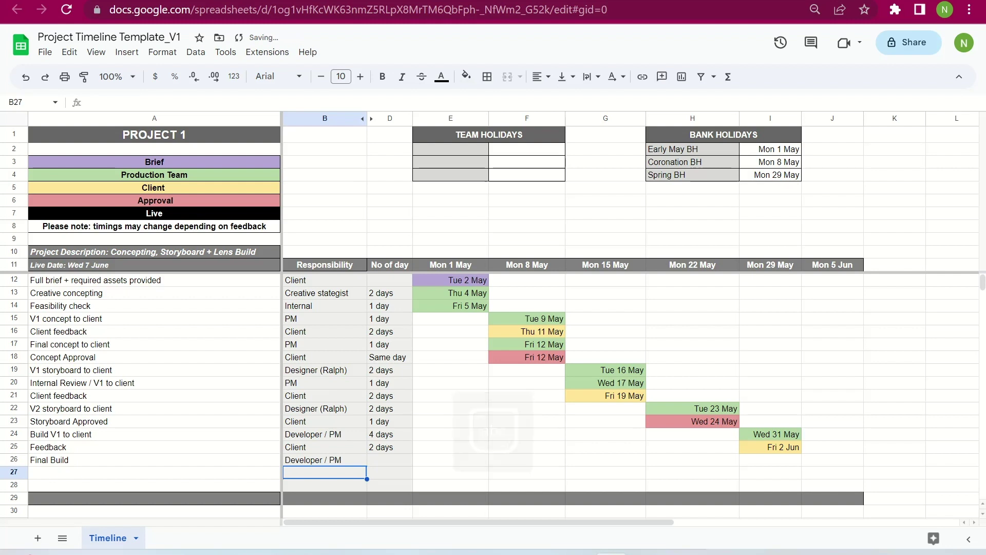
click(324, 460)
click(389, 460)
text(1 days)
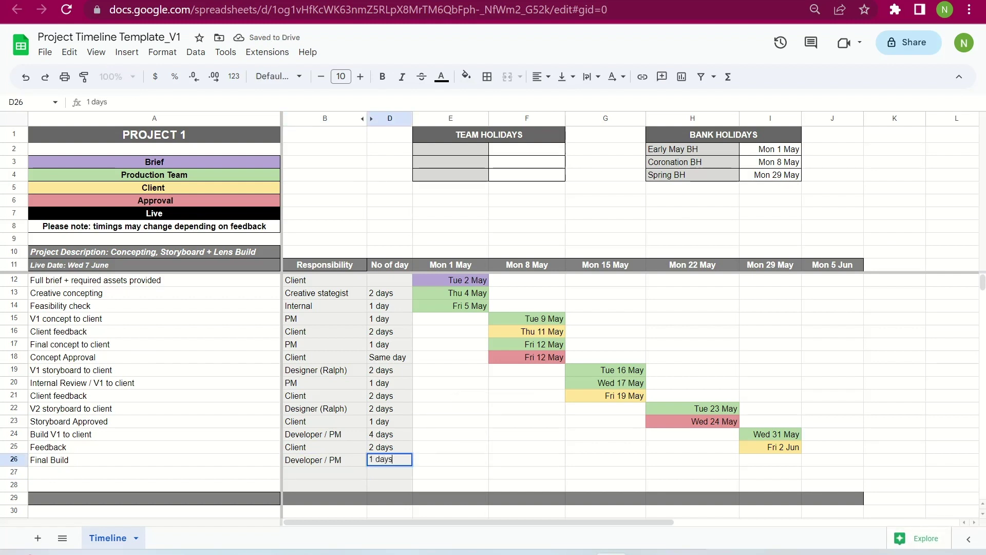
key(BackSpace)
Step: Enter "Mon 5 Jun" for the Final Build task in the Mon 5 Jun week column
key(Tab)
key(Tab)
key(Tab)
key(Tab)
key(Tab)
key(Tab)
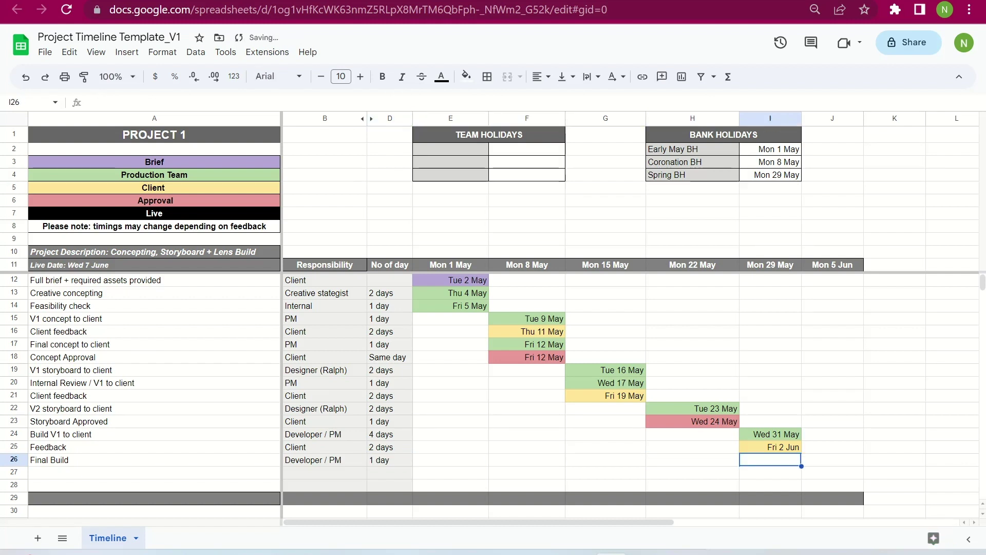
text(Mon )
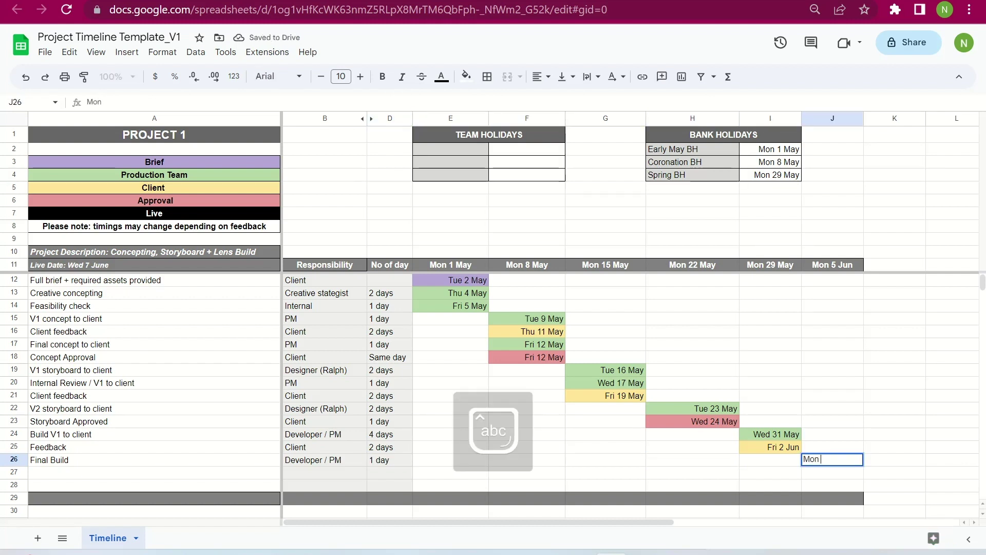
text(5 Jun)
key(Return)
Step: Fill the Final Build date in J26 with the light green used for Production Team
click(832, 460)
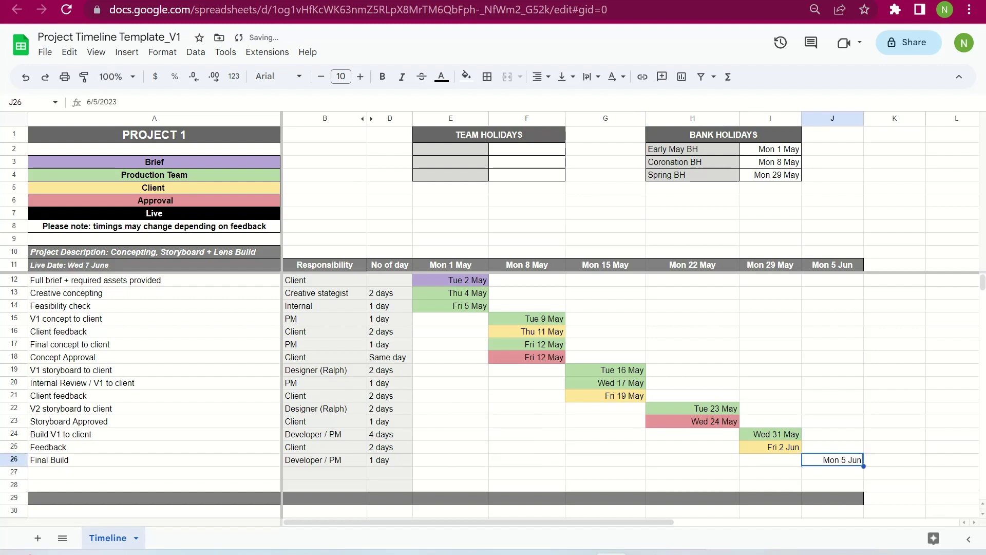
click(466, 76)
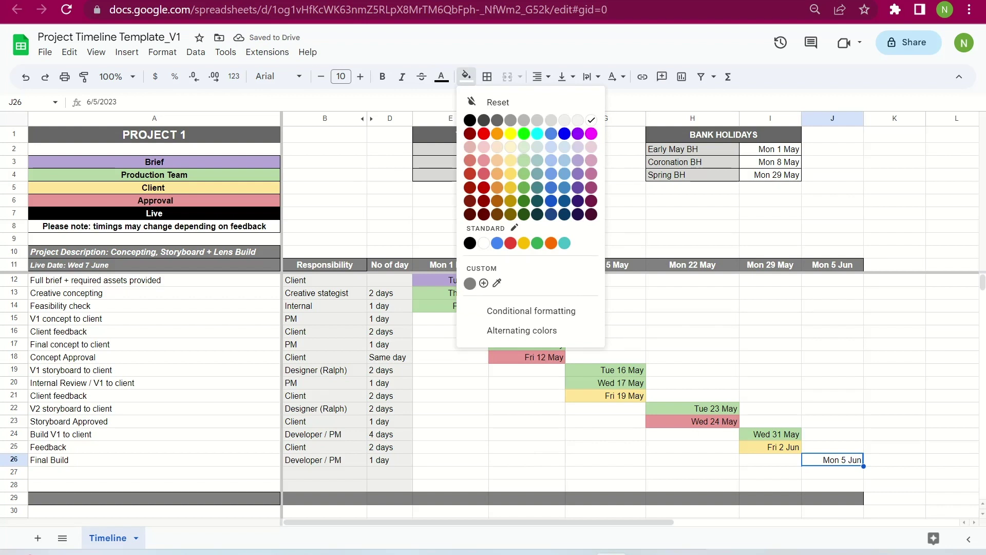
click(524, 159)
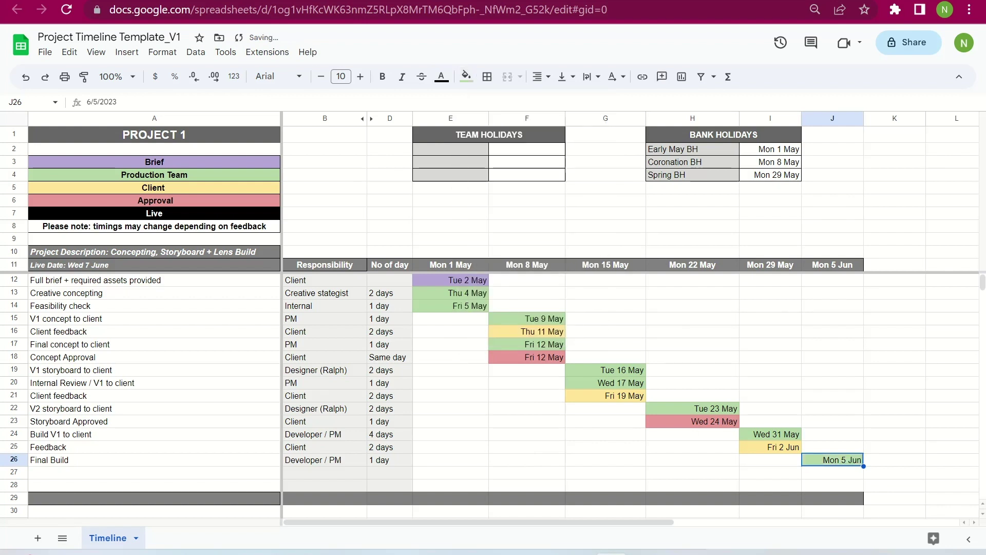
Step: Add the task "Build Approval" in A27, directly below the Final Build task
click(153, 472)
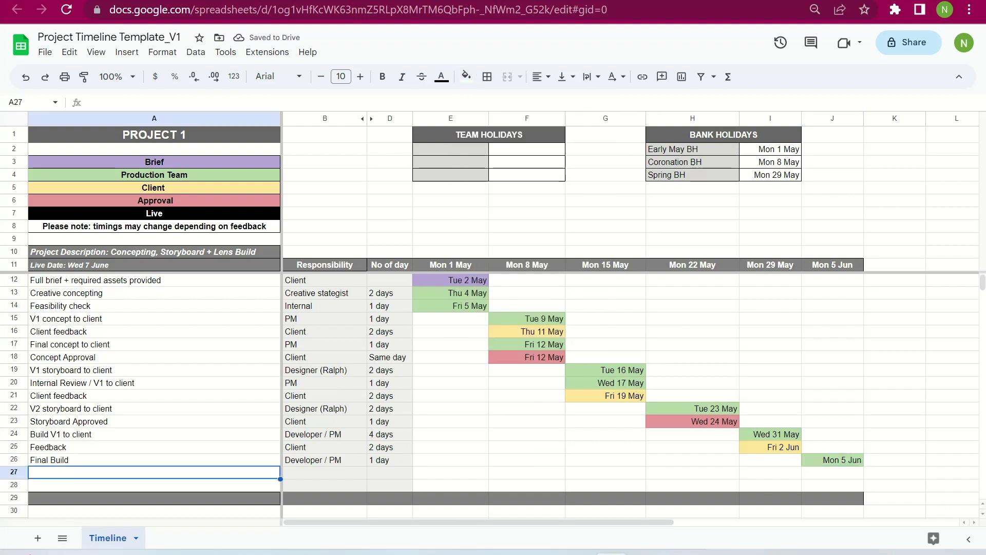
text(B)
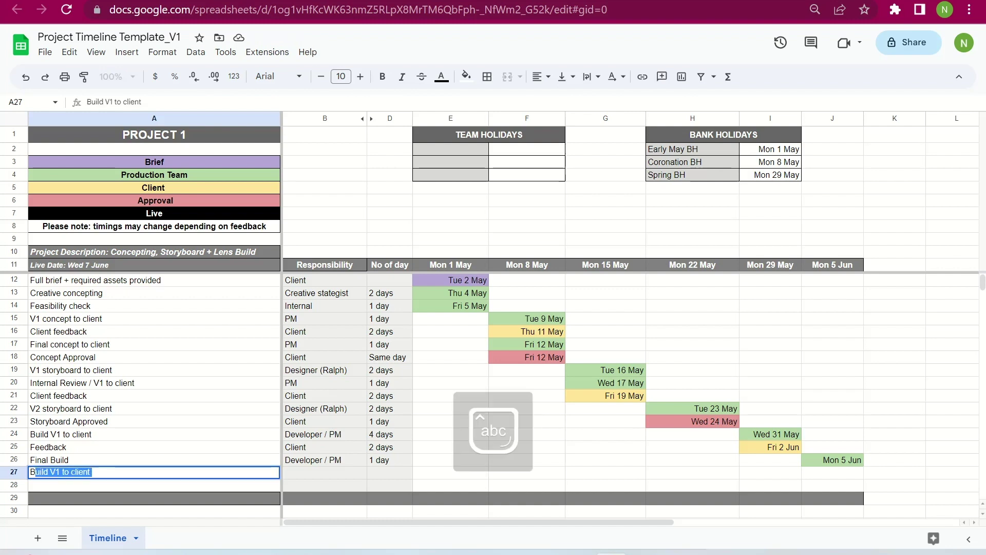
text(uild Approval)
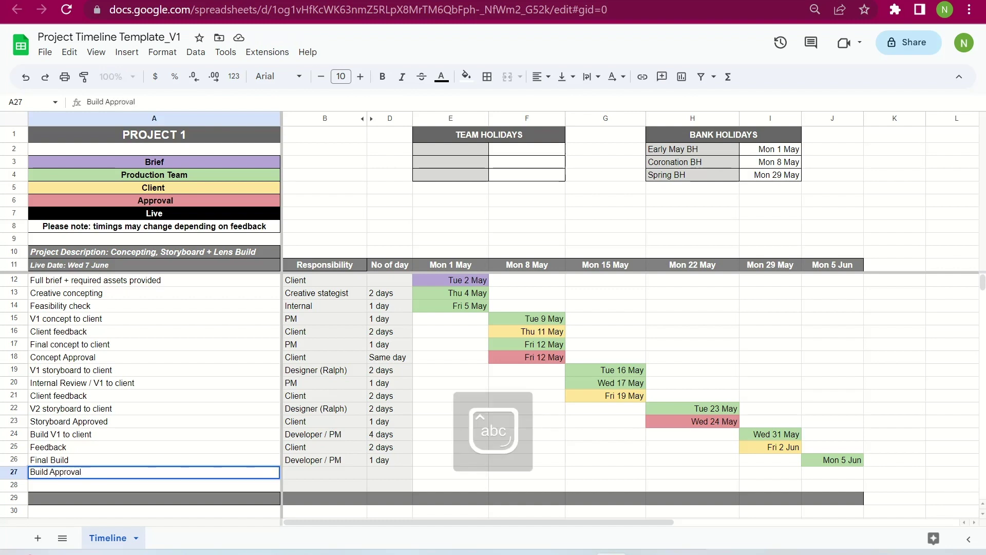
key(Tab)
Step: Set the responsibility for the Build Approval task in row 27 to "Client" and its number of days to "1 day"
text(C)
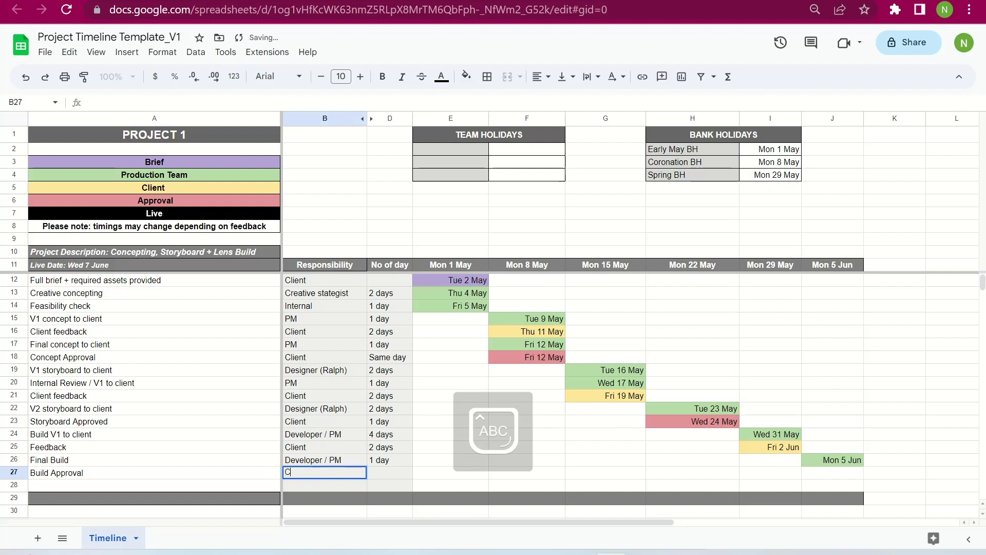
text(lient)
key(Tab)
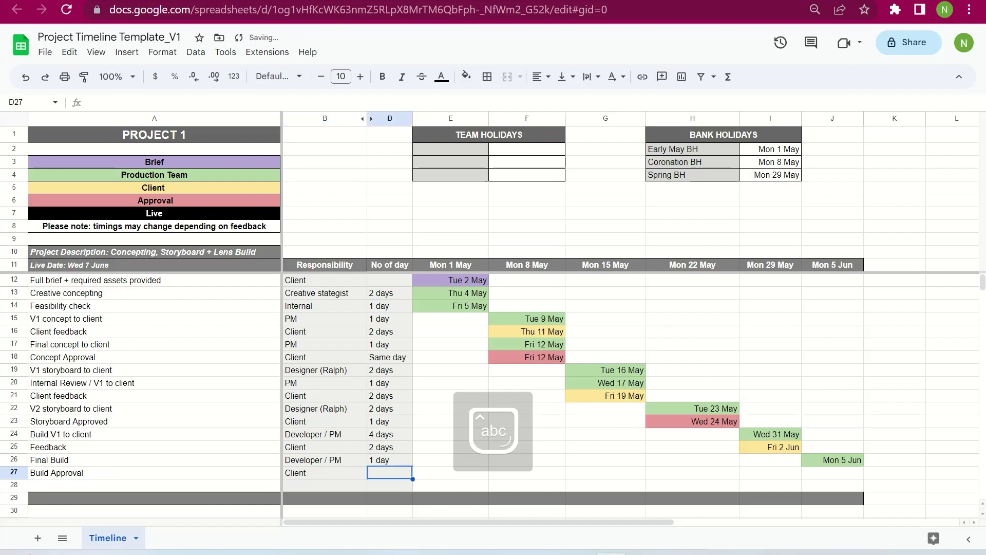
text(1 day)
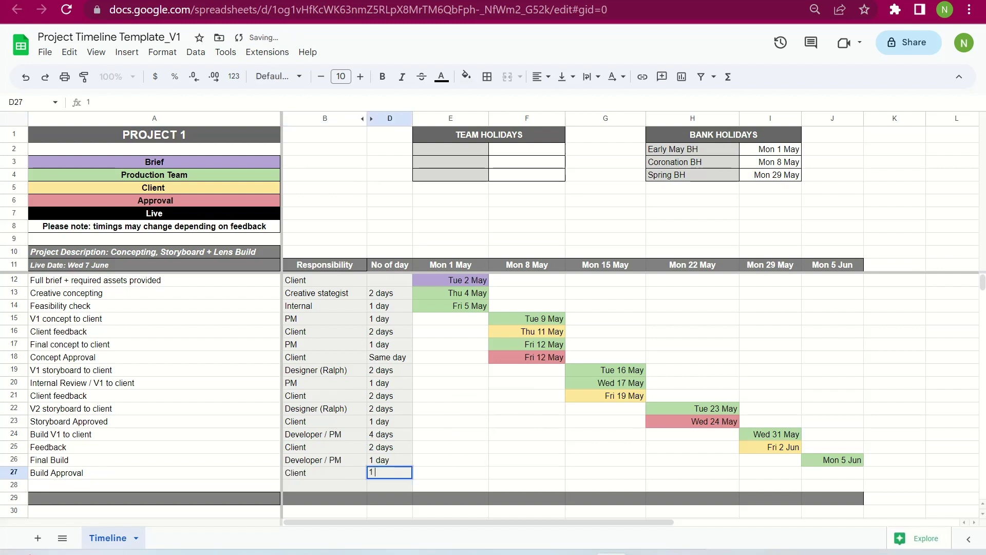
Step: Enter "Tue 6 Jun" for the Build Approval task in the Mon 5 Jun week column
key(Tab)
key(Tab)
key(Tab)
key(Tab)
key(Tab)
key(Tab)
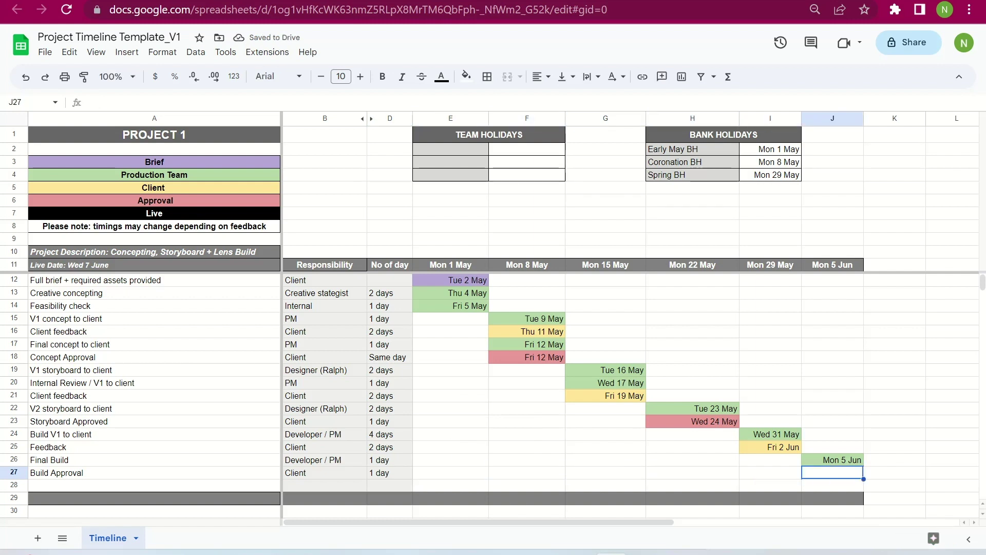
text(Tue )
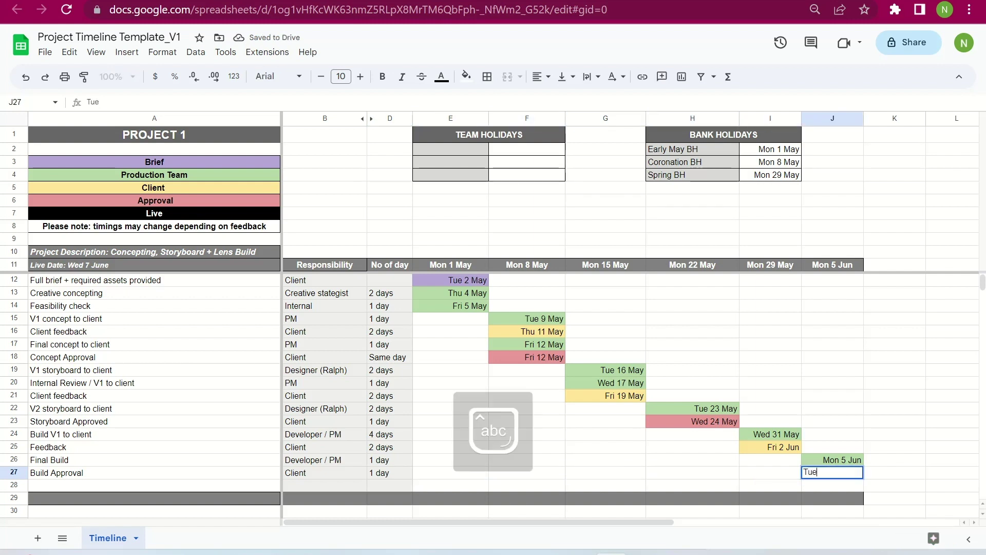
text(6)
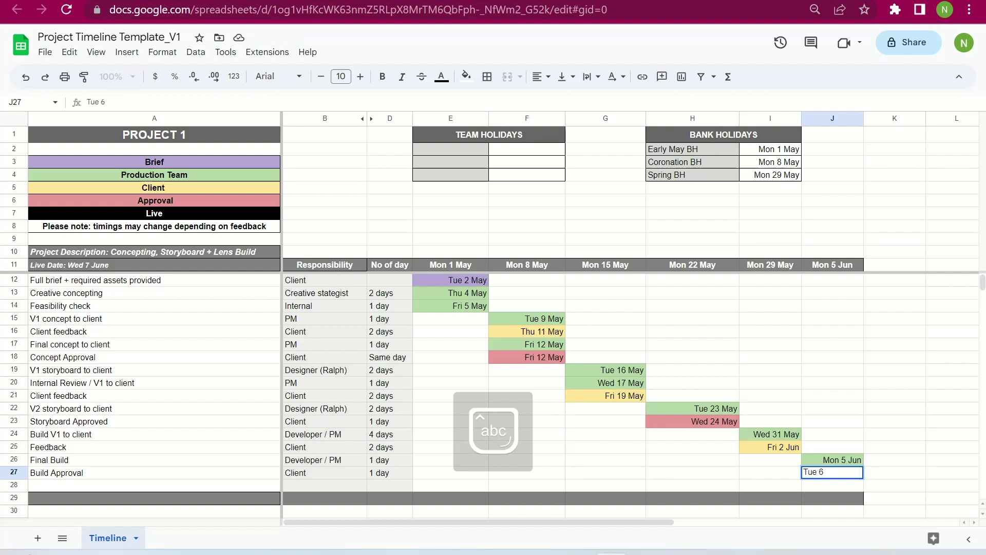
text( June)
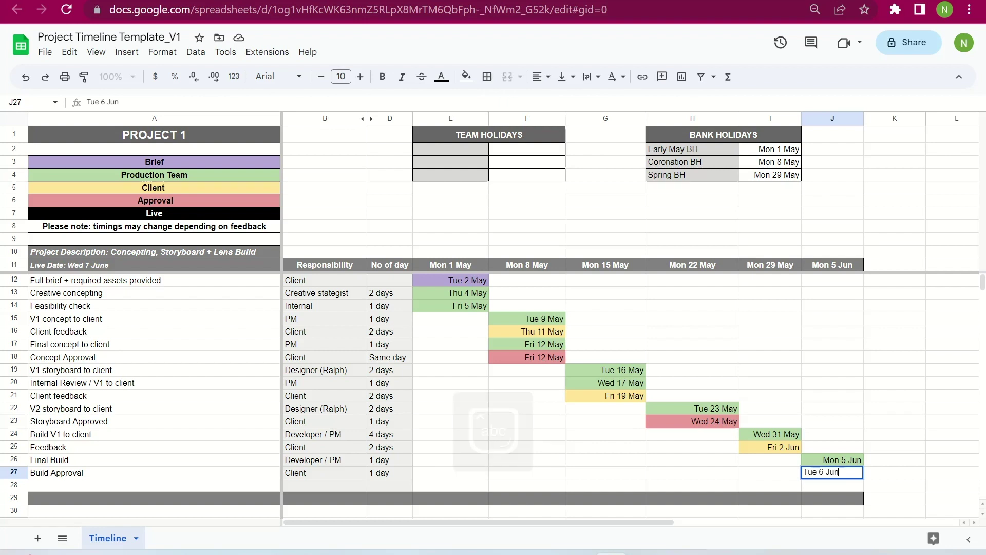
key(Return)
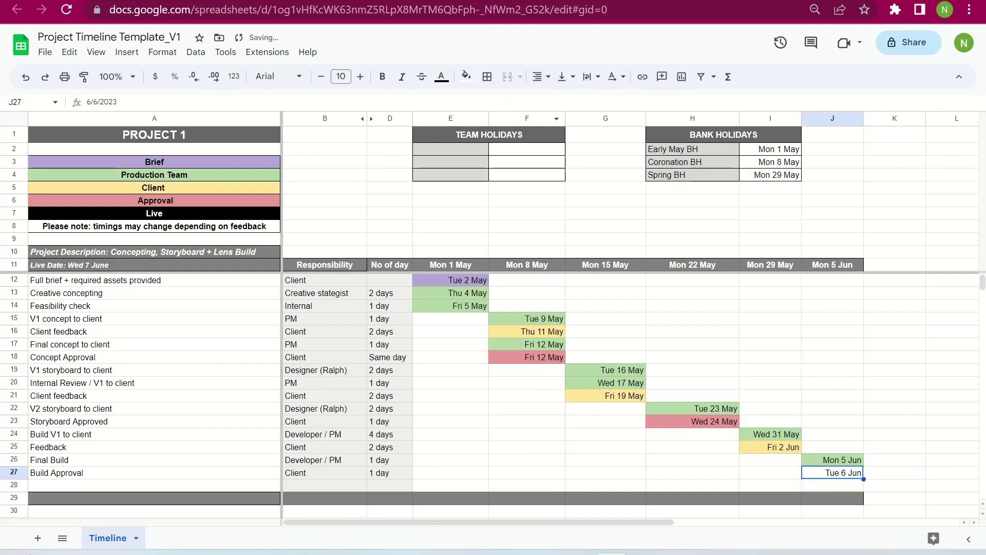
Step: Fill the Build Approval date in J27 with the light red used for Approval
click(465, 76)
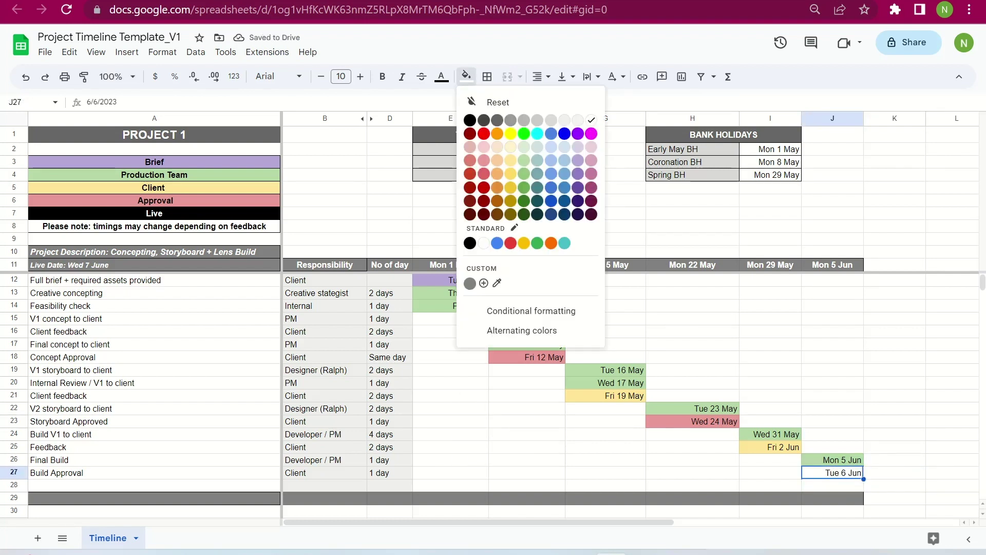
click(483, 160)
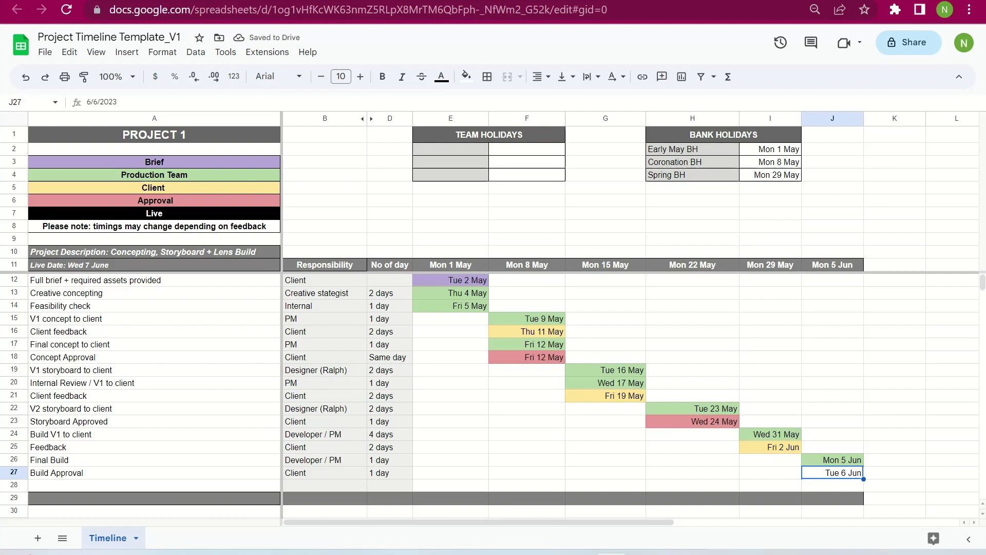
click(466, 76)
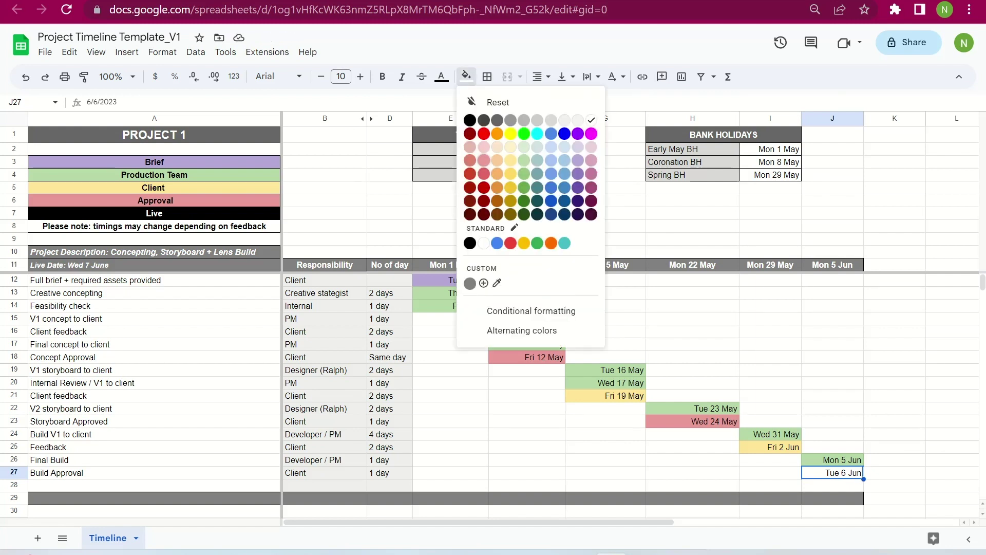
click(484, 159)
Step: Add the task "Live" in A28, directly below the Build Approval task, without the autocompleted date text
click(154, 473)
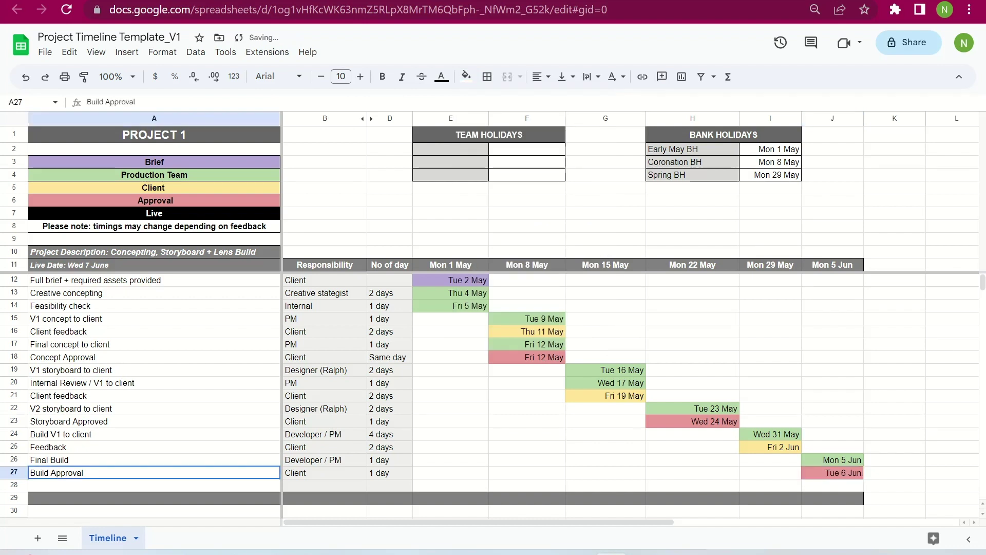
click(154, 484)
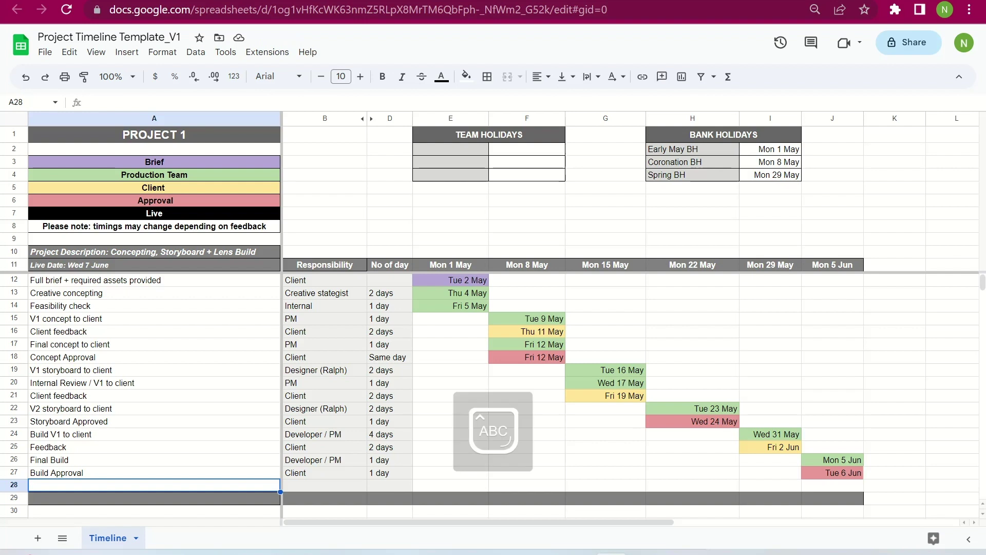
text(Live)
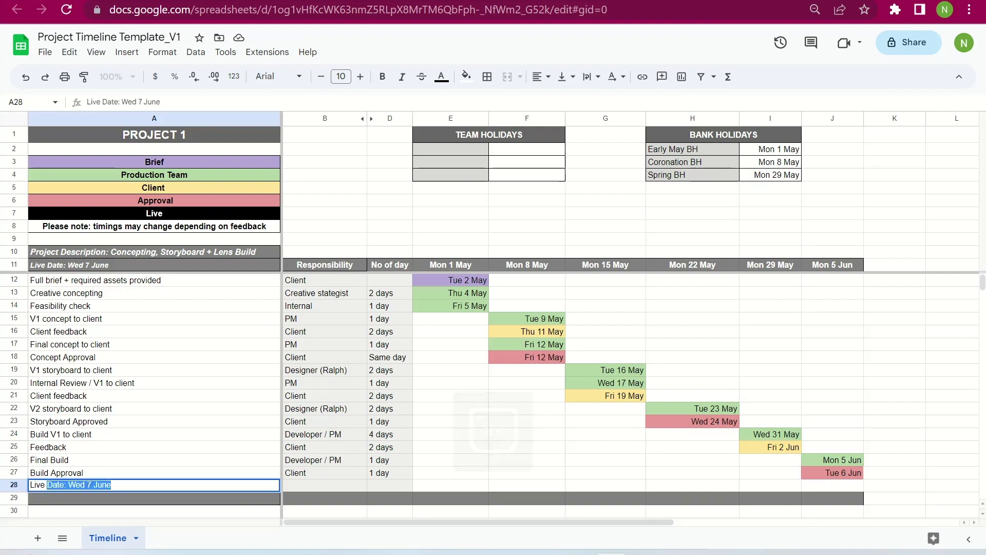
key(Return)
click(154, 473)
key(Return)
key(Return)
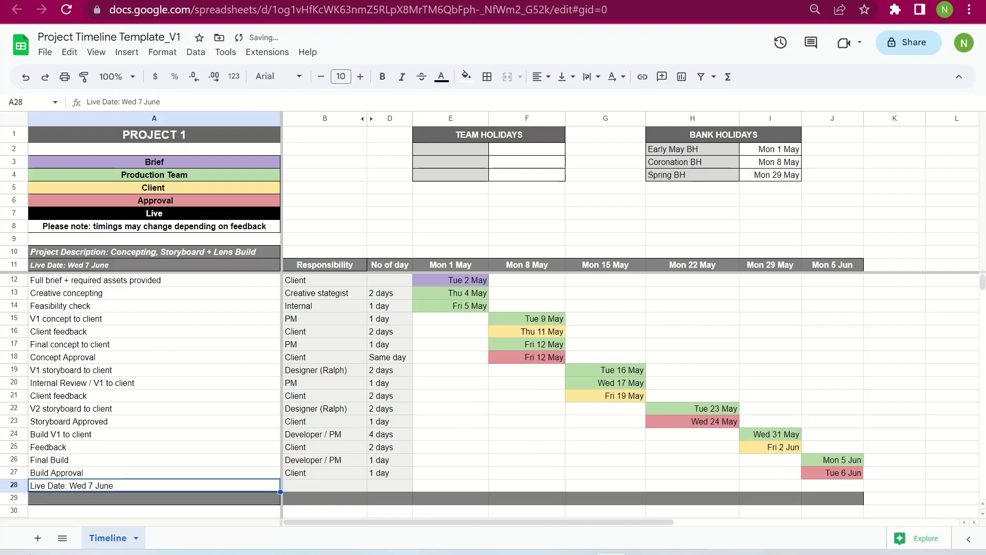
key(Return)
key(shift+Left)
key(shift+Left)
key(shift+Left)
key(shift+Left)
key(shift+Left)
key(shift+Left)
key(shift+Left)
key(shift+Left)
key(shift+Left)
key(shift+Left)
key(shift+Left)
key(shift+Left)
key(shift+Left)
key(shift+Left)
key(shift+Left)
key(shift+Left)
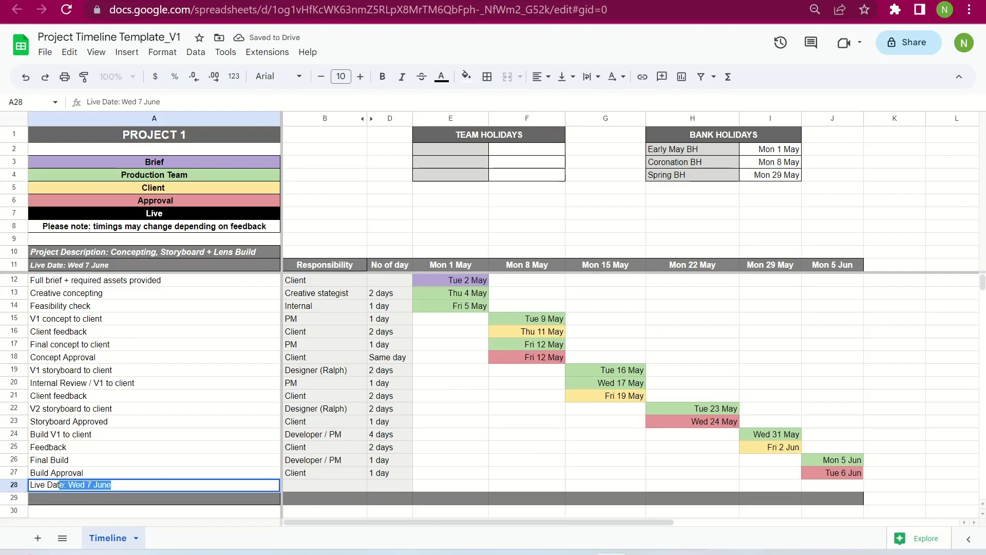
key(BackSpace)
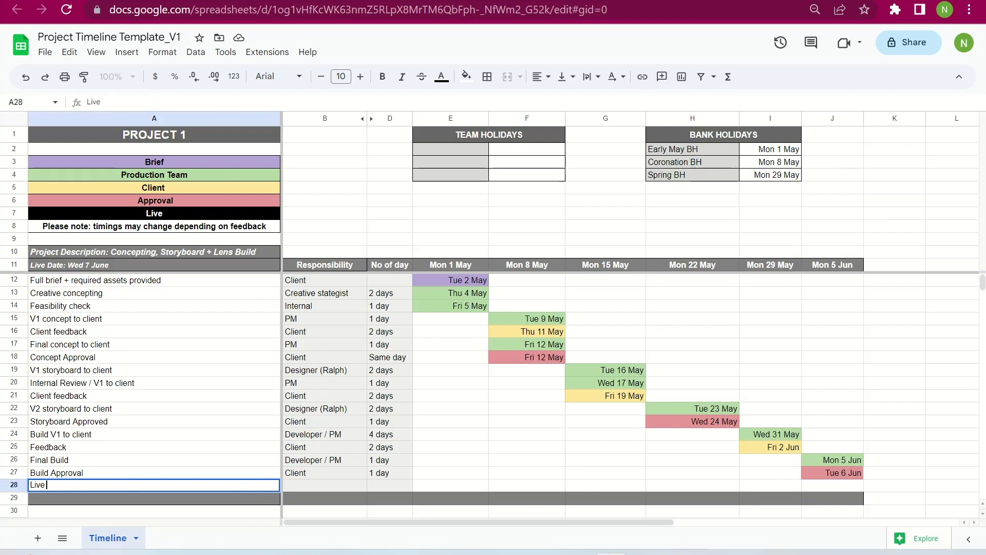
key(Tab)
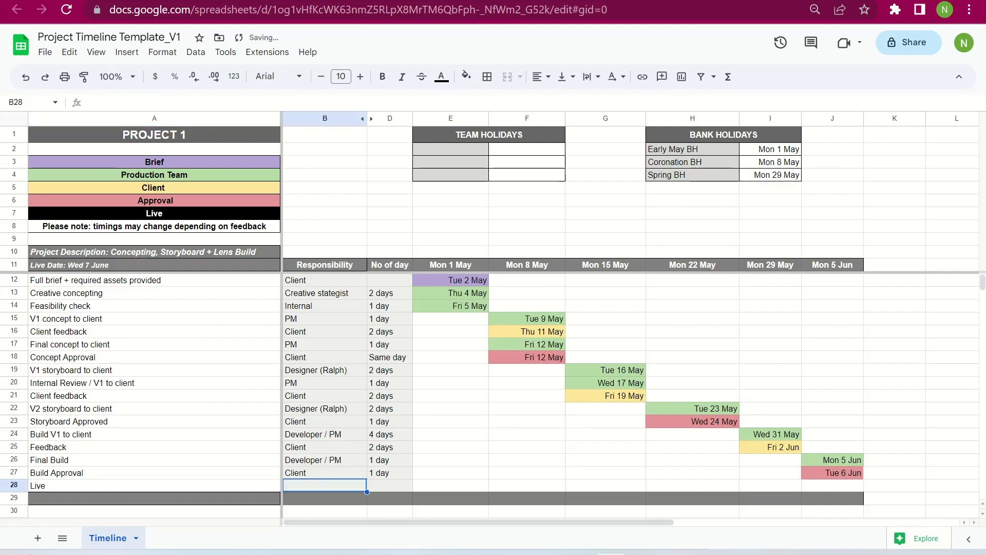
Step: Set the responsibility for the Live task in row 28 to "Developer" and its number of days to "1 day"
text(Deve)
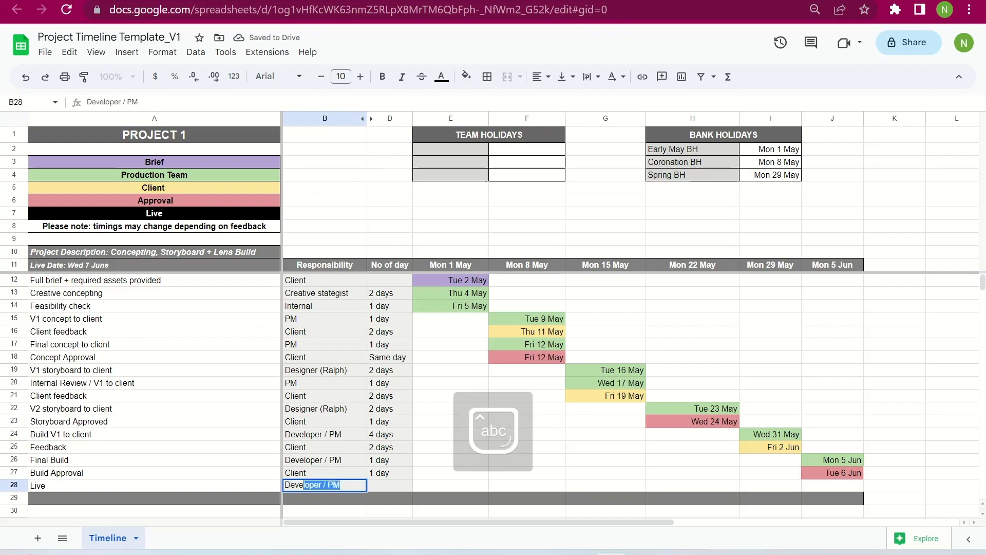
text(loper)
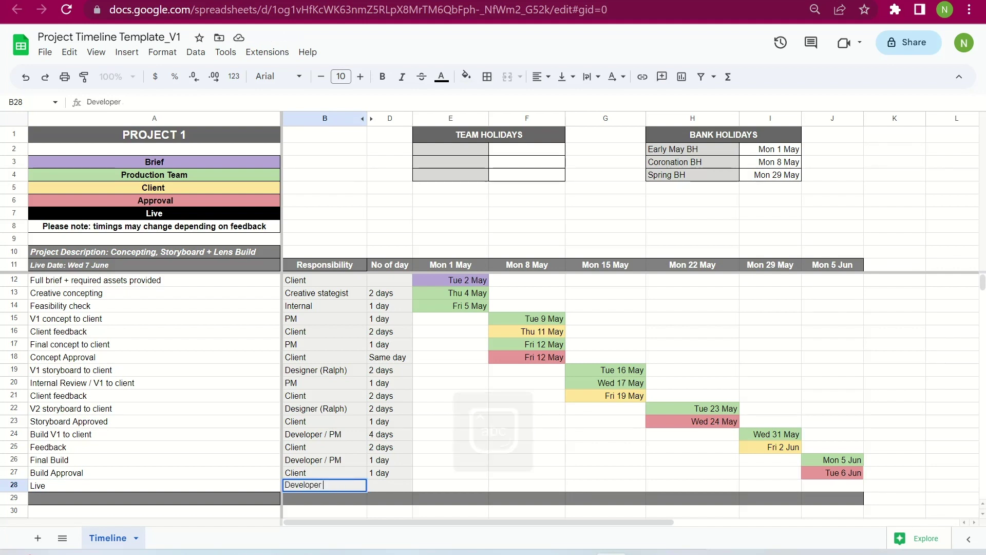
key(Tab)
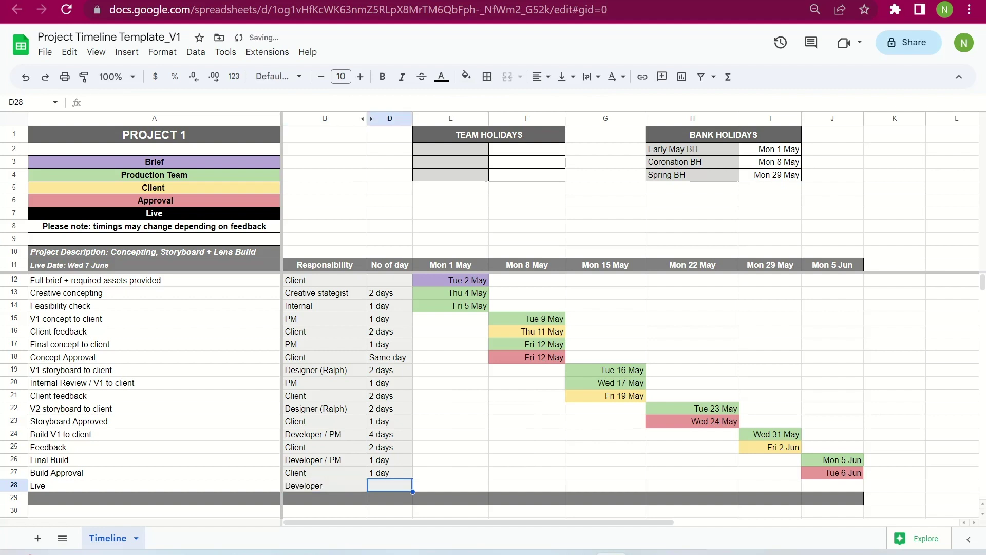
text(1 dy)
key(BackSpace)
text(ays)
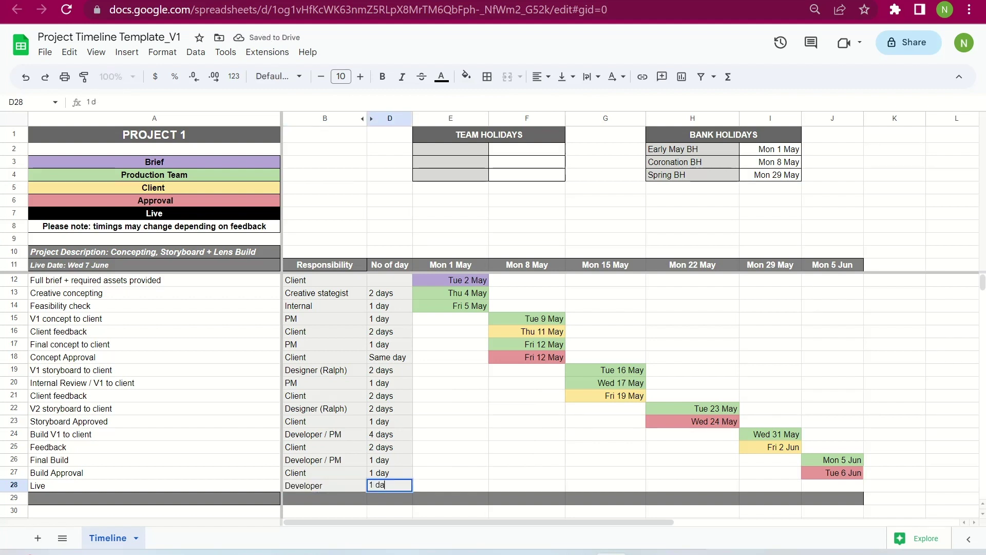
key(BackSpace)
Step: Enter "Wed 7 June" as the date for the Live task in the Mon 5 Jun week column
key(Tab)
key(Tab)
key(Tab)
key(Tab)
key(Tab)
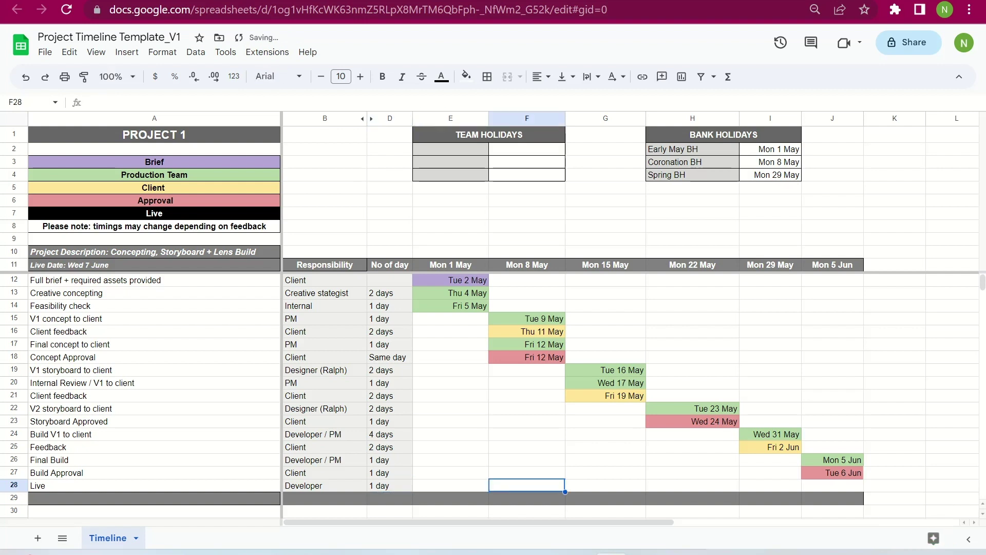
key(Tab)
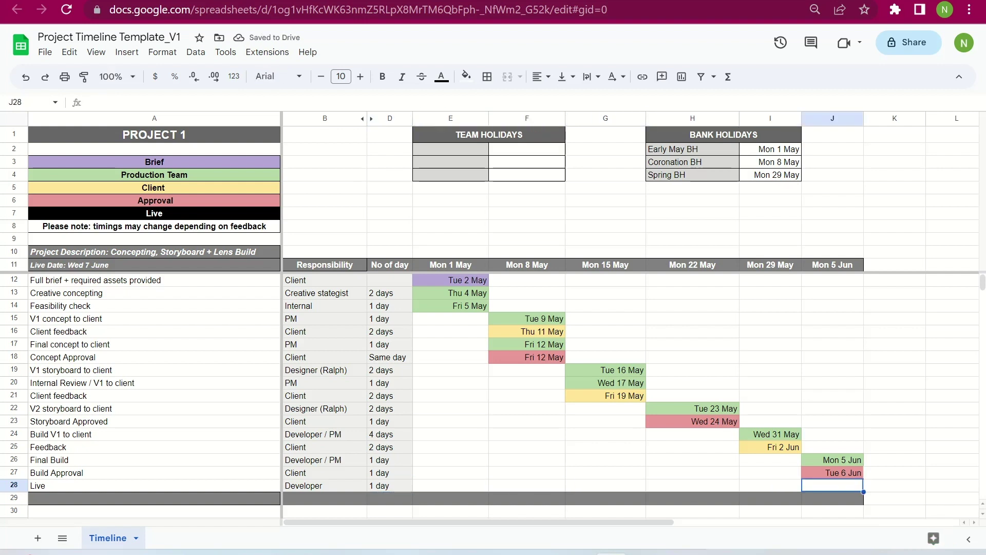
text(Wed)
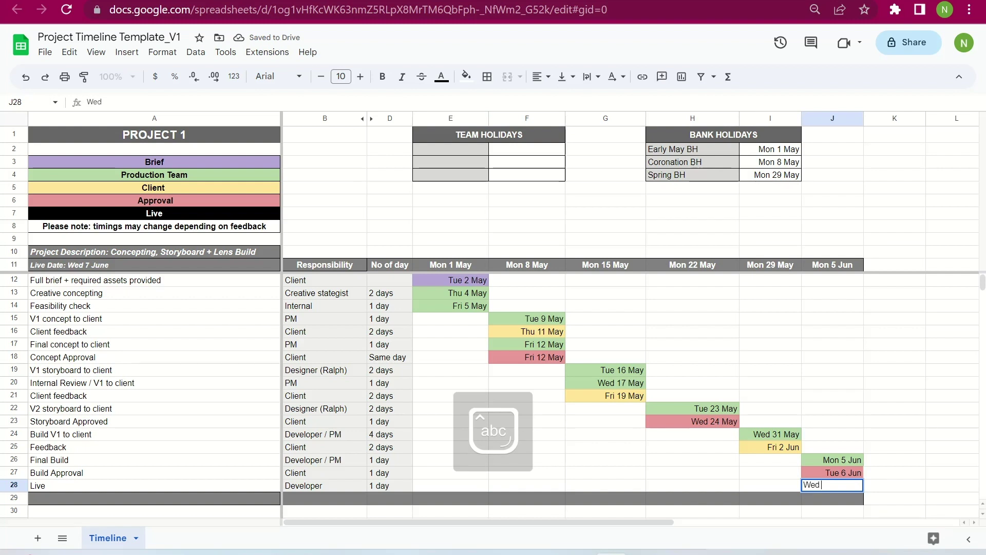
text( 7 June)
click(894, 472)
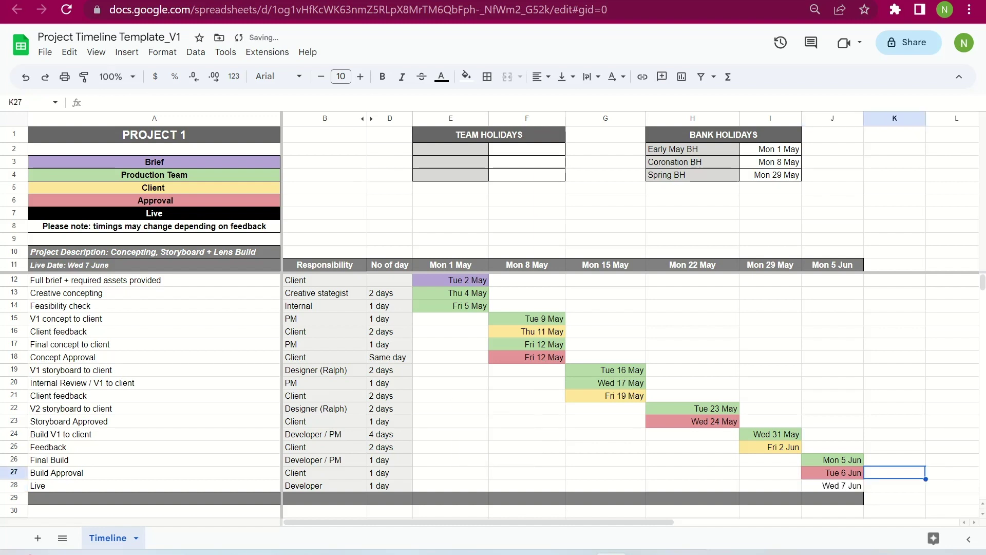
Step: Fill the Live date in J28 with black and make its text white to match the Live colour key
click(832, 484)
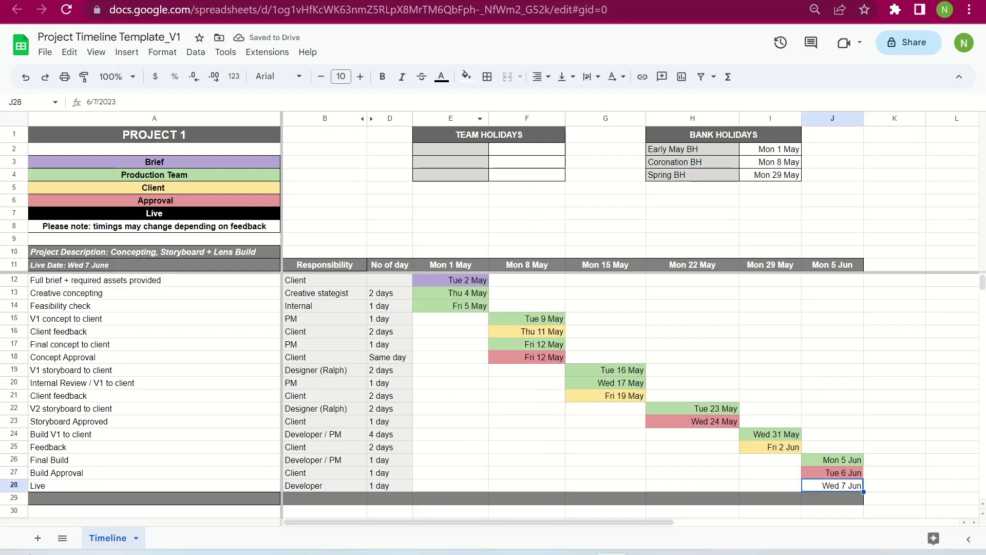
click(465, 76)
click(470, 119)
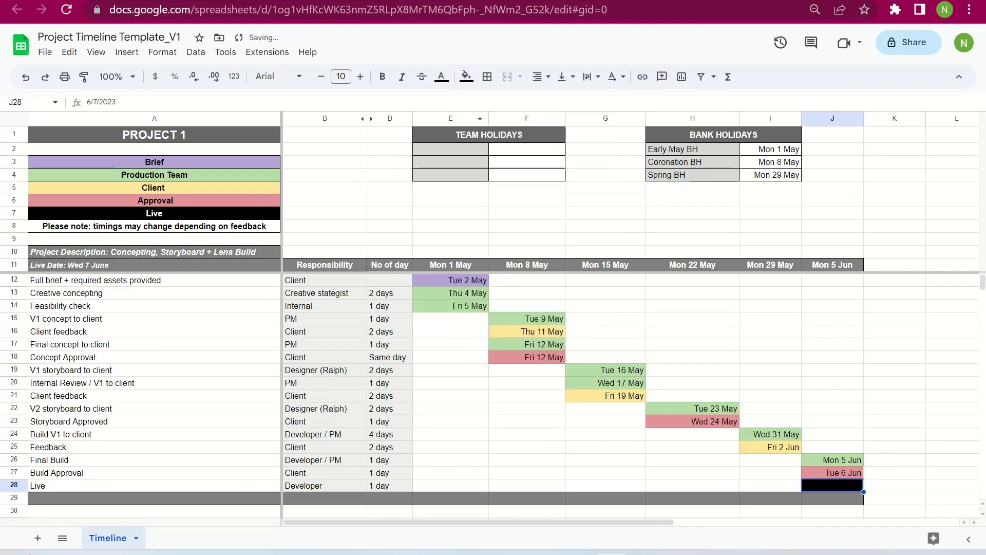
click(440, 76)
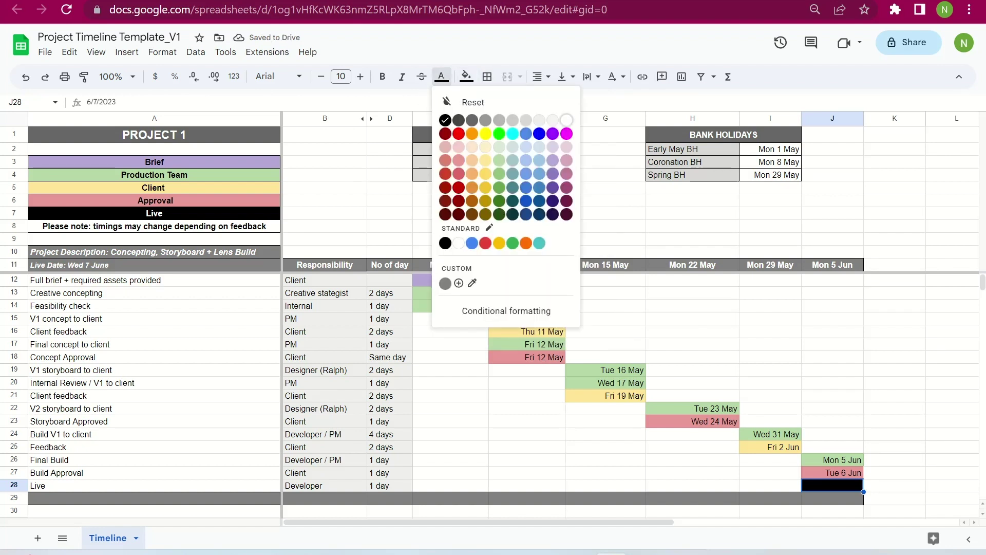
click(566, 120)
click(894, 433)
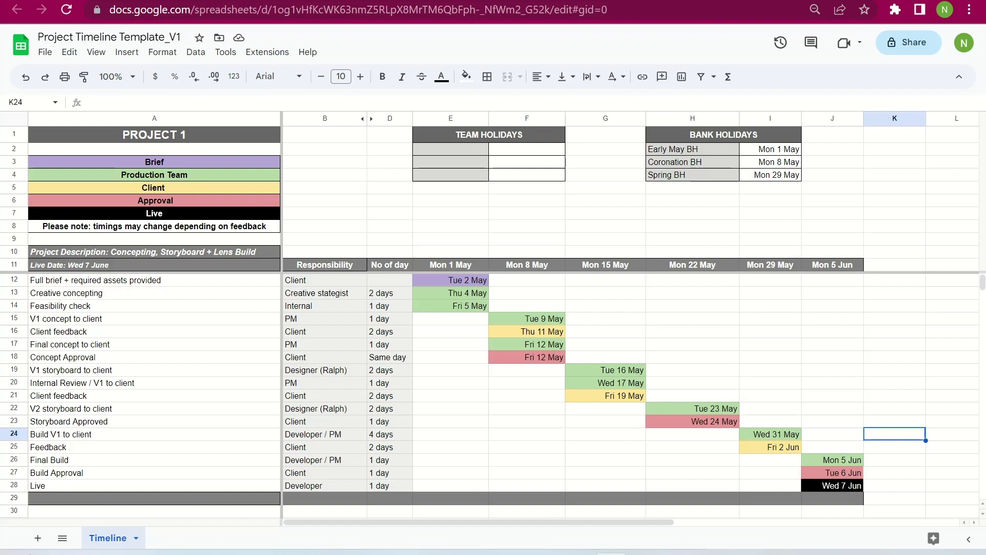
click(390, 292)
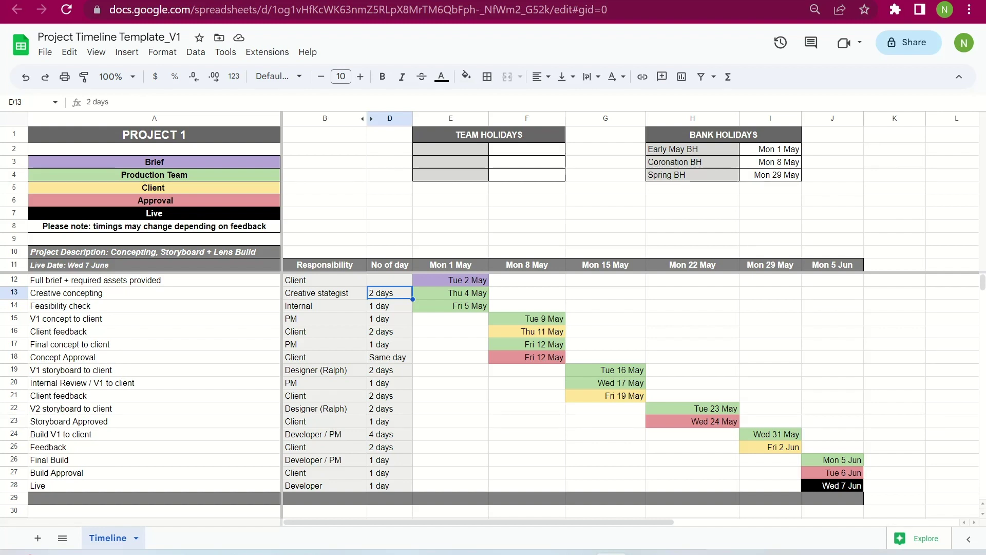
click(389, 434)
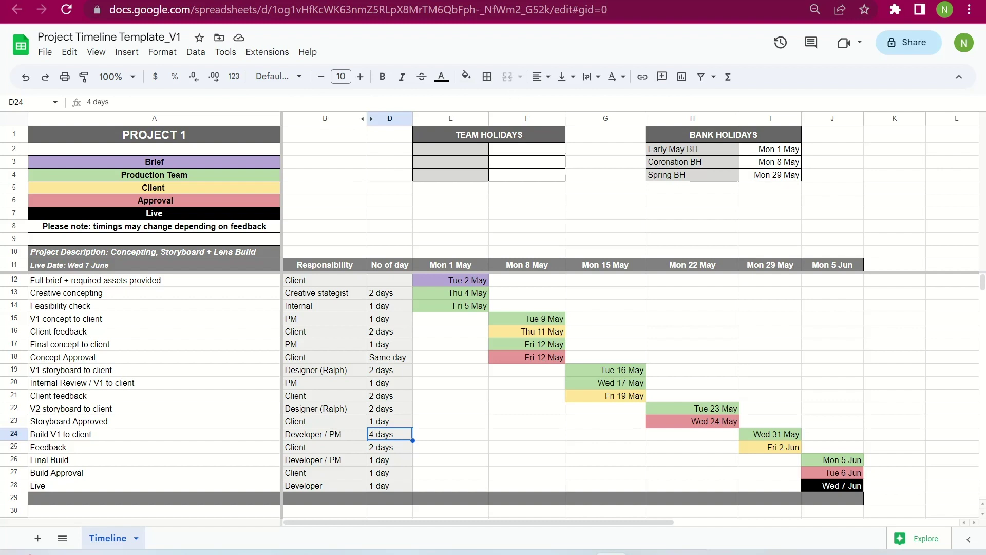
click(389, 408)
click(450, 434)
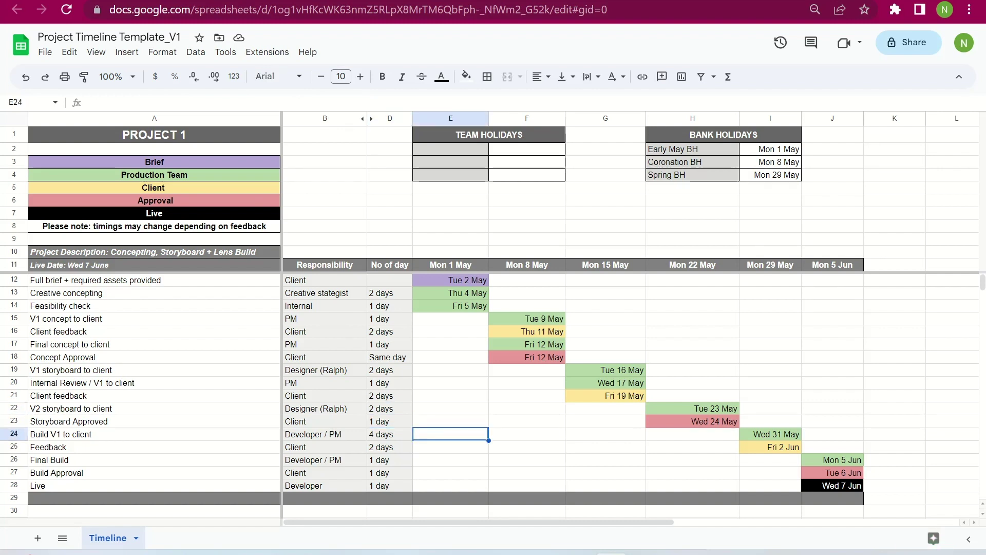
Step: Apply strikethrough to the Tue 2 May date of the full brief task in E12
click(450, 280)
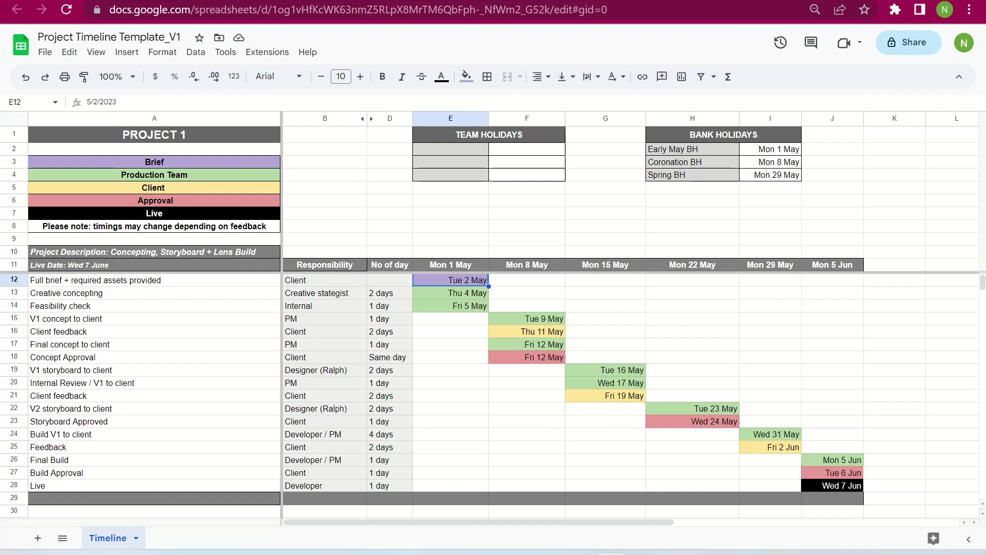
click(450, 293)
click(450, 280)
click(162, 52)
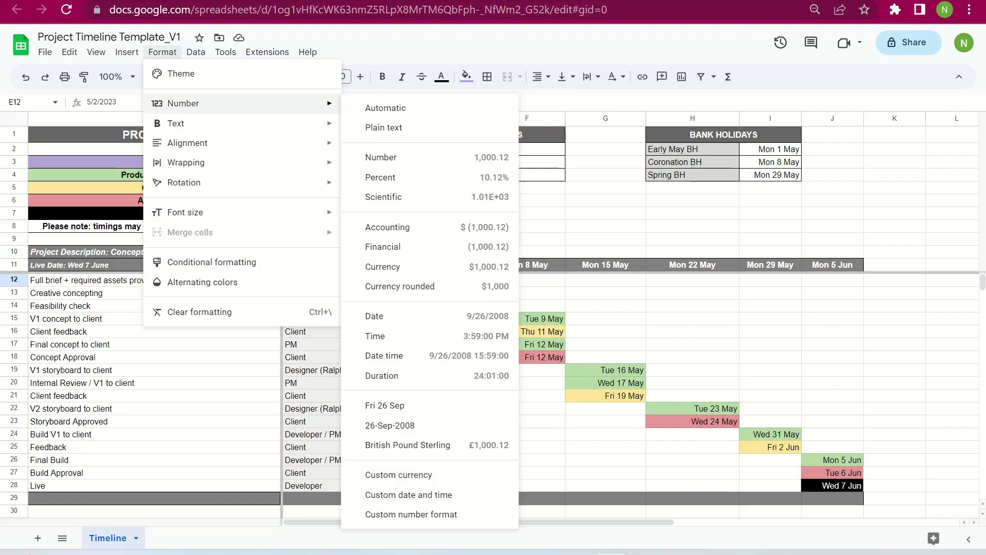
mouse_move(175, 123)
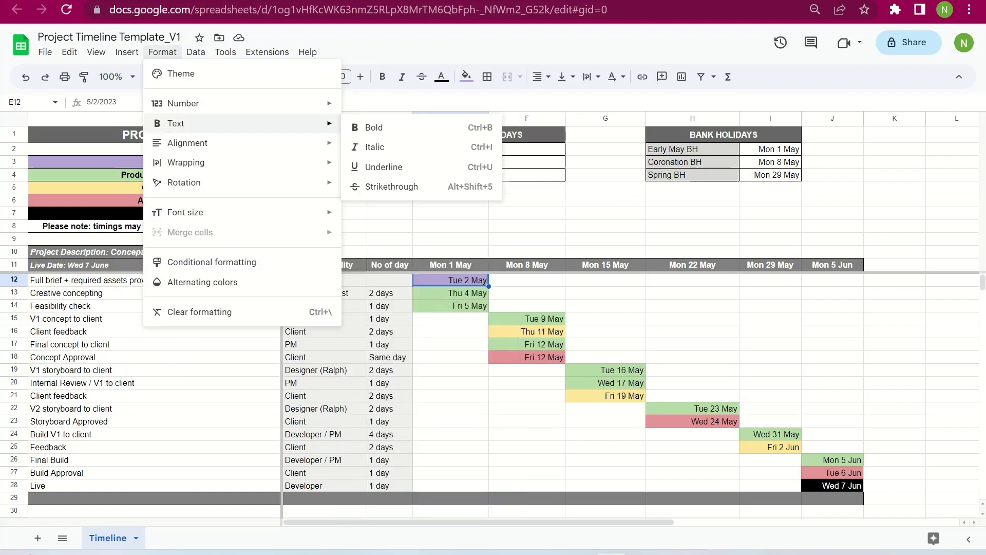
click(392, 187)
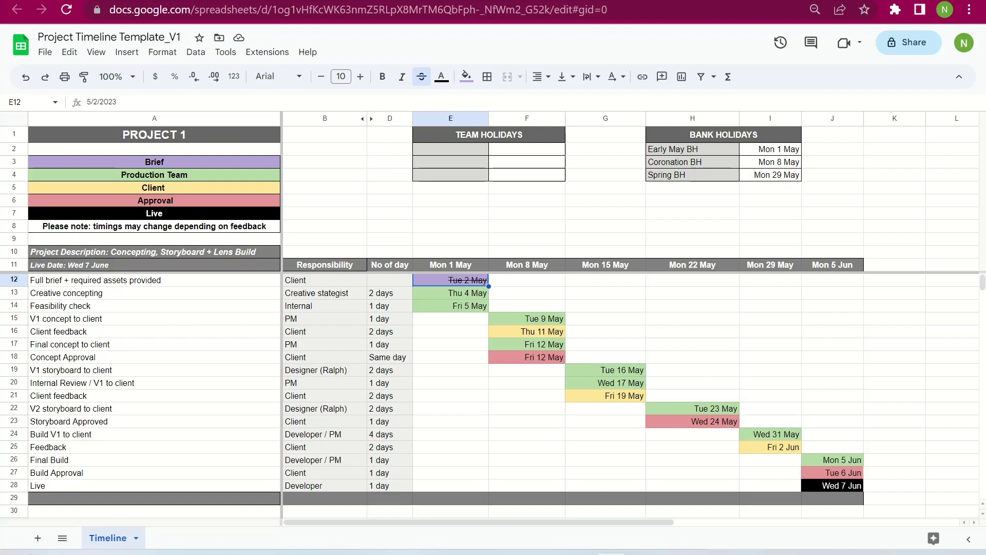
Step: Strike through the Thu 4 May date of the Creative concepting task in E13
click(450, 293)
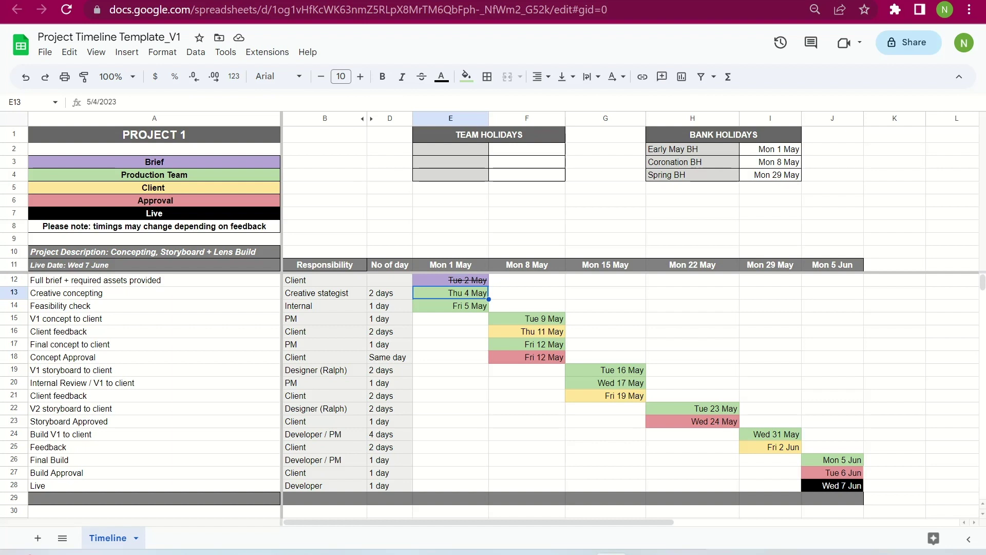
click(154, 280)
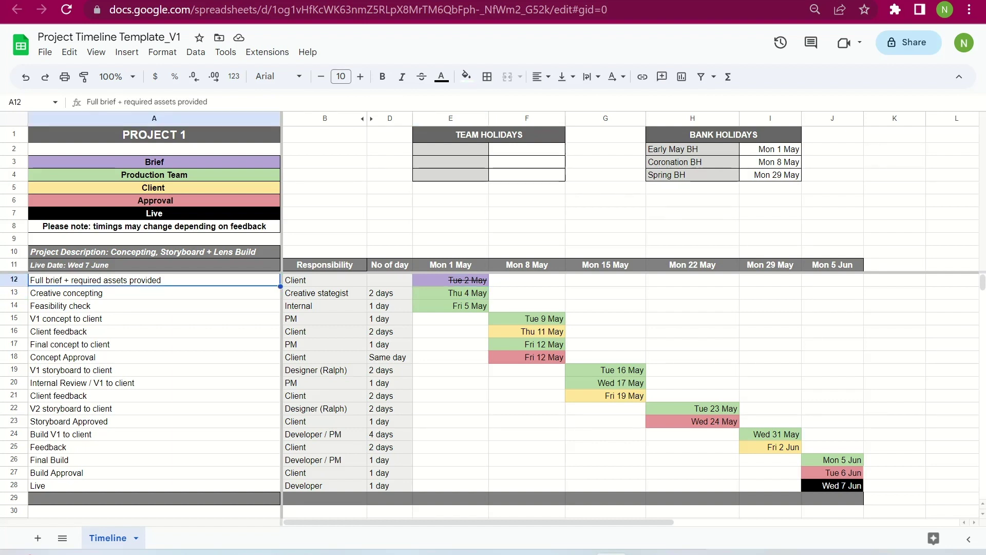
click(449, 293)
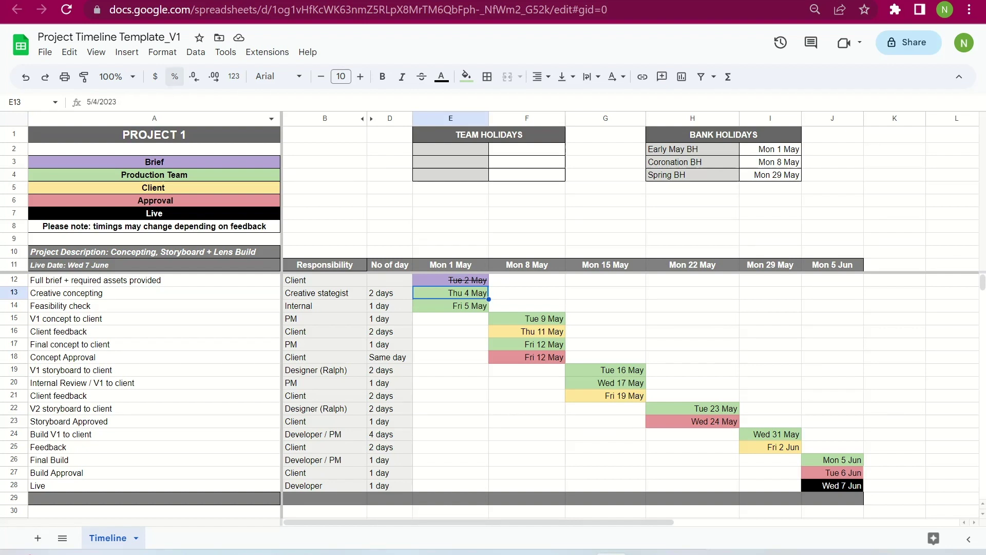
key(alt+shift+5)
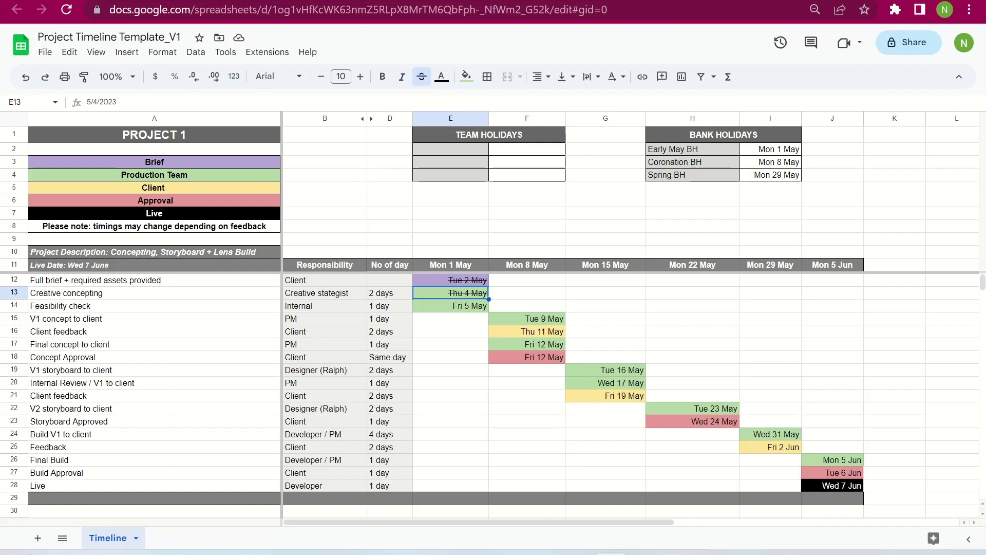
click(450, 306)
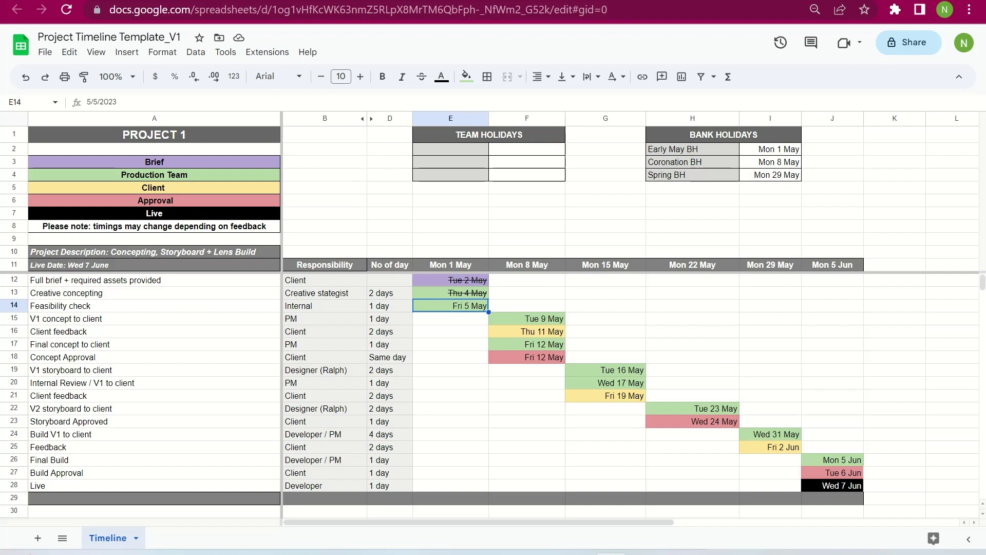
click(605, 395)
click(450, 318)
scroll(573, 388, down, 1)
scroll(573, 389, up, 1)
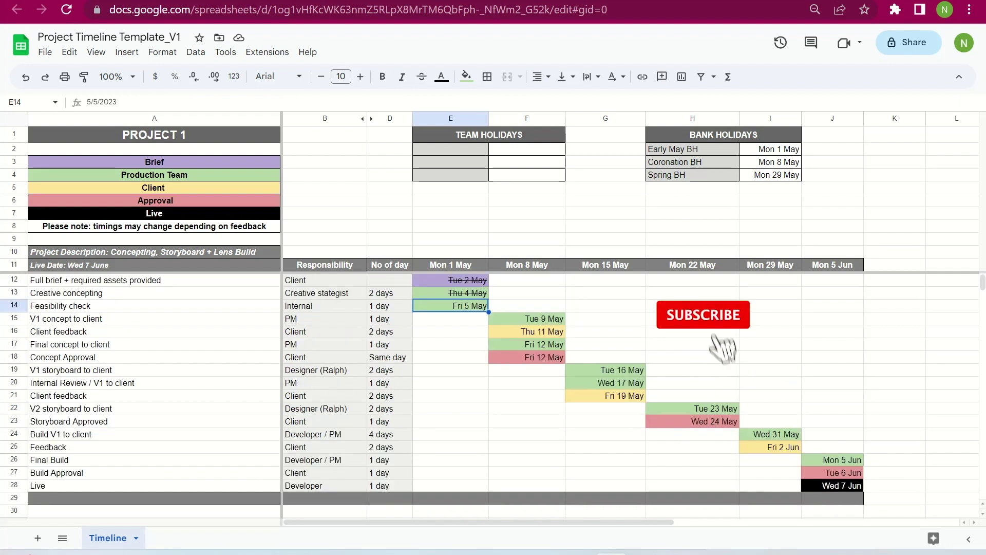